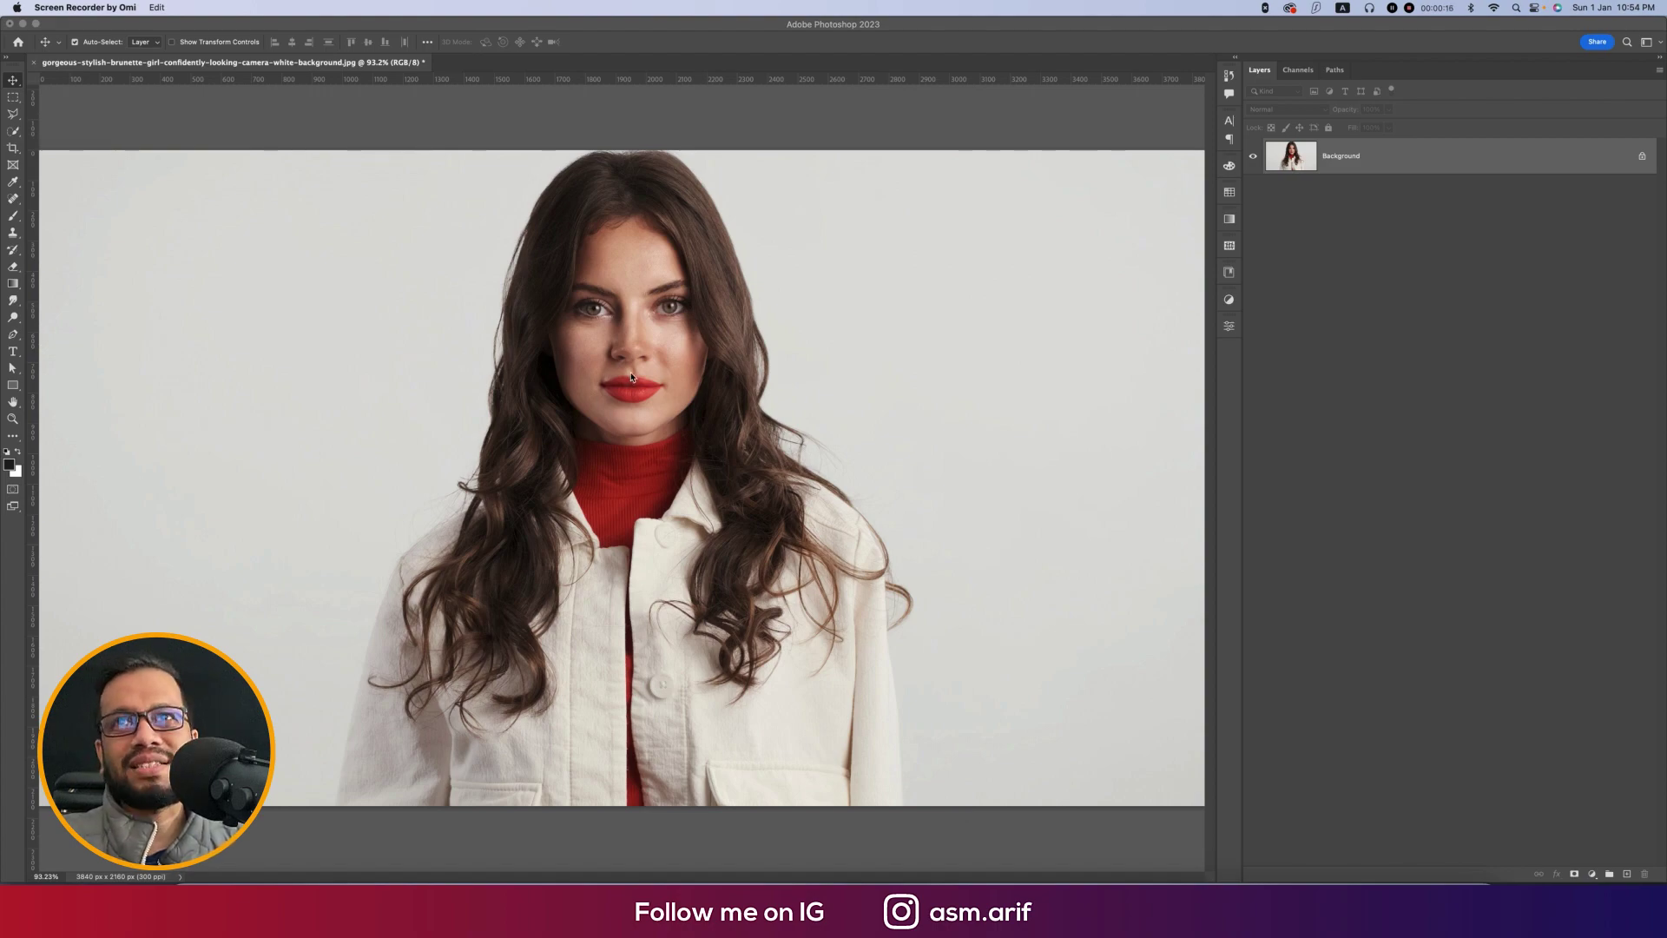
# Duplicate the Background layer.
pyautogui.scroll(5, 630, 378)
pyautogui.scroll(-8, 631, 376)
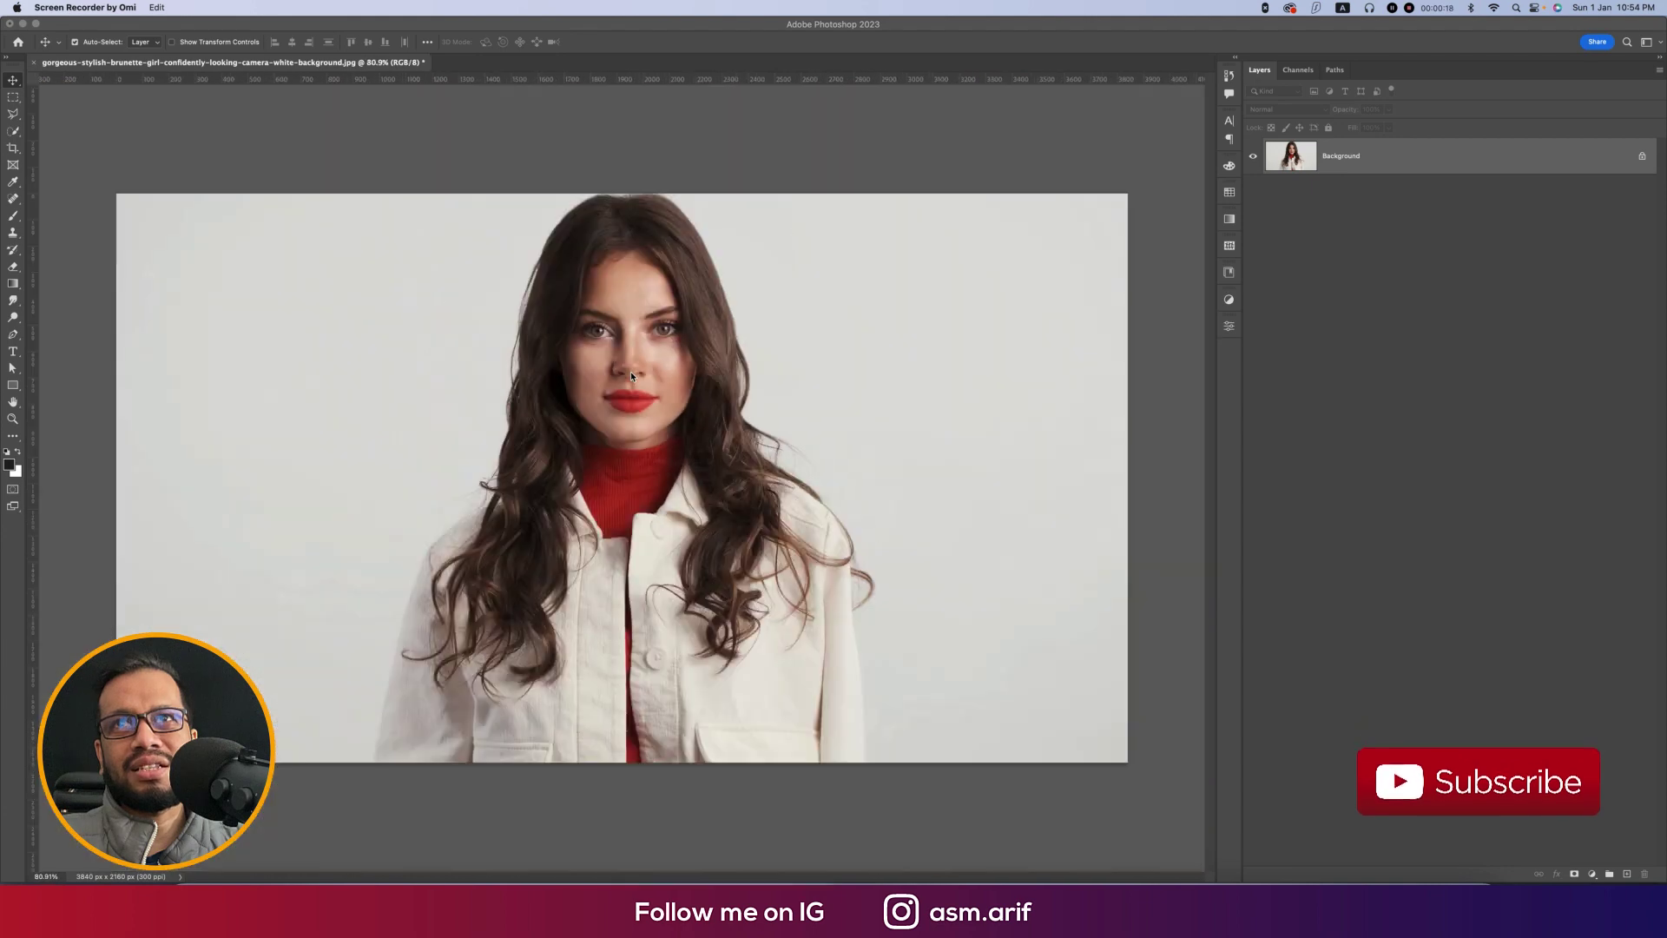
pyautogui.scroll(2, 631, 376)
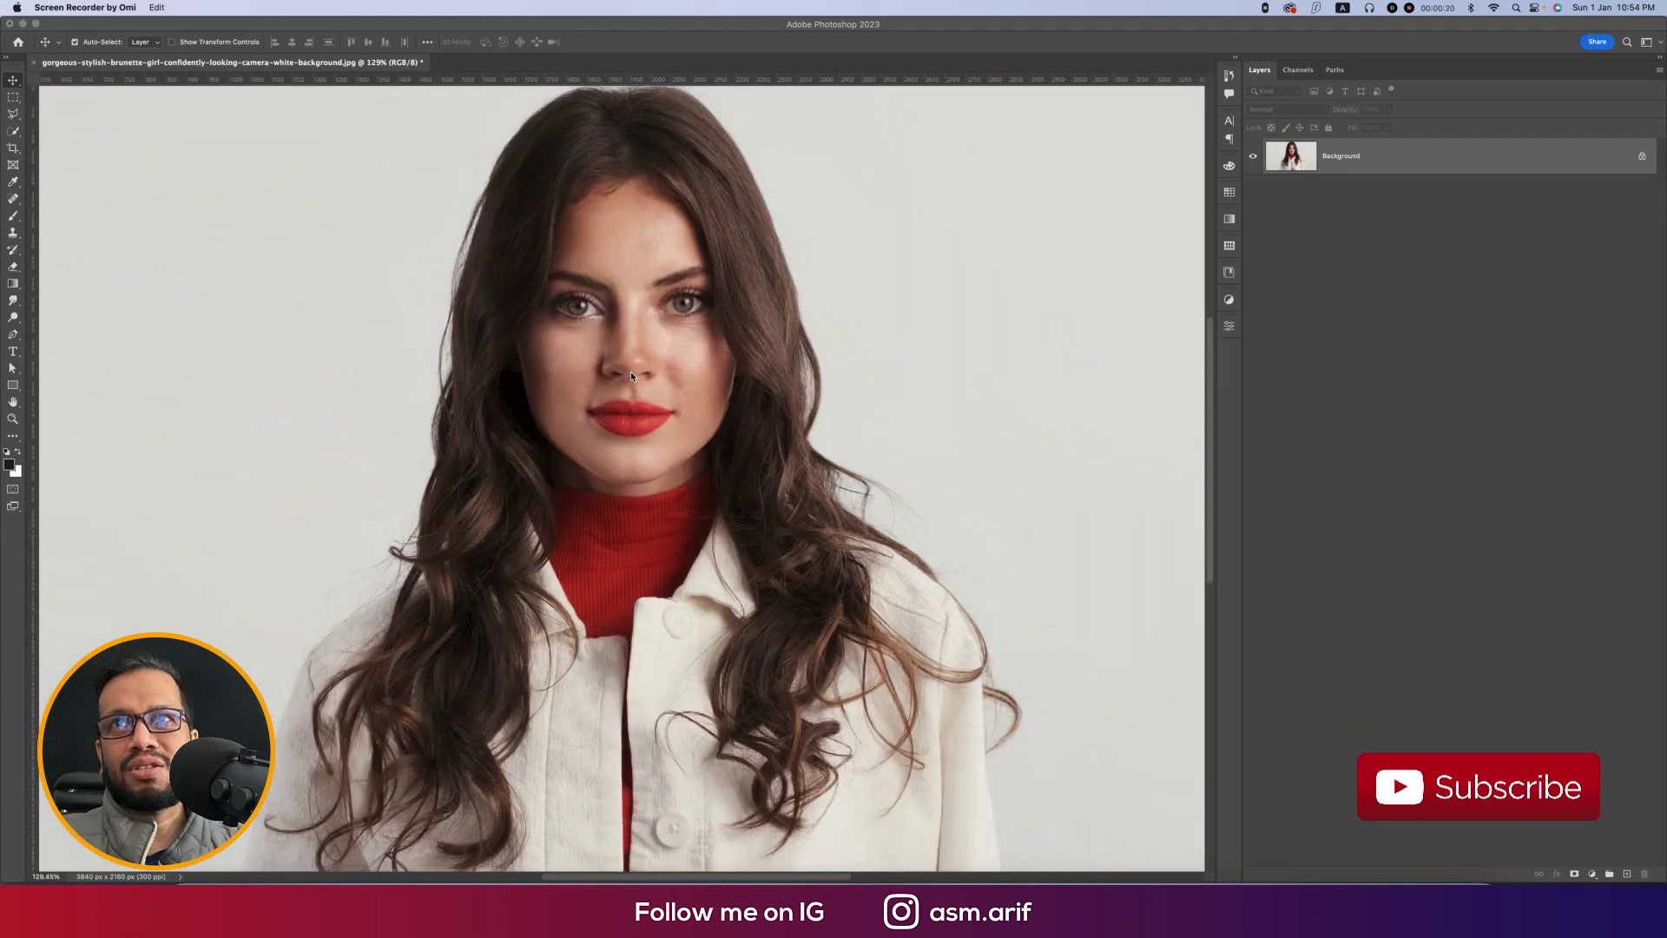
pyautogui.scroll(-2, 631, 376)
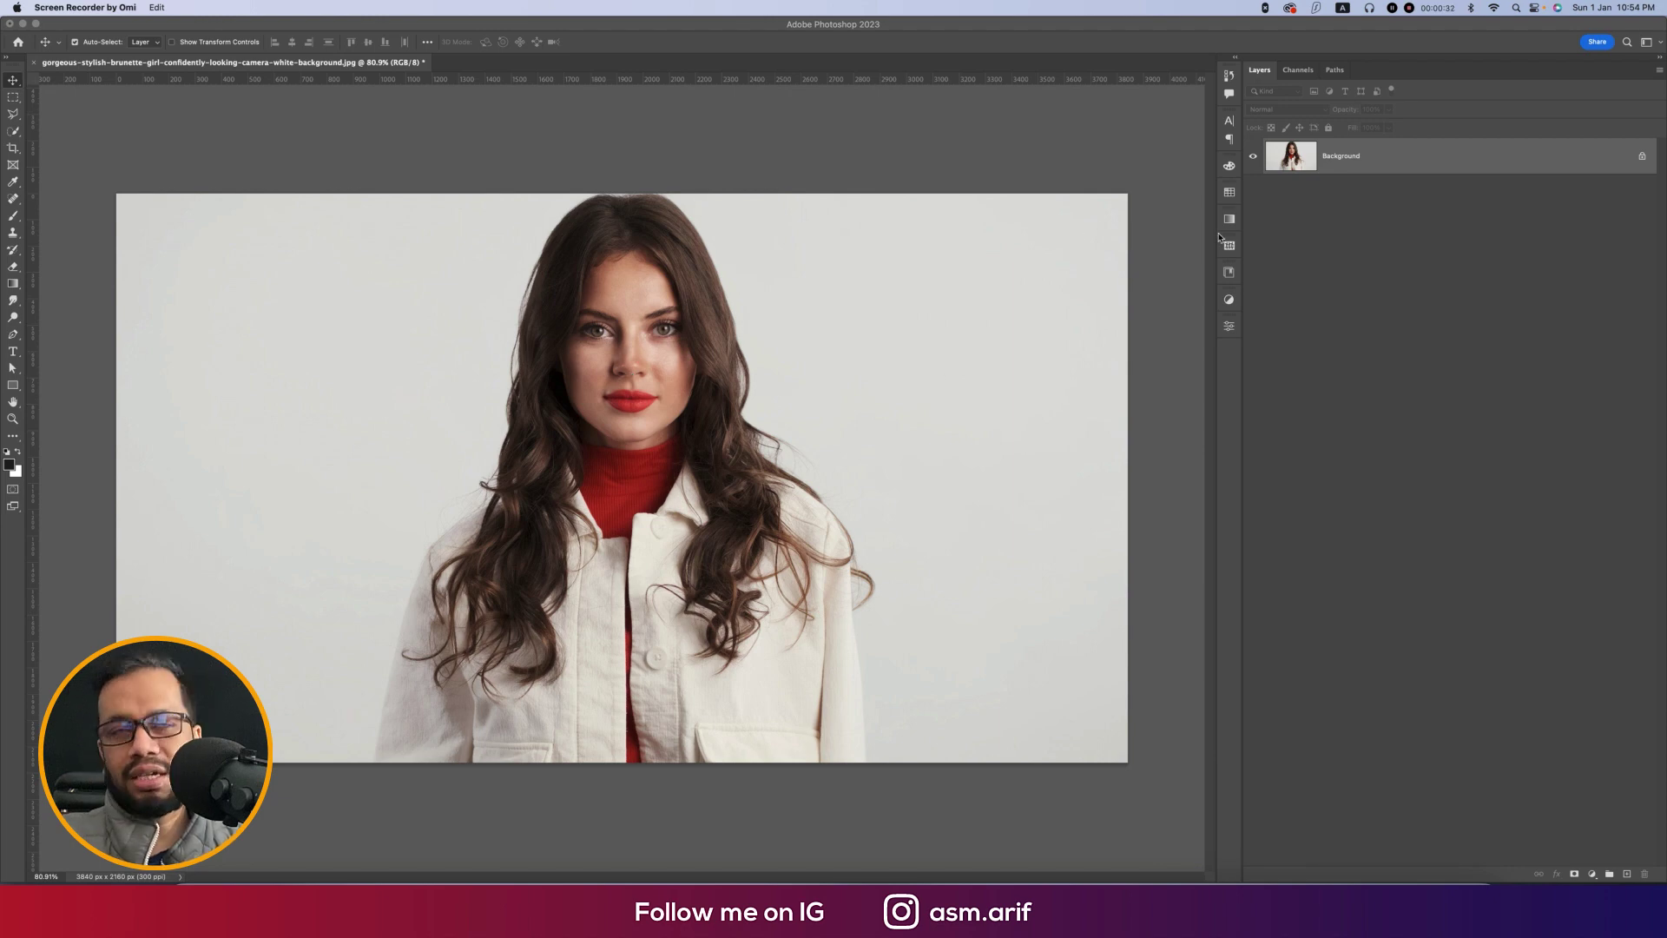
pyautogui.click(1346, 163)
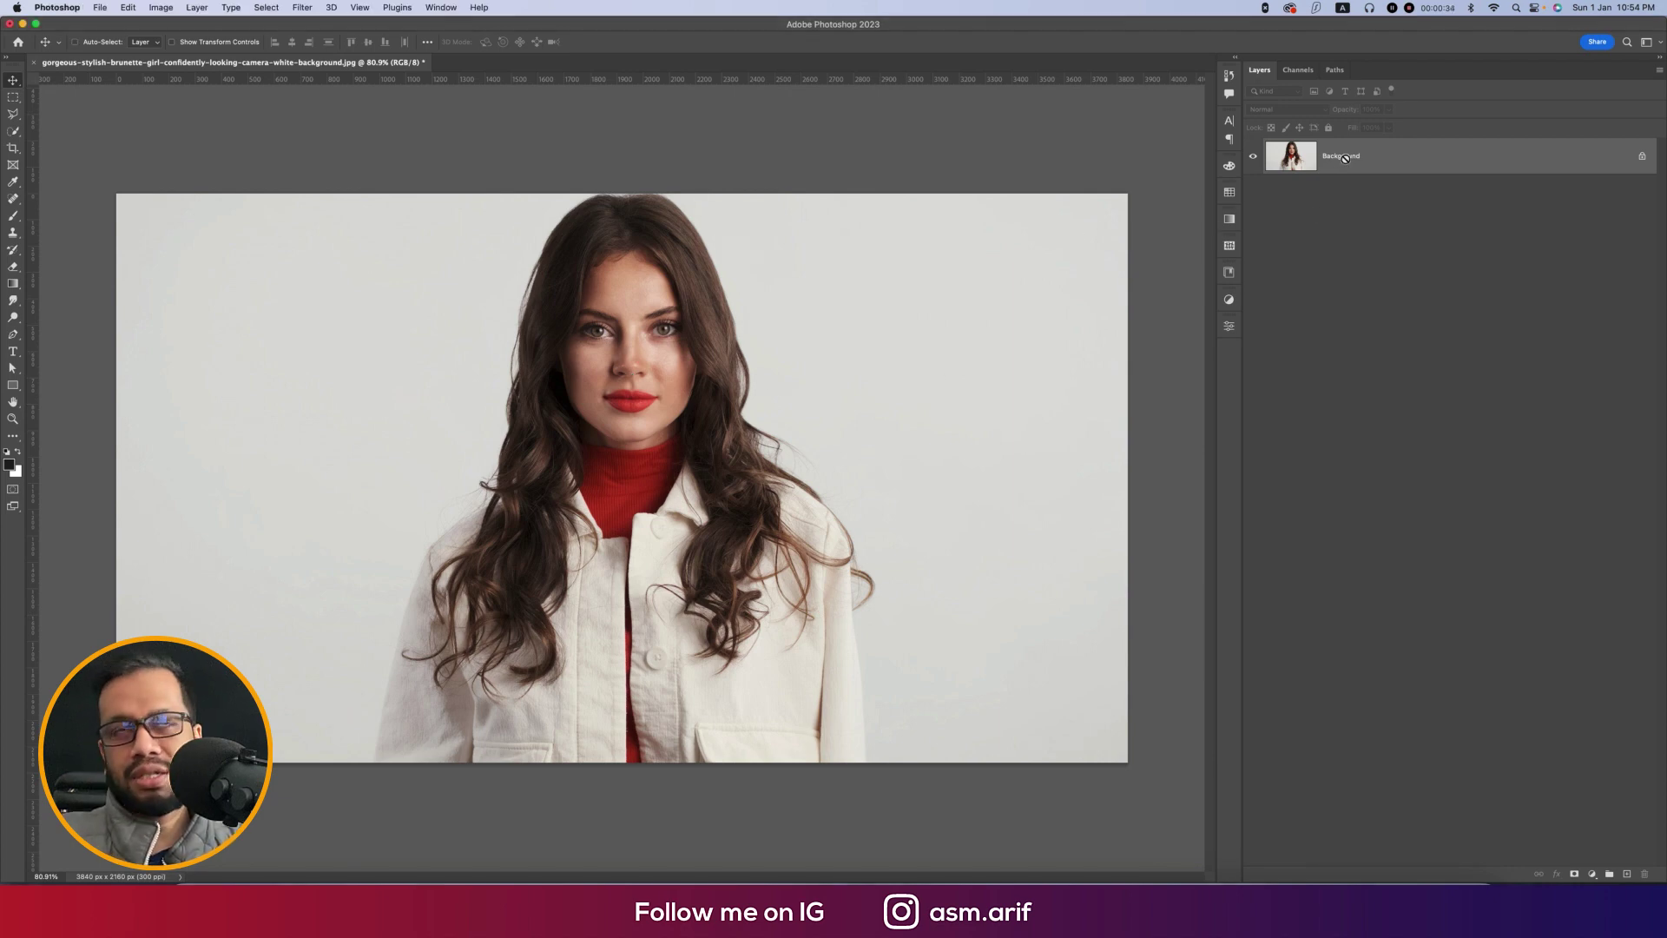
pyautogui.press('super+j')
pyautogui.press('super+j')
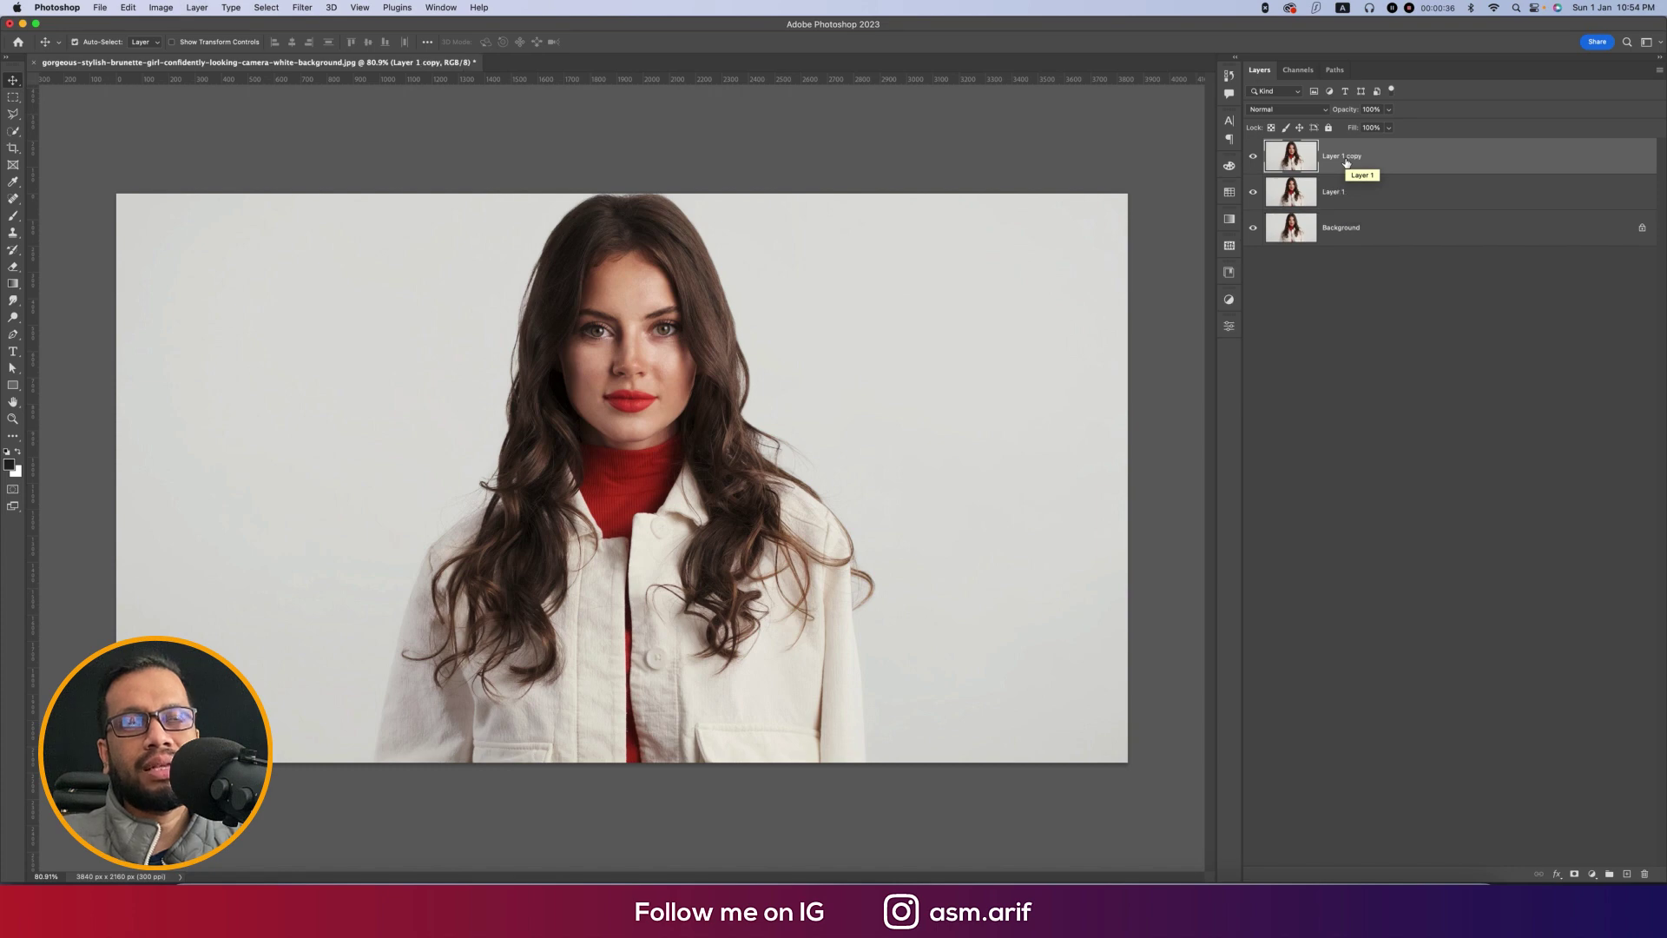
# Rename the two layer copies to h and s, then select h.
pyautogui.click(1336, 201)
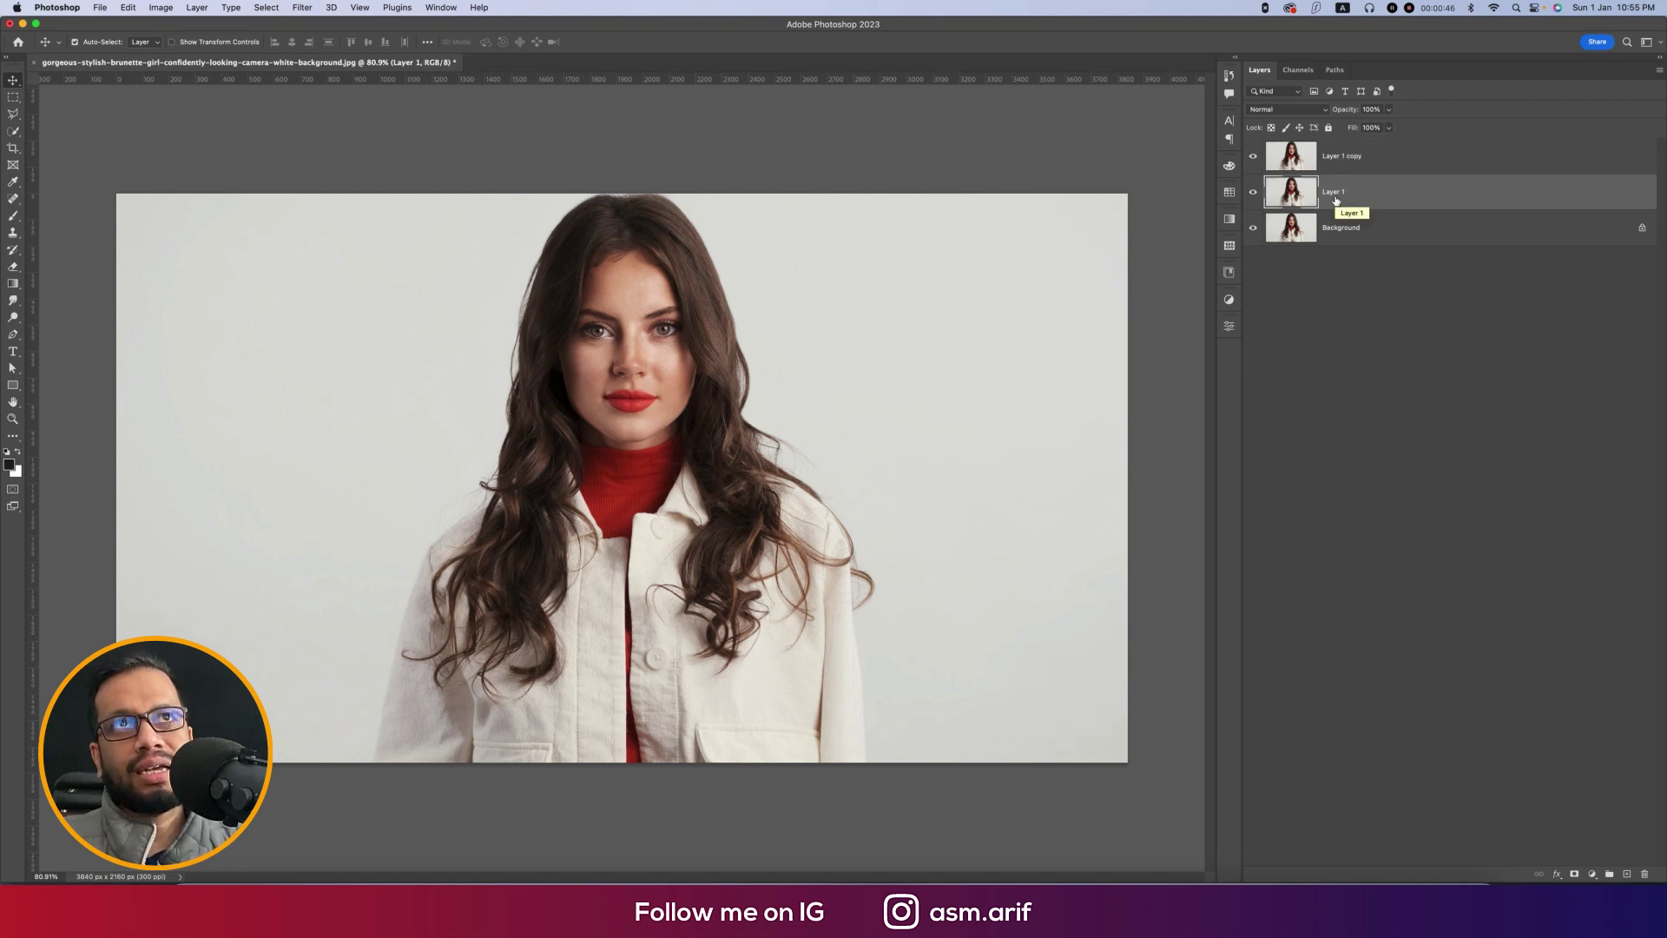
pyautogui.doubleClick(1336, 192)
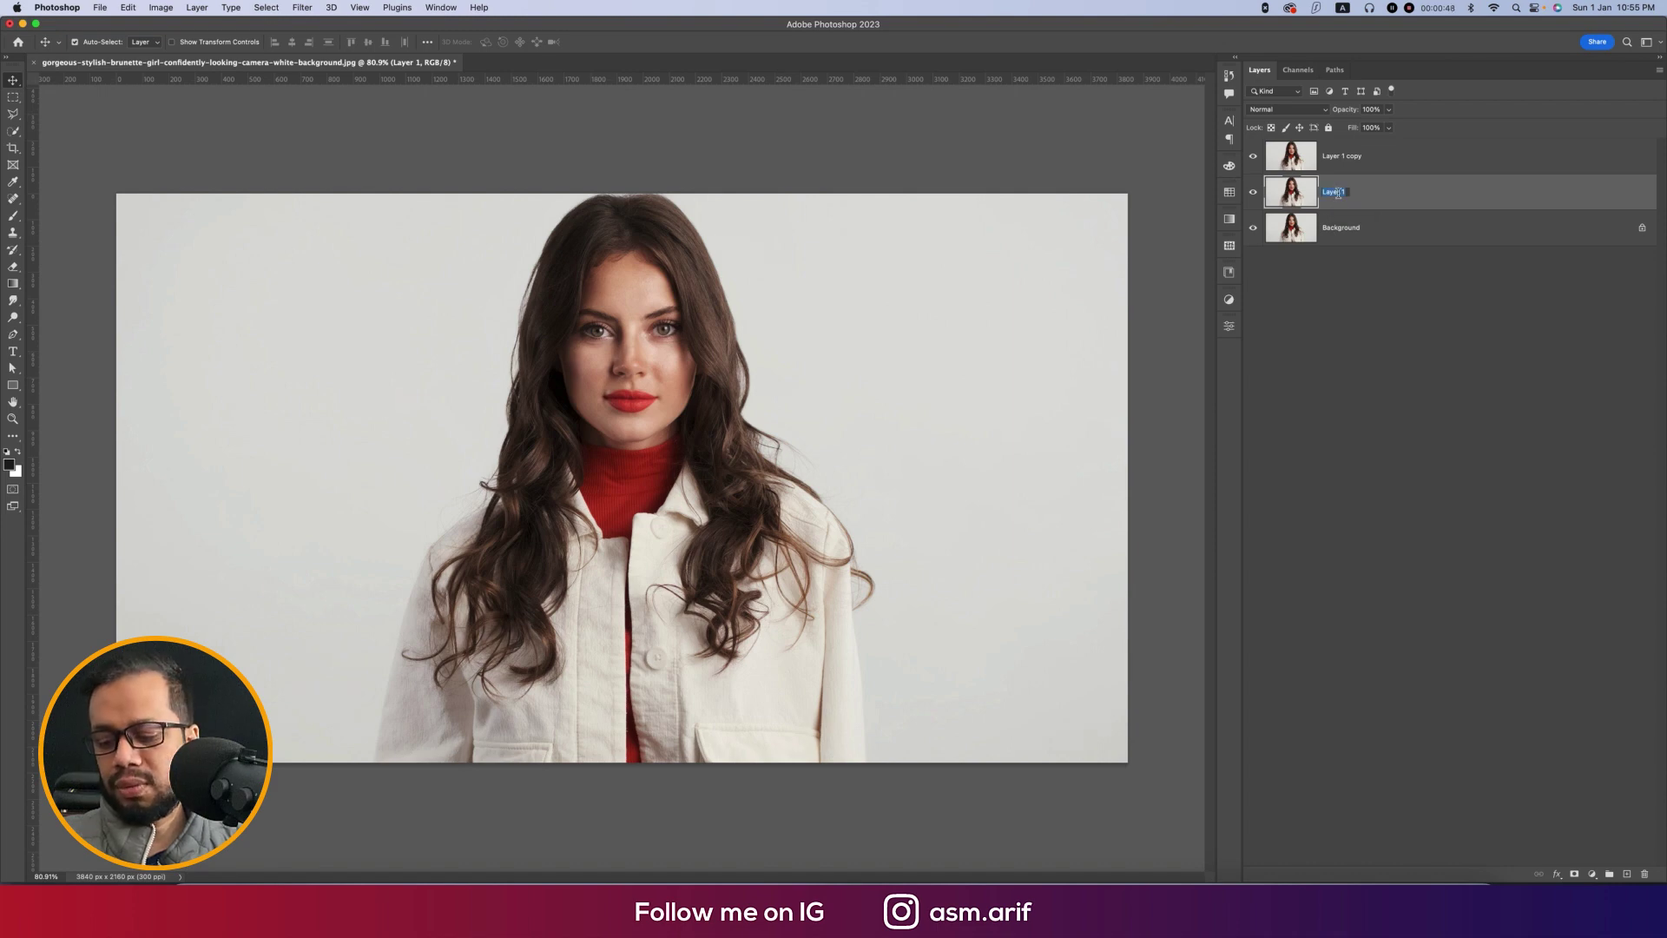
pyautogui.write('h')
pyautogui.click(1341, 158)
pyautogui.doubleClick(1341, 157)
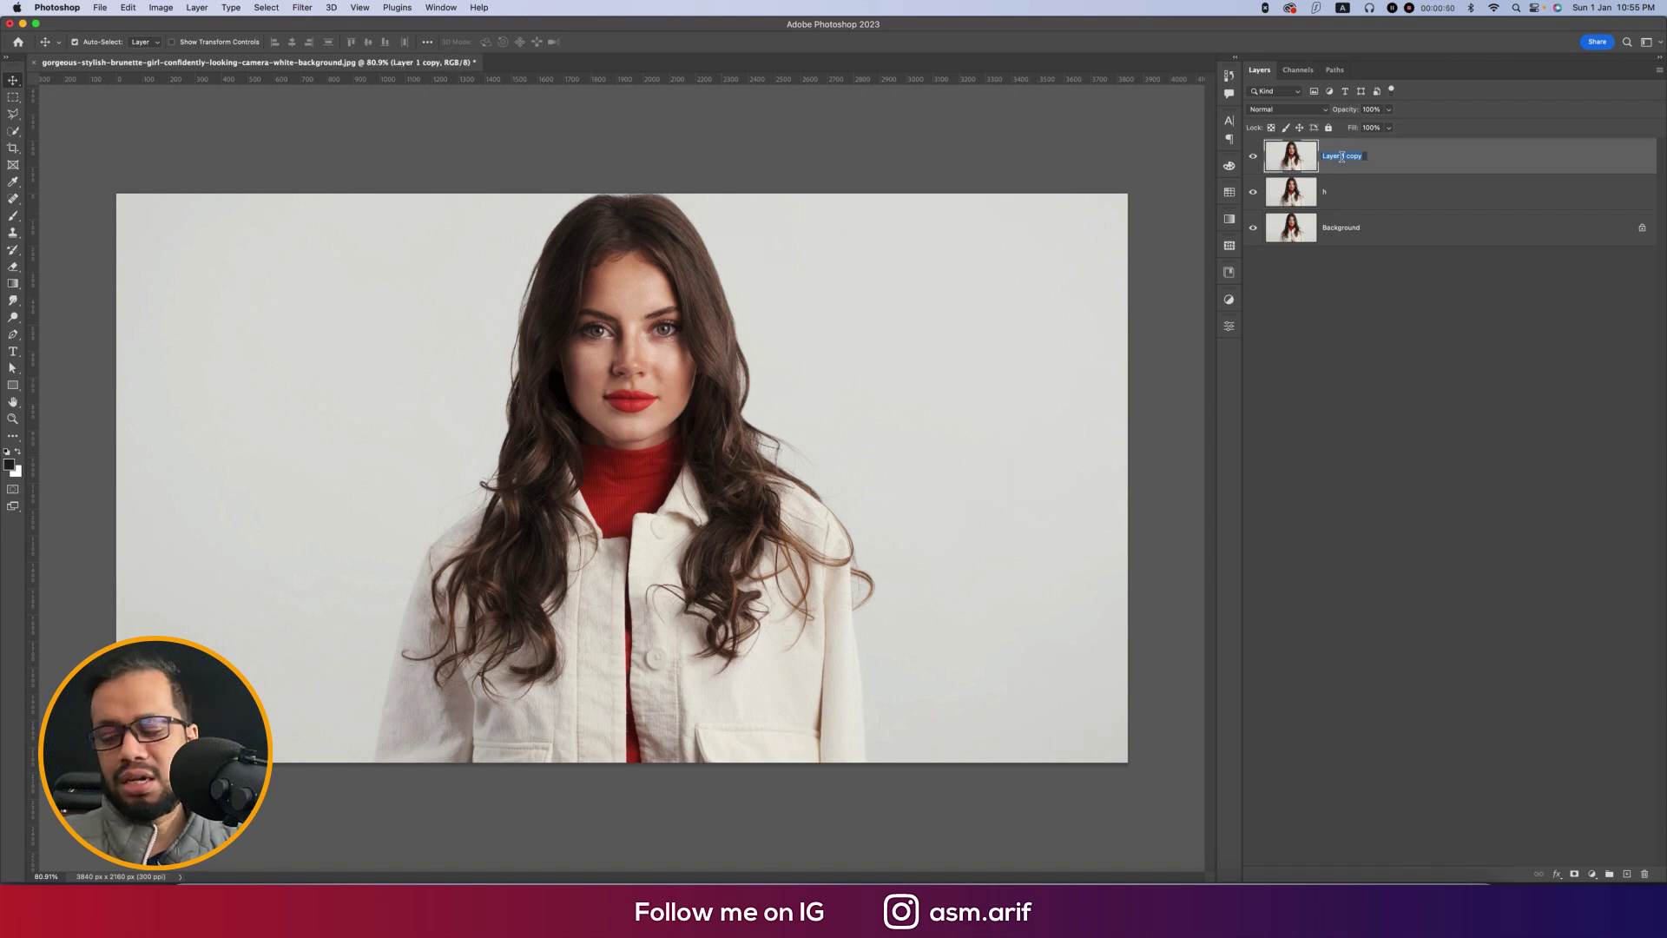
pyautogui.write('s')
pyautogui.click(1344, 191)
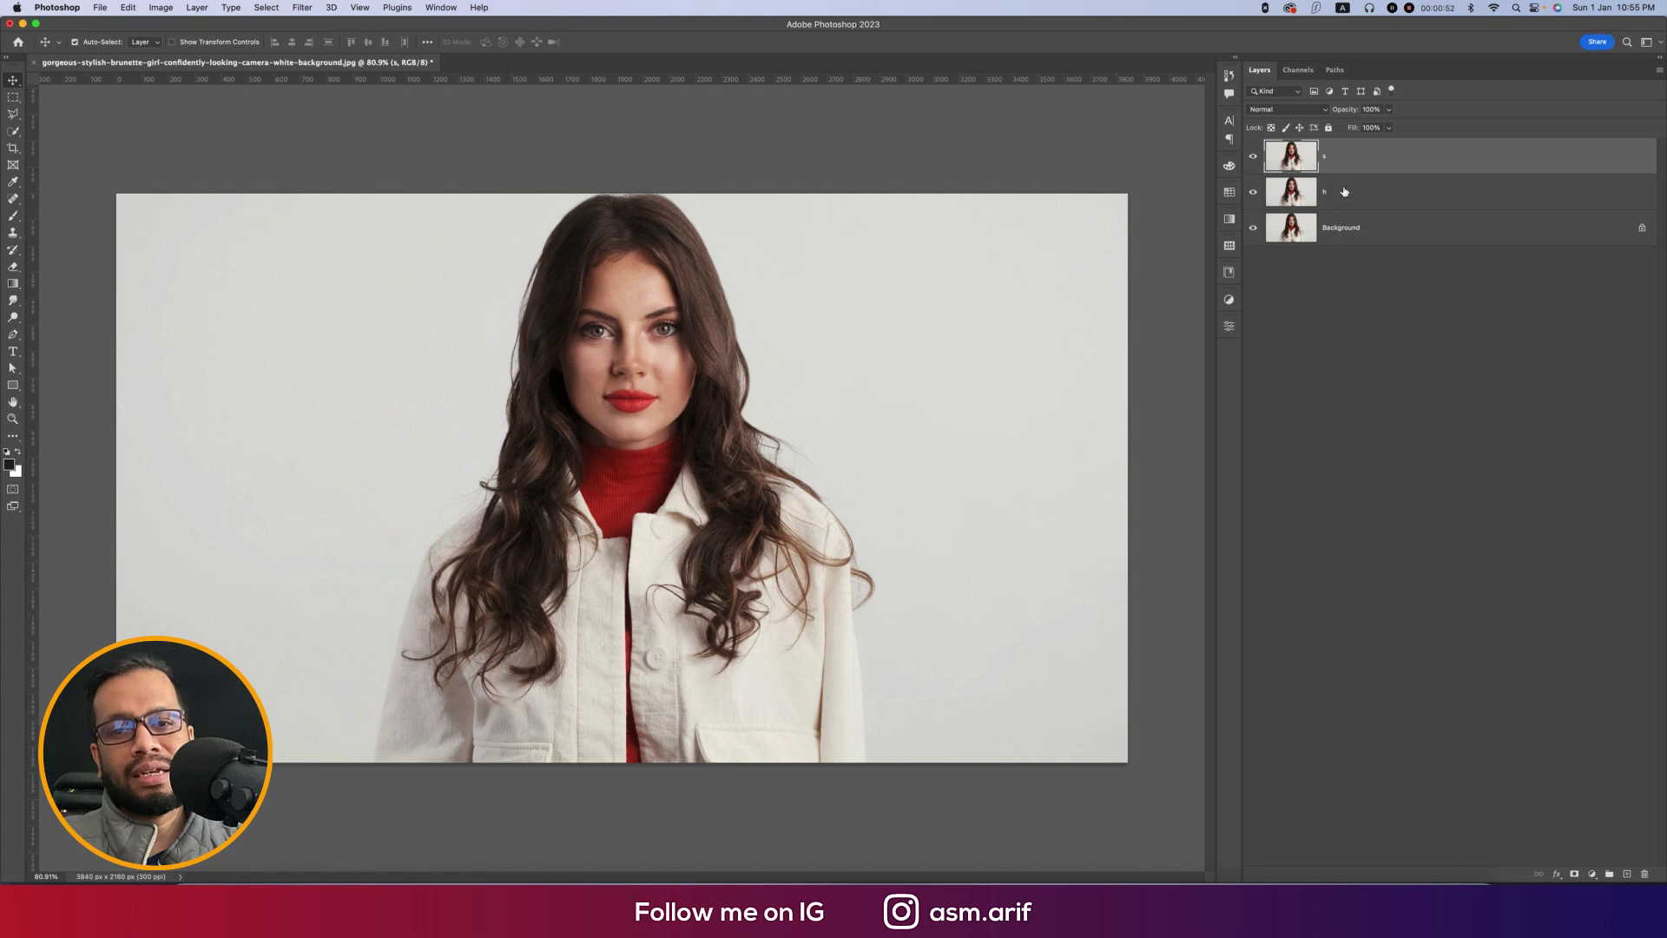
pyautogui.click(1344, 192)
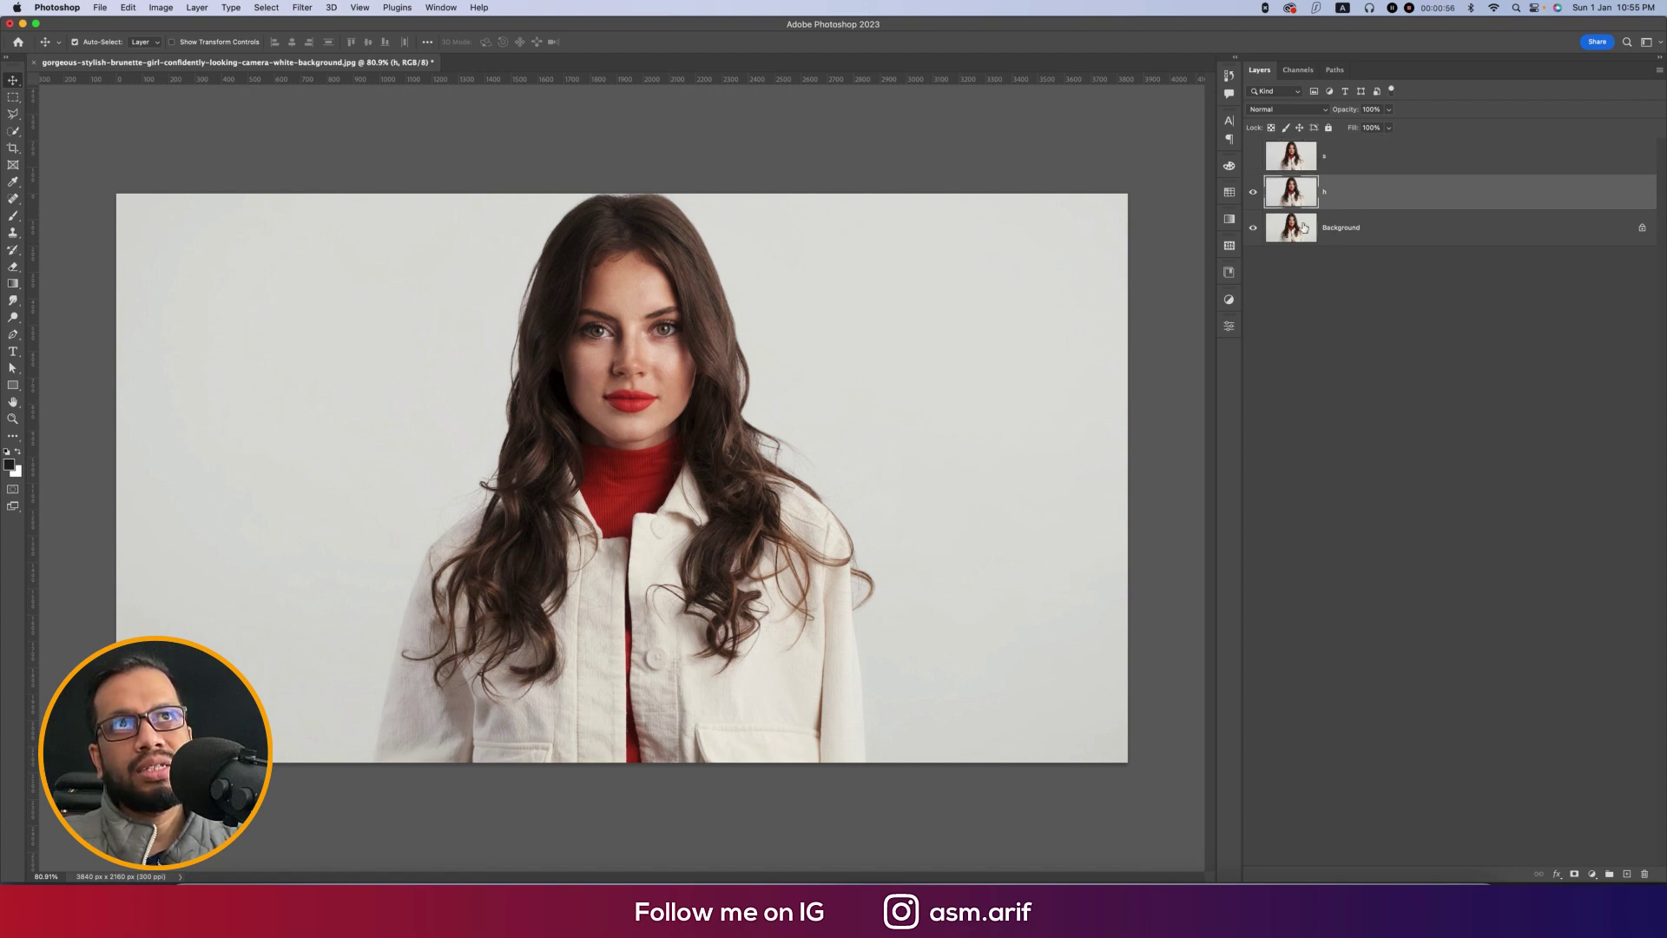
# Set layer h to Screen with Blend If keeping it off the darkest underlying tones.
pyautogui.click(1282, 110)
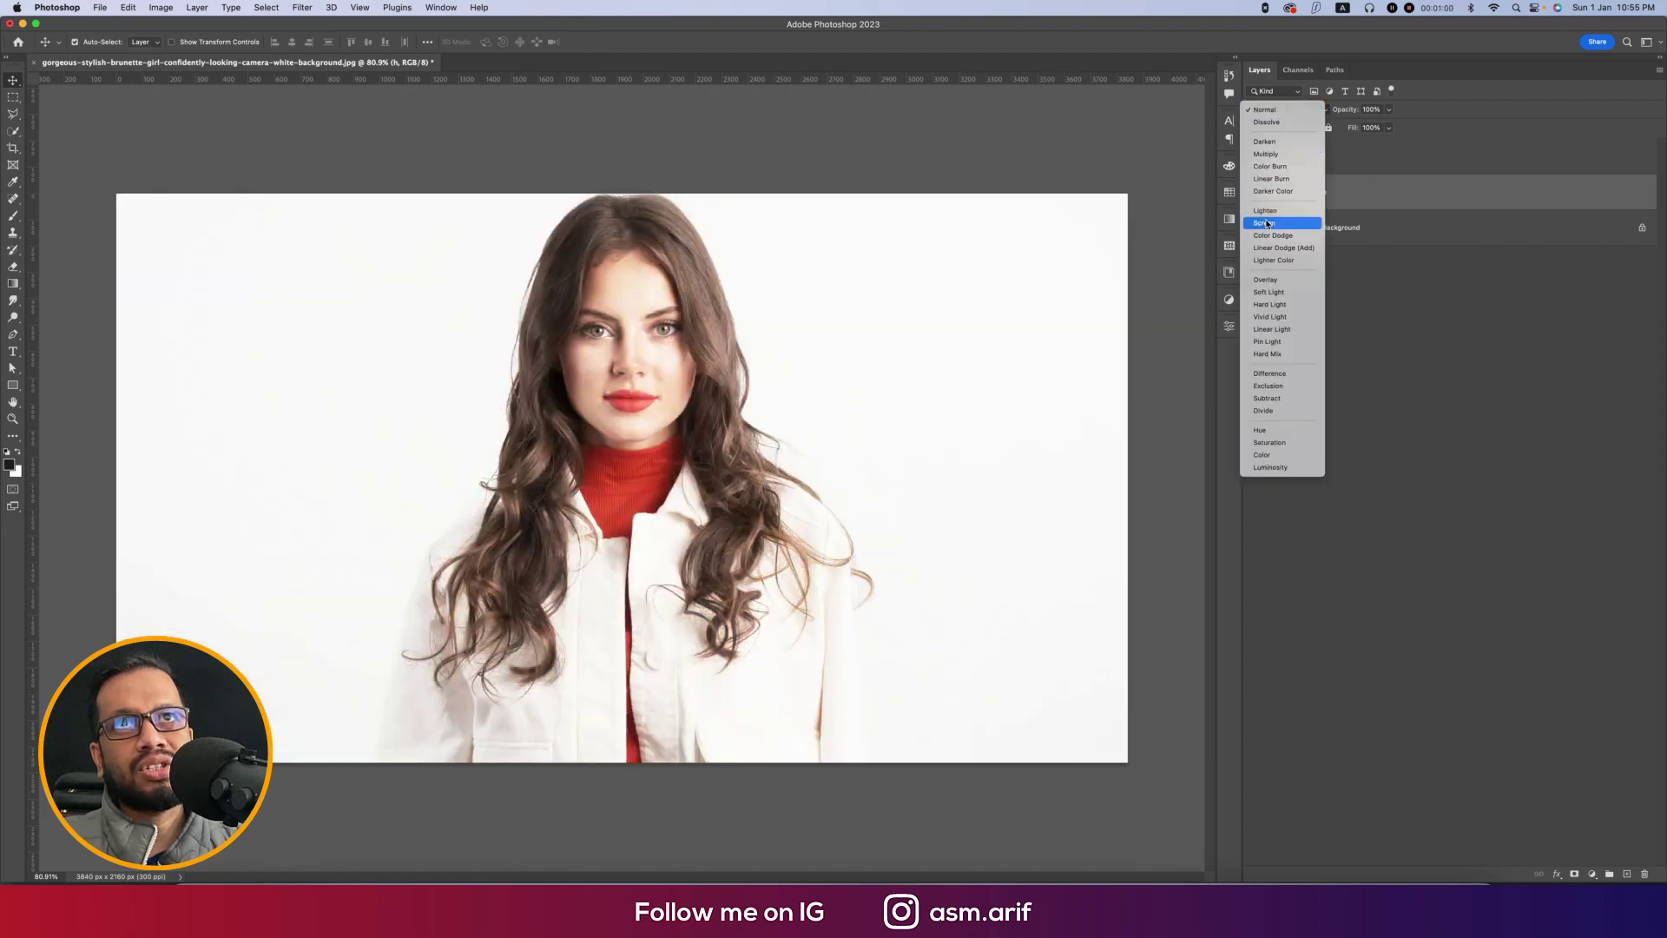
pyautogui.click(1267, 223)
pyautogui.rightClick(1390, 192)
pyautogui.click(1379, 223)
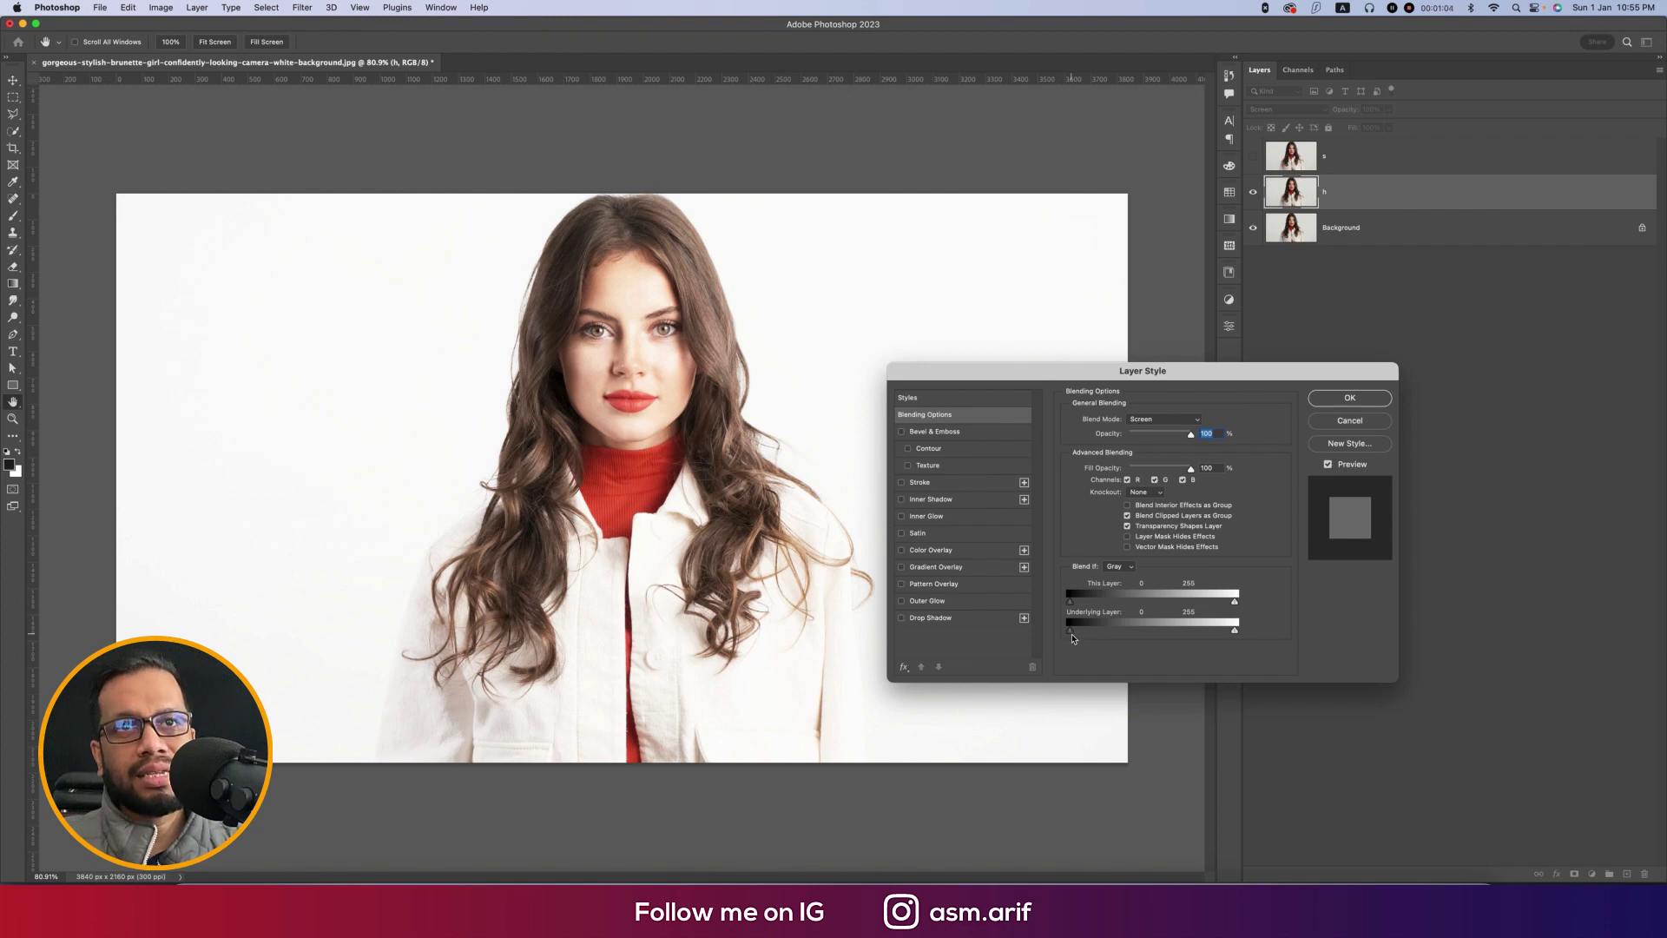
pyautogui.moveTo(1070, 631); pyautogui.dragTo(1222, 638)
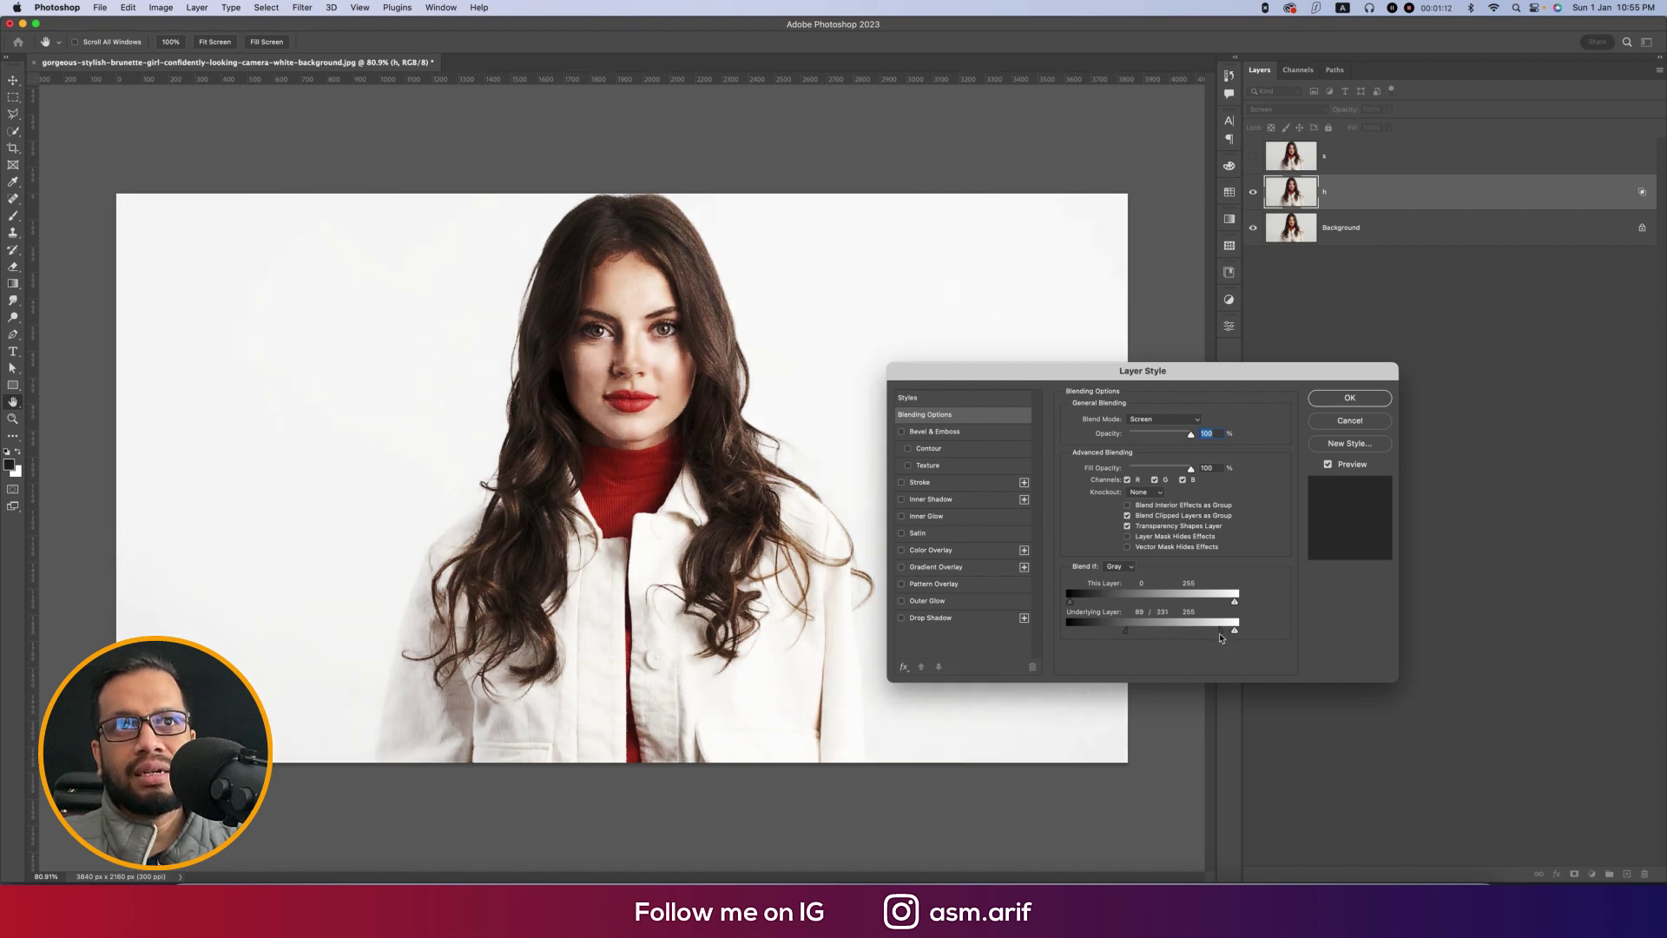
pyautogui.click(1350, 397)
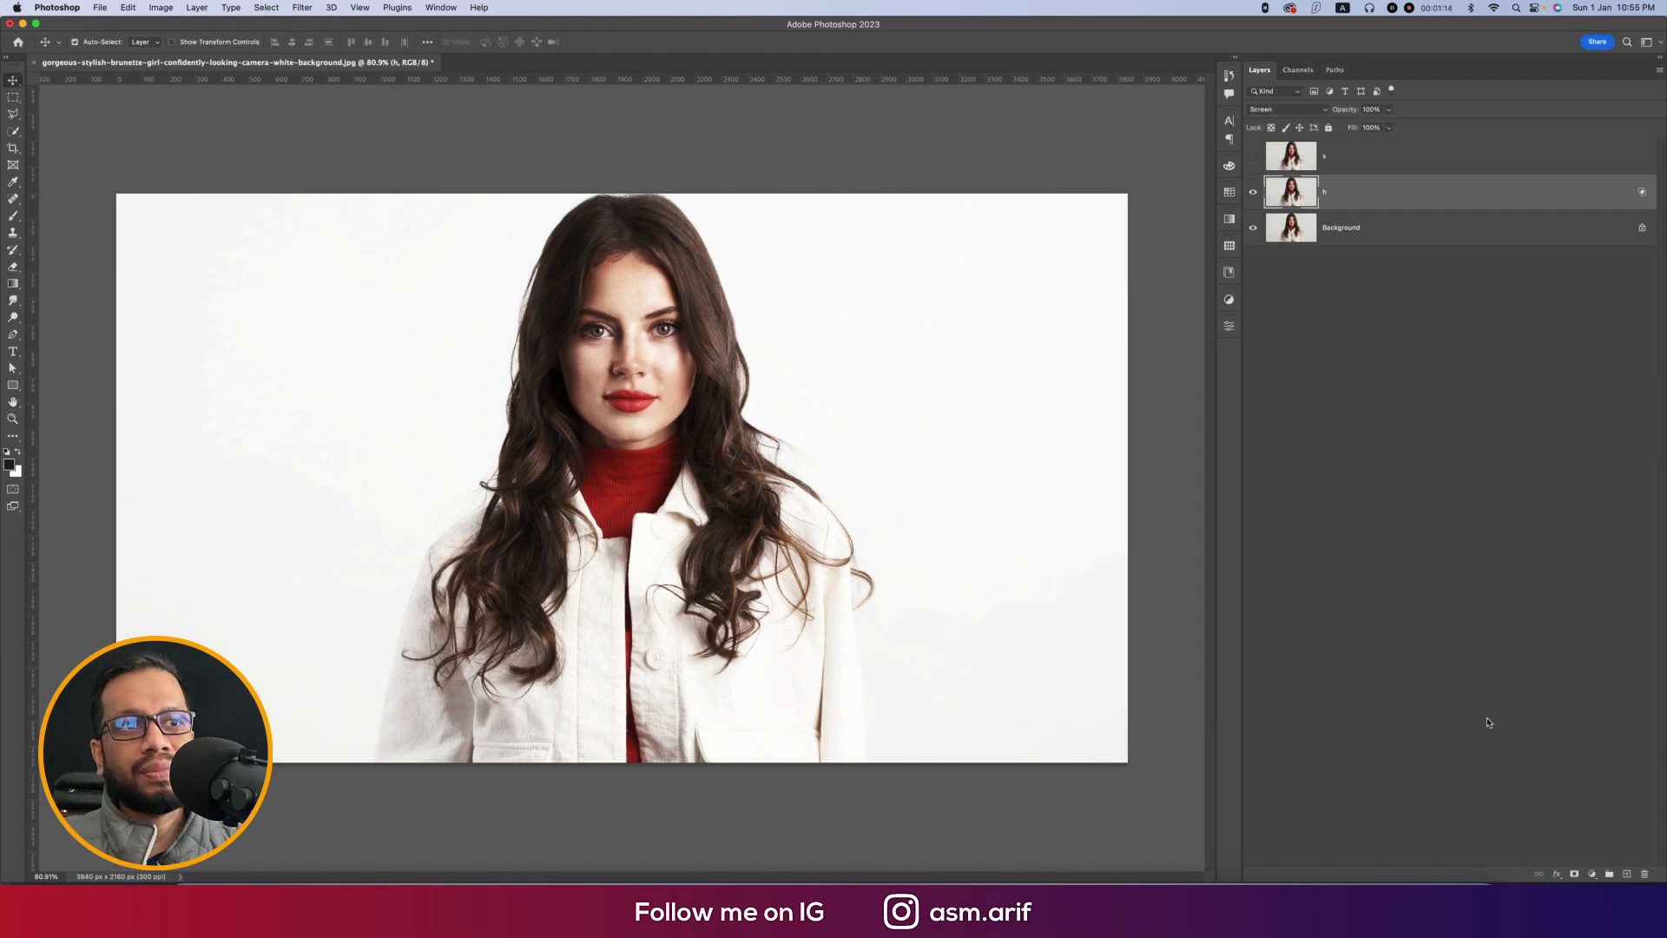
# Give h a mask from Apply Image of the merged image, and show layer s.
pyautogui.click(1574, 874)
pyautogui.click(149, 13)
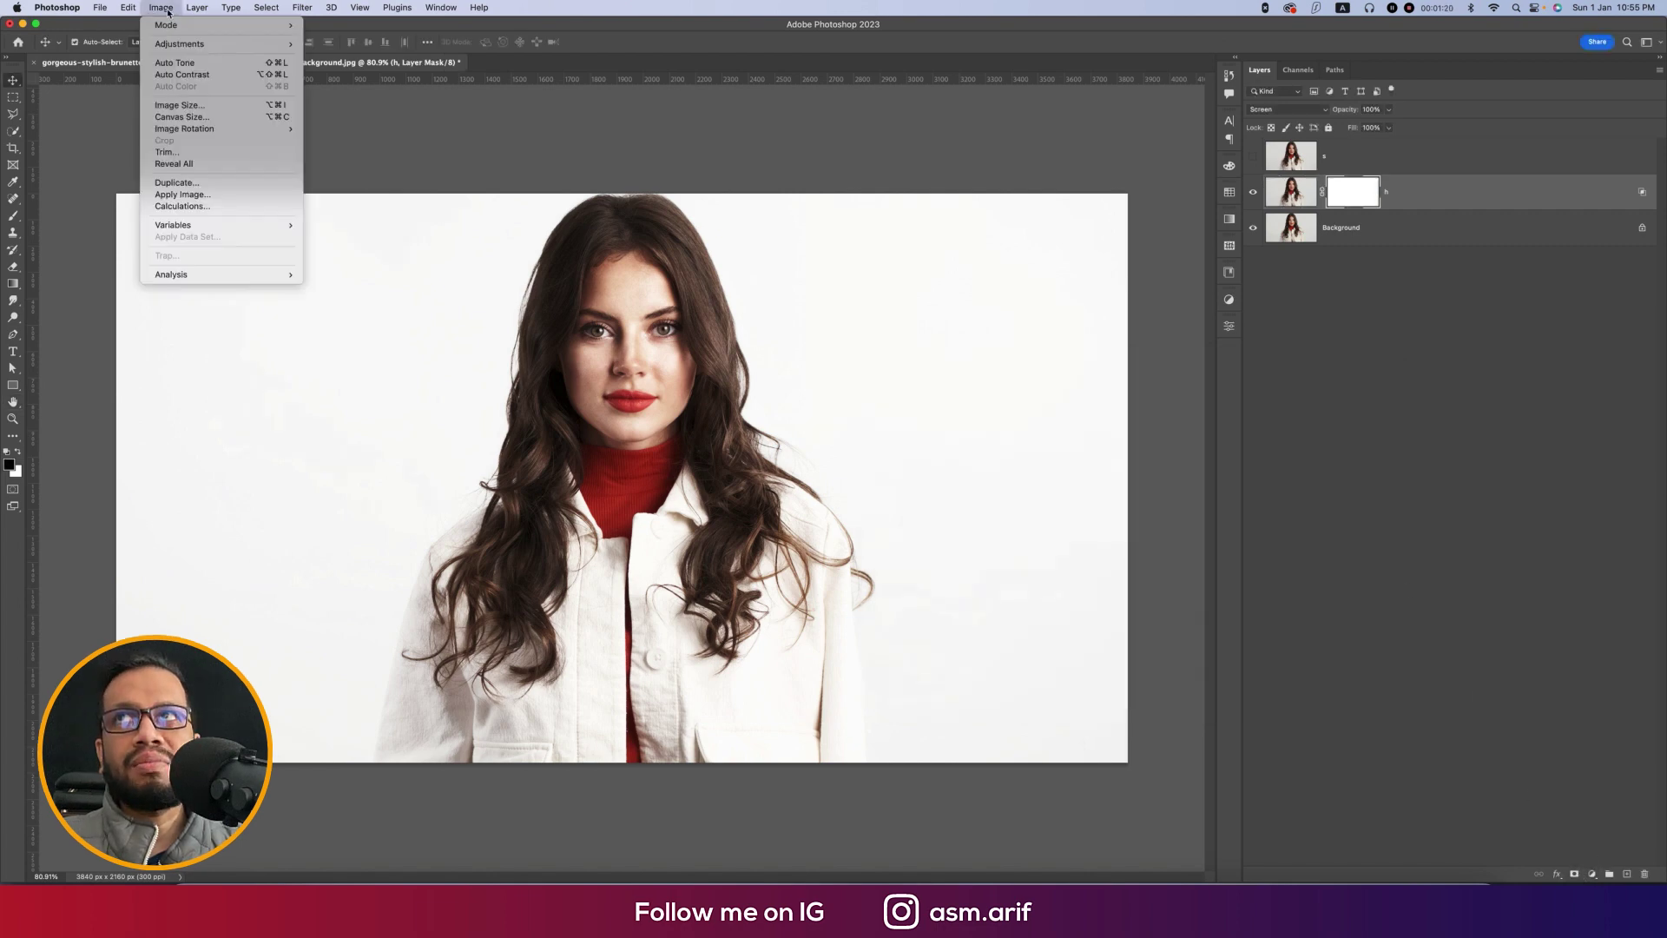
pyautogui.click(182, 195)
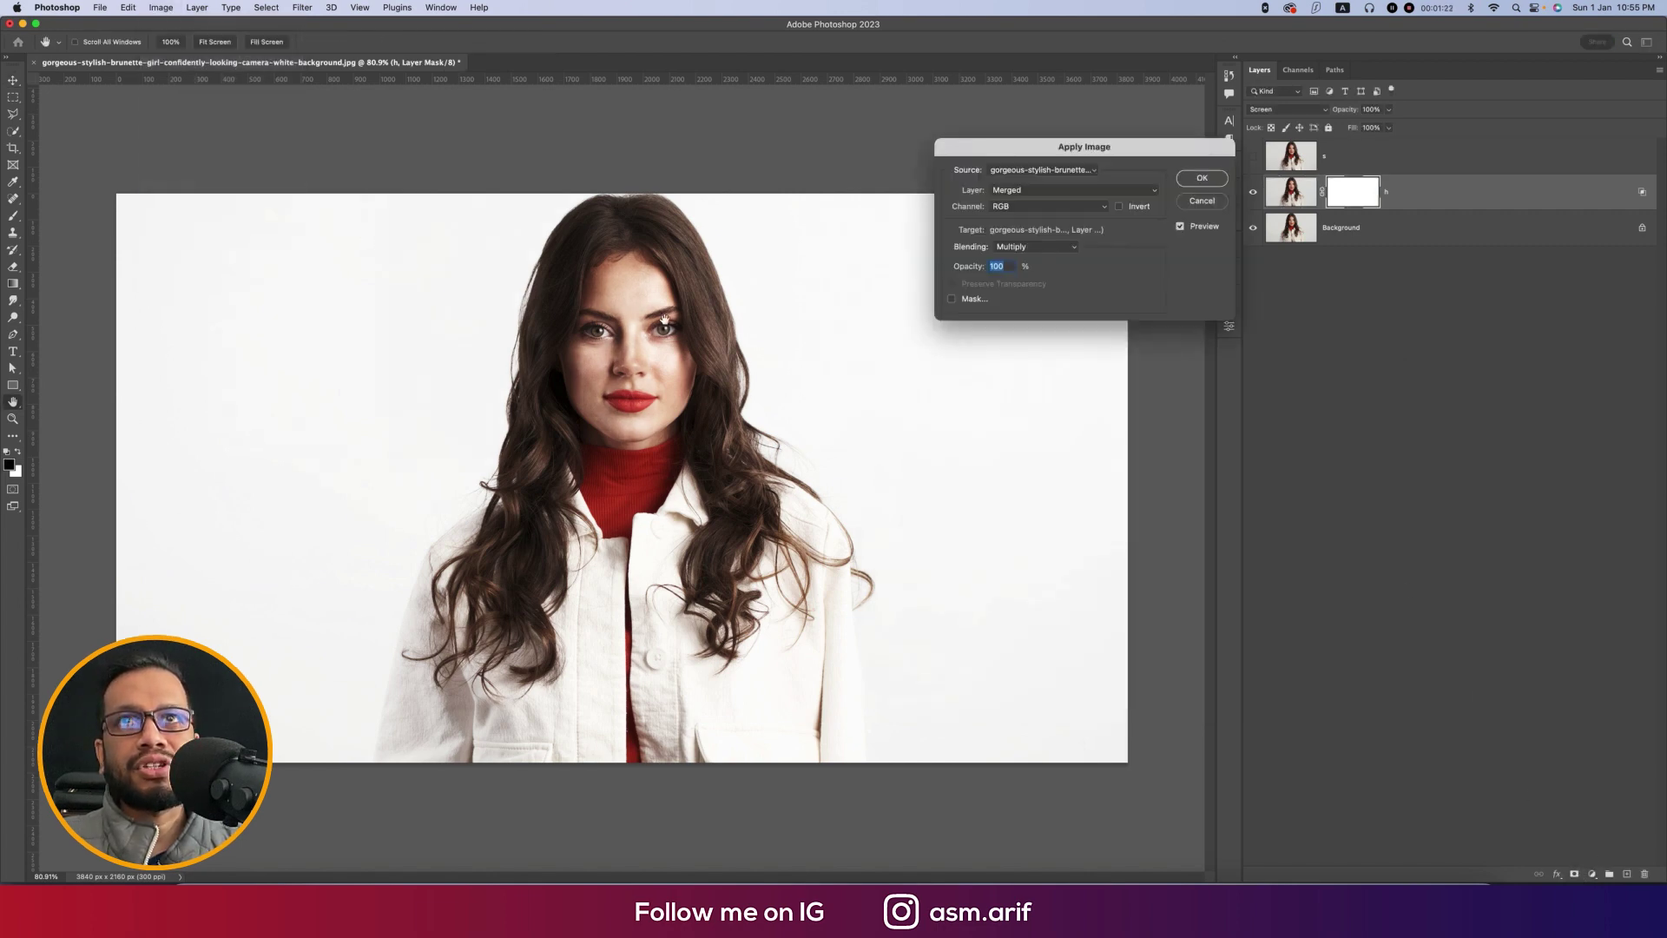
pyautogui.click(1199, 178)
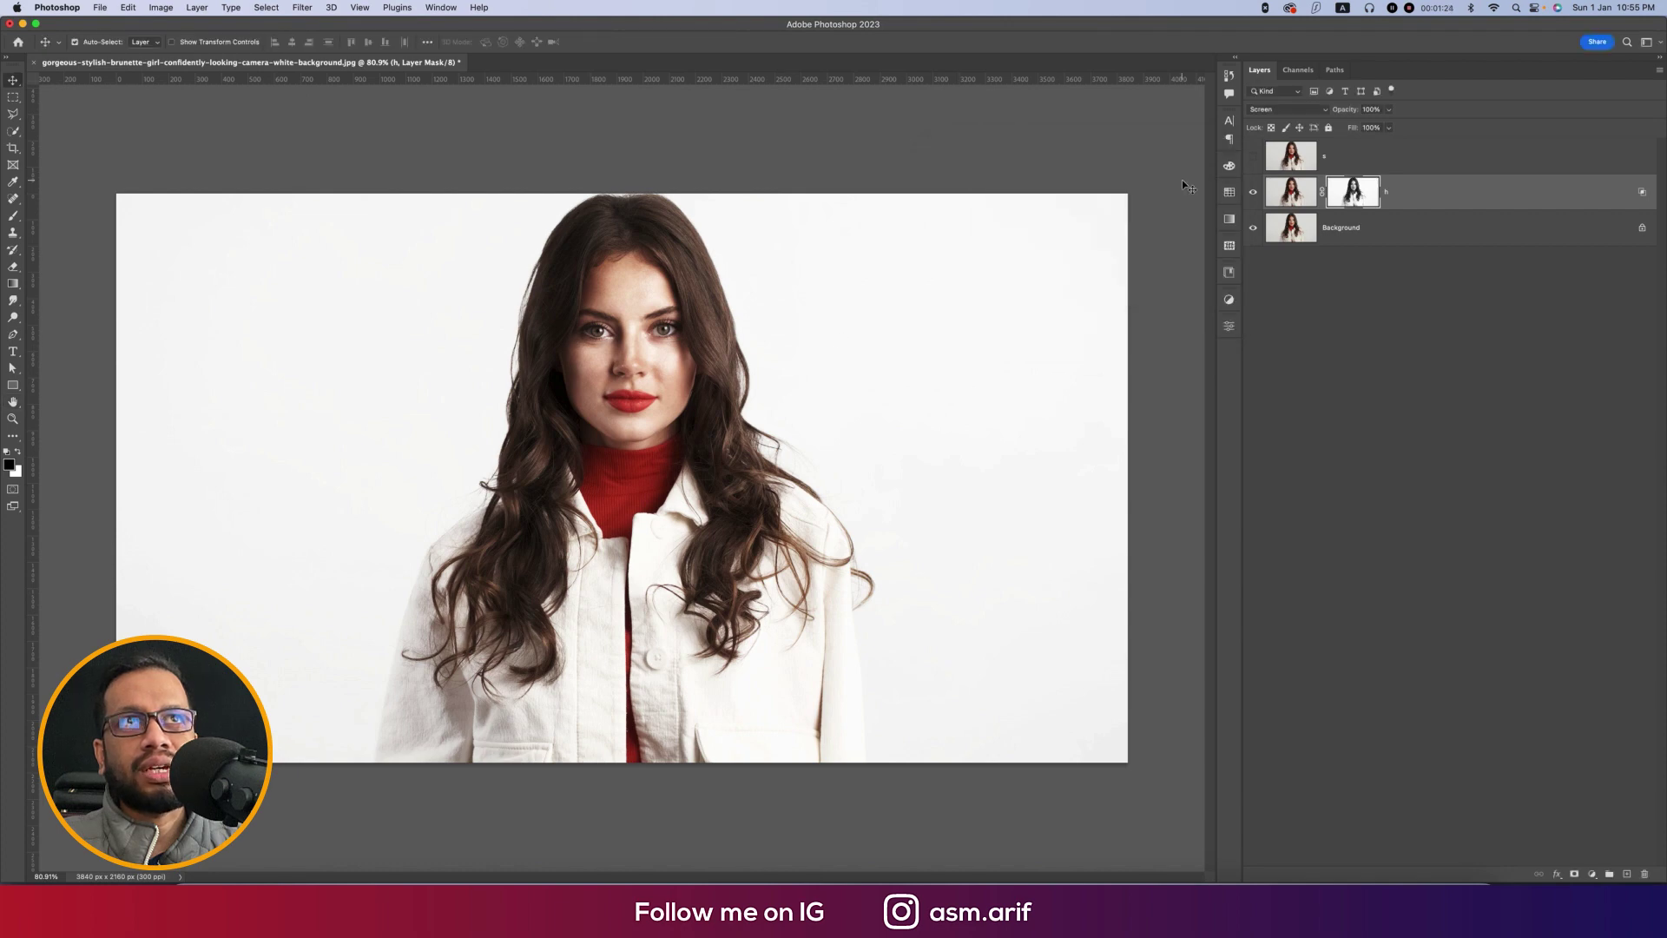
pyautogui.click(1389, 167)
pyautogui.click(1253, 161)
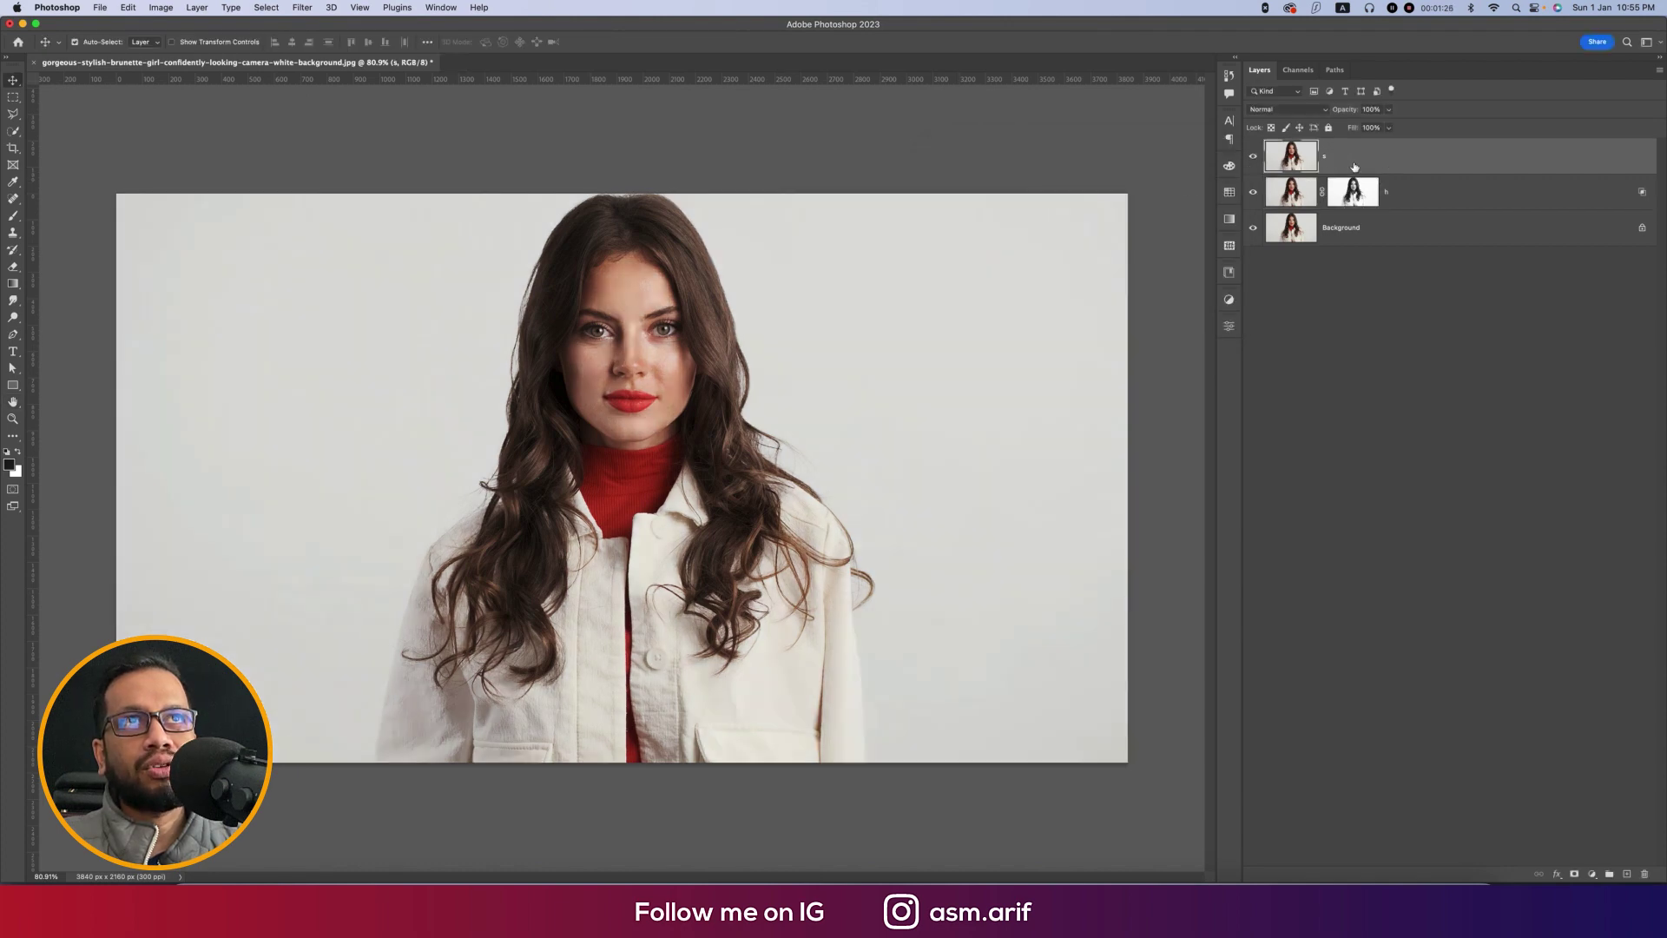
# Set layer s to Multiply with Blend If sparing the brightest underlying tones.
pyautogui.click(1285, 109)
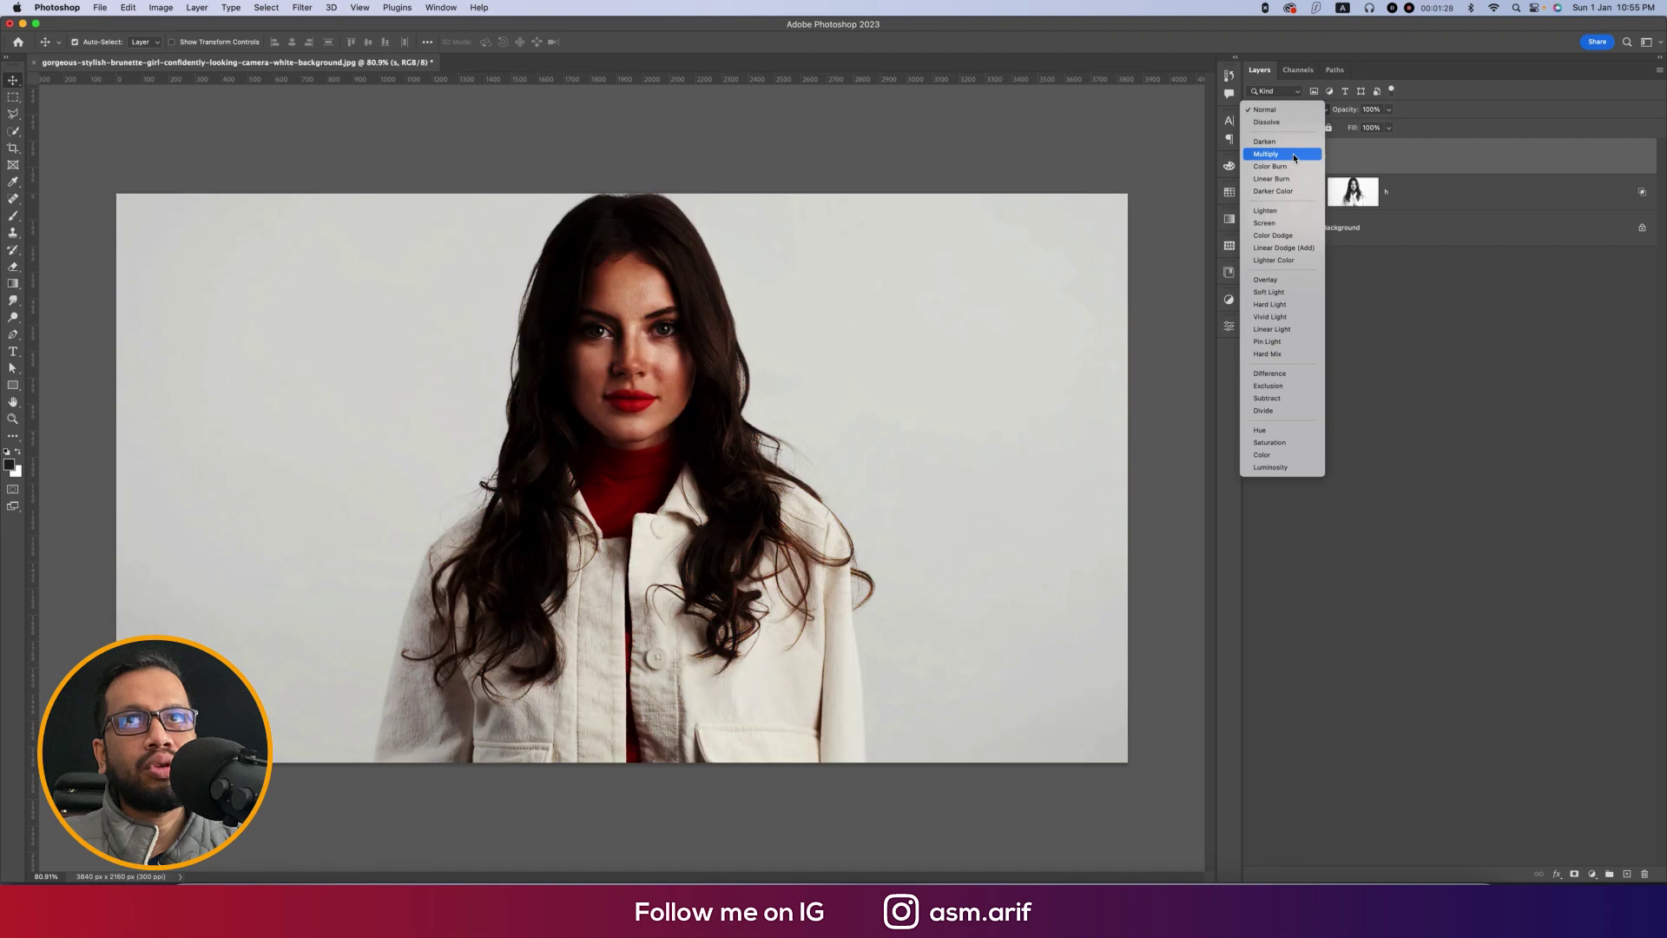
pyautogui.click(1293, 154)
pyautogui.rightClick(1424, 163)
pyautogui.click(1248, 257)
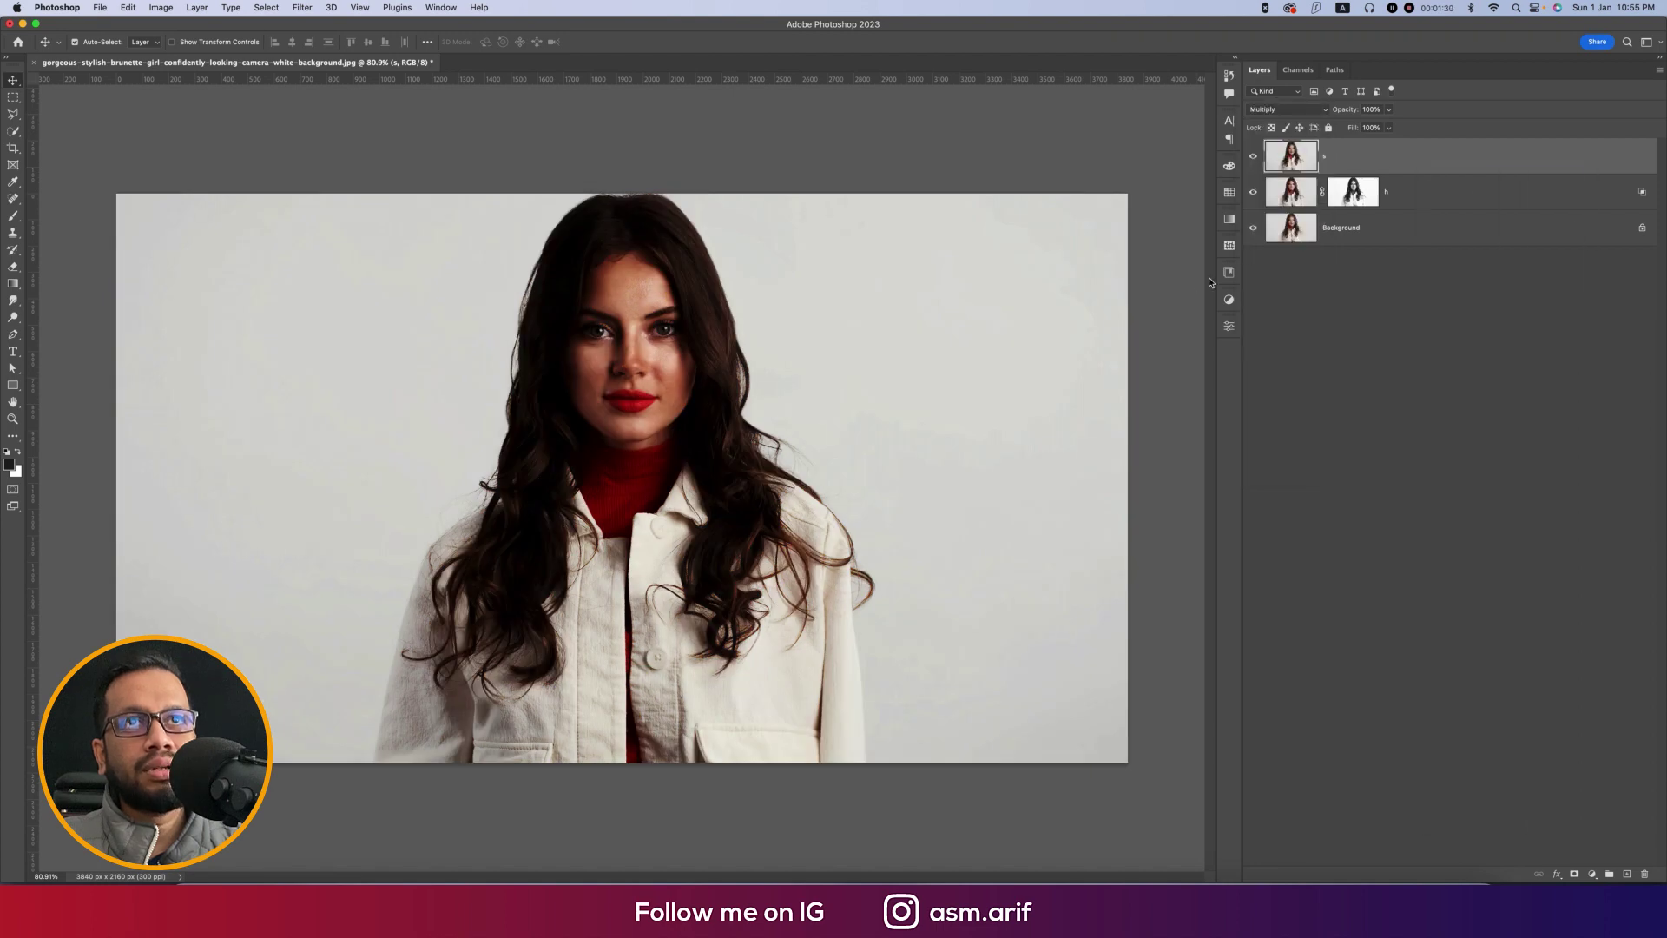
pyautogui.moveTo(1235, 631); pyautogui.dragTo(1124, 633)
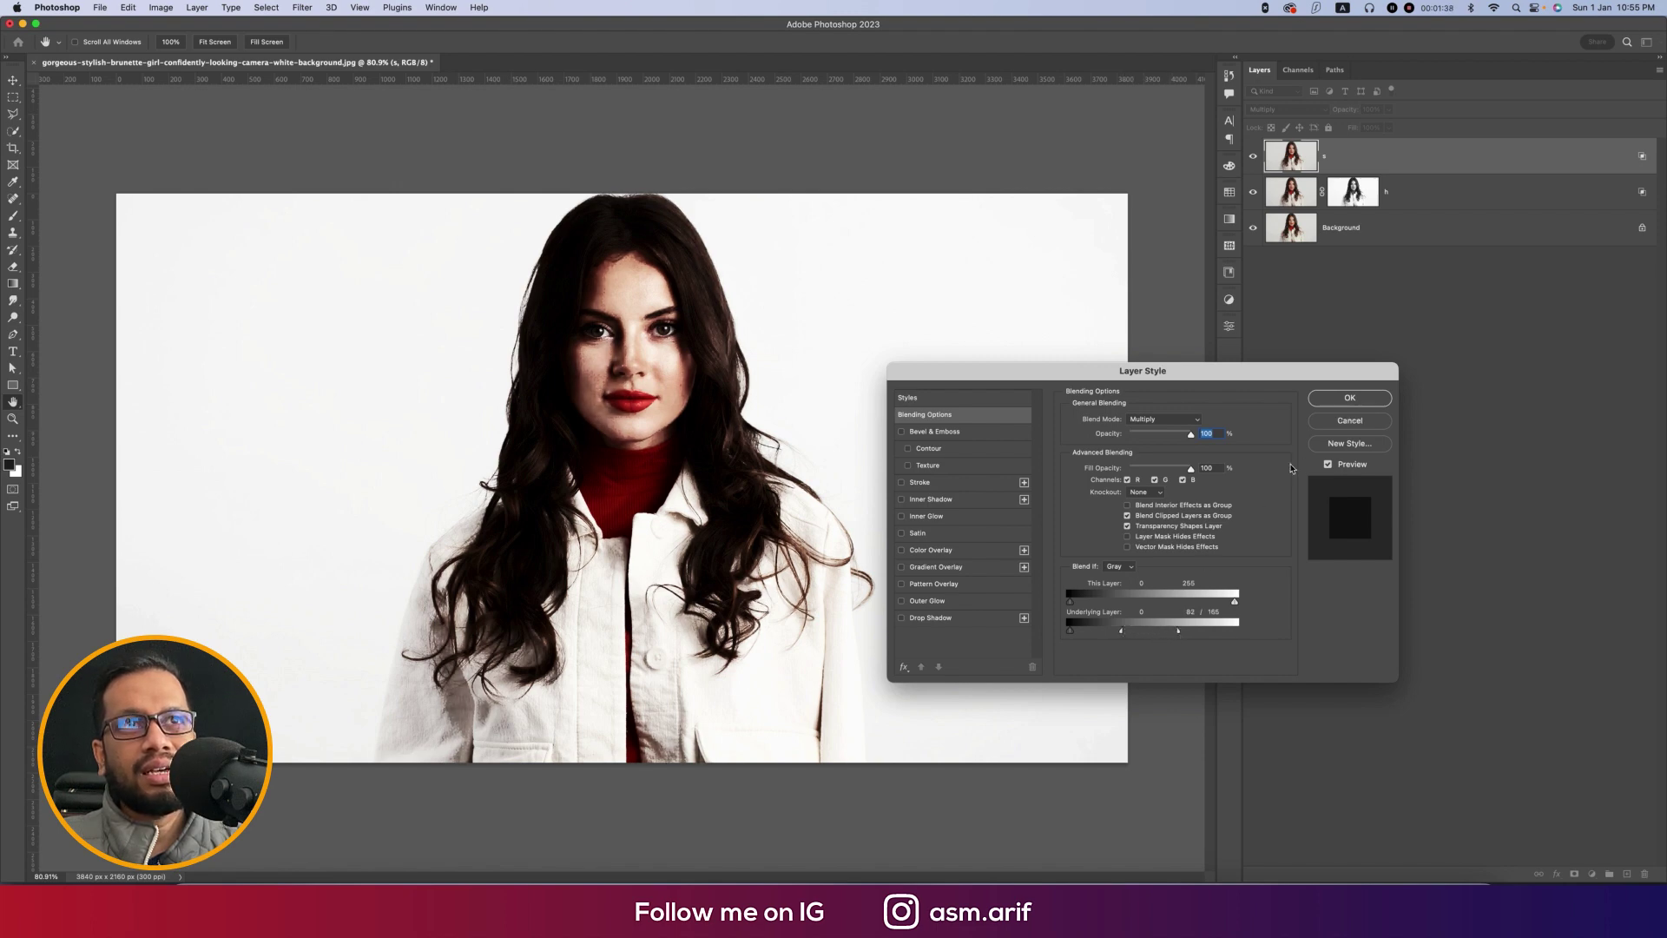
pyautogui.click(1350, 398)
# Mask layer s with an inverted Apply Image of the merged image, then select h.
pyautogui.click(1575, 874)
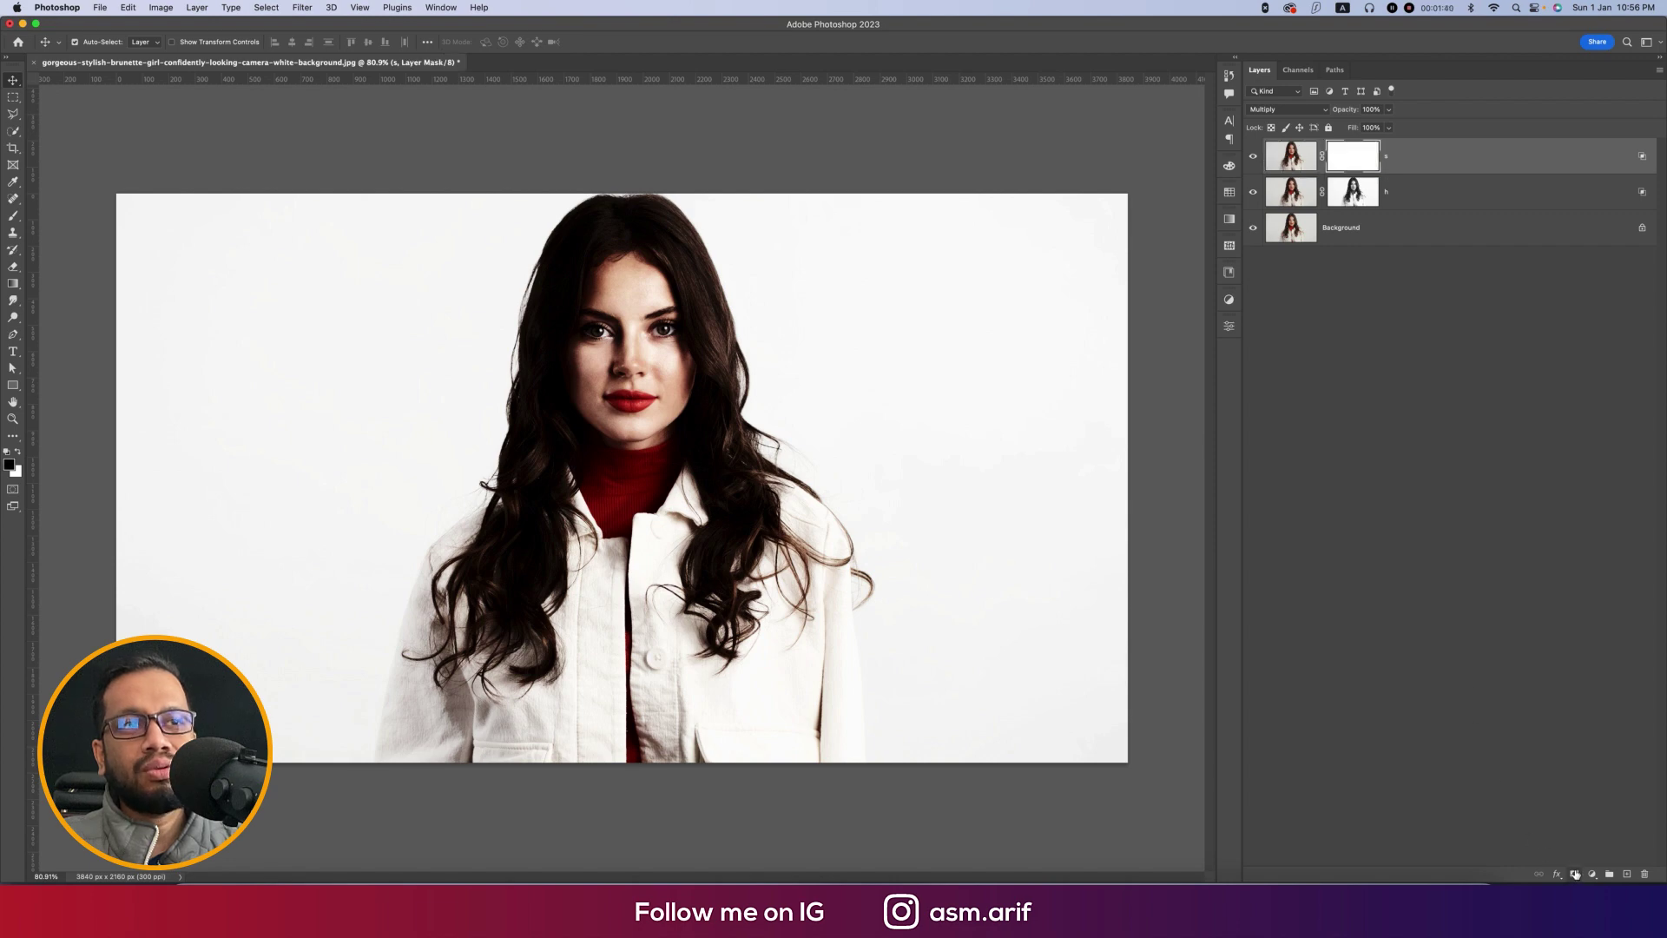
pyautogui.click(168, 9)
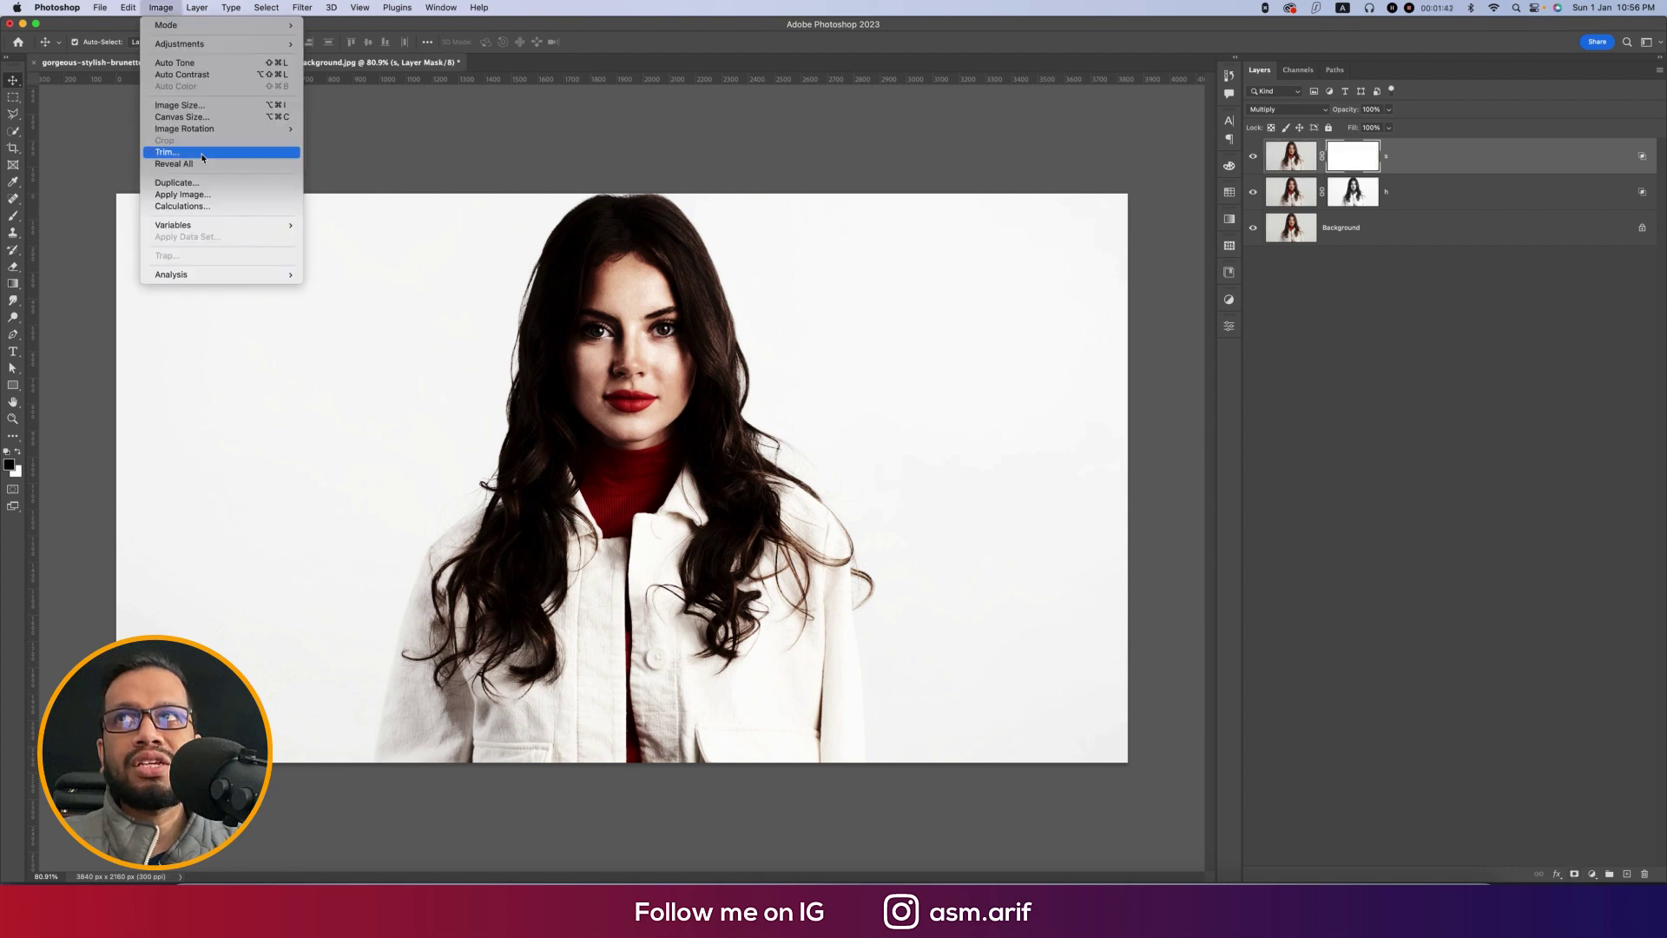
pyautogui.click(205, 197)
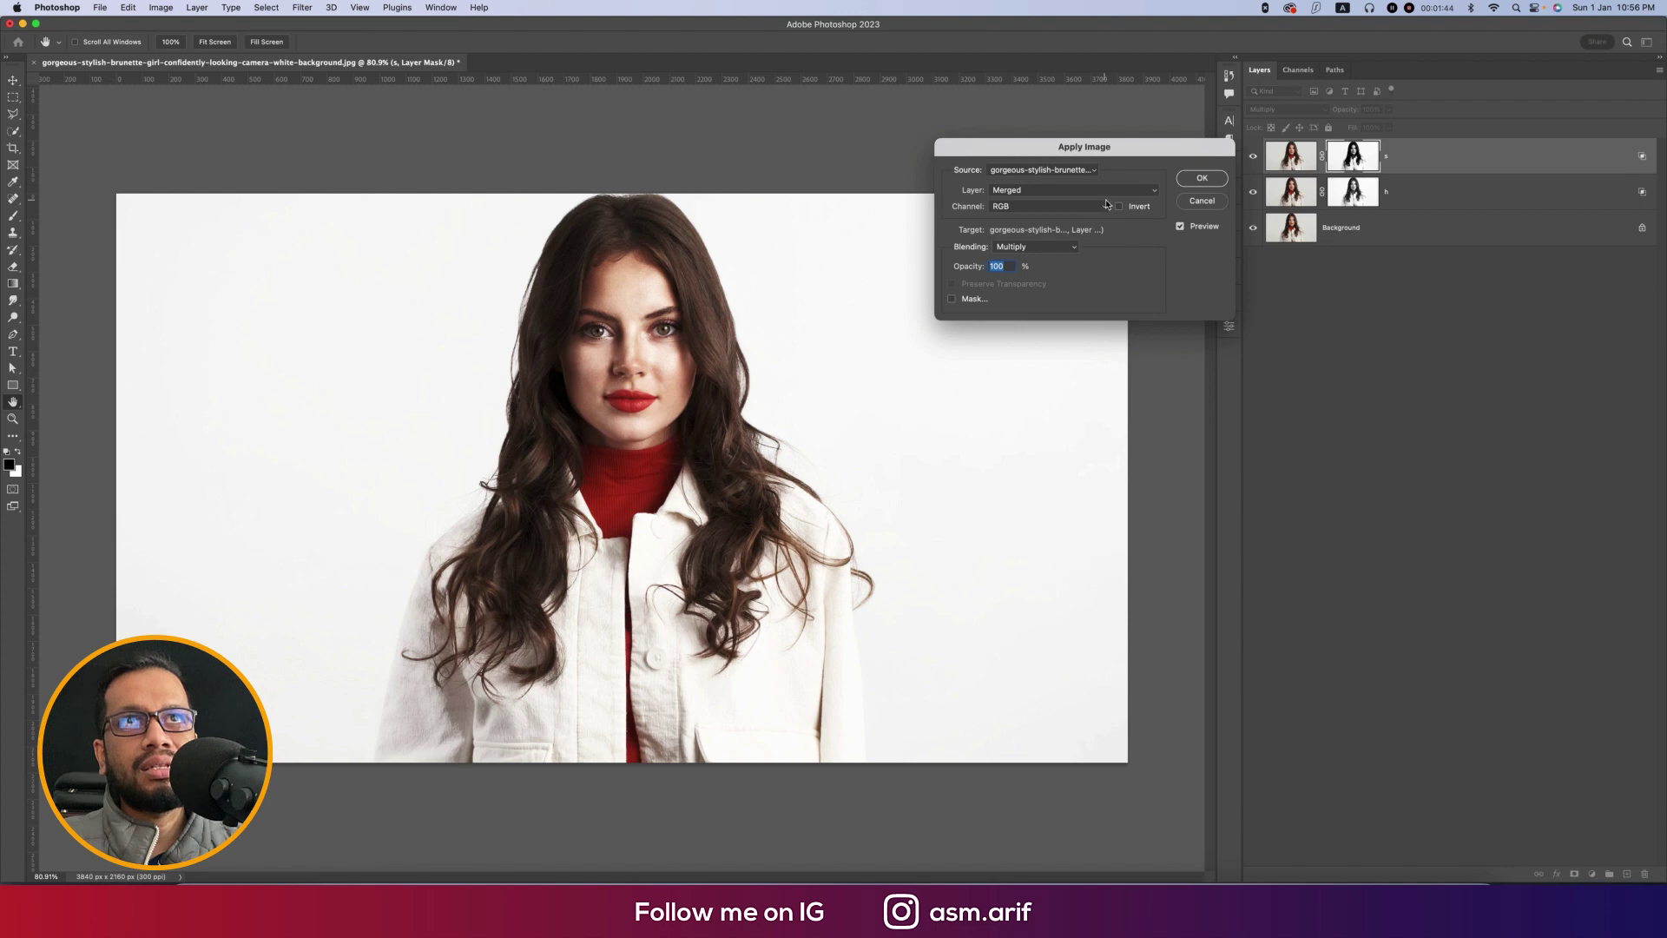
pyautogui.click(1119, 209)
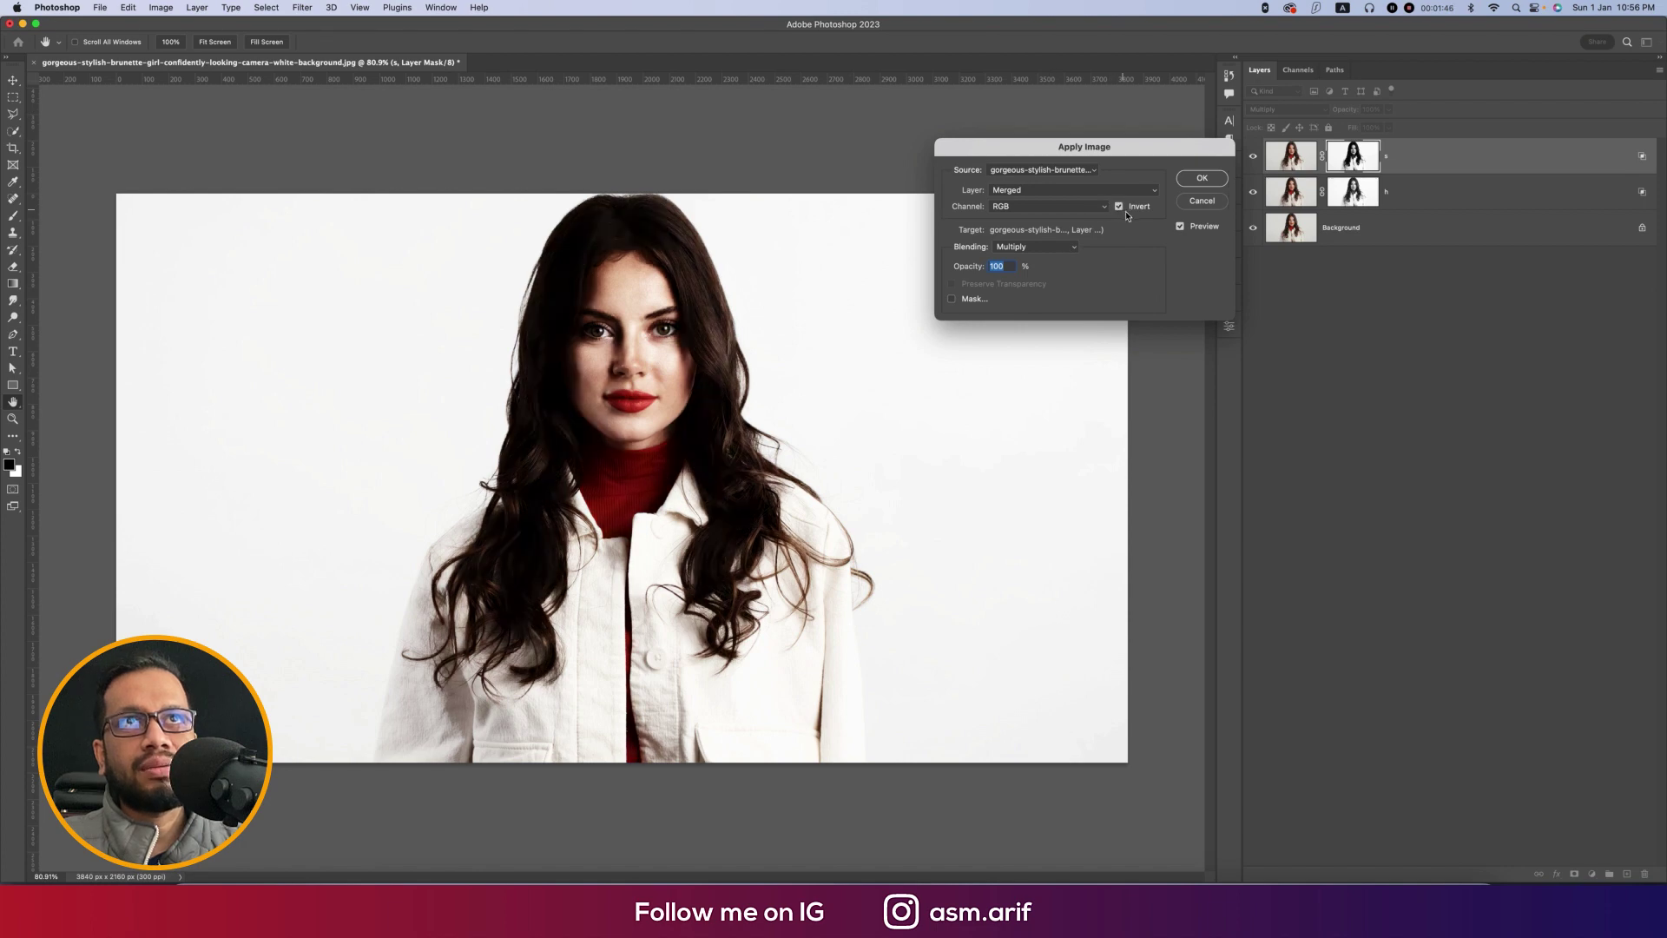
pyautogui.click(1191, 184)
pyautogui.click(1441, 196)
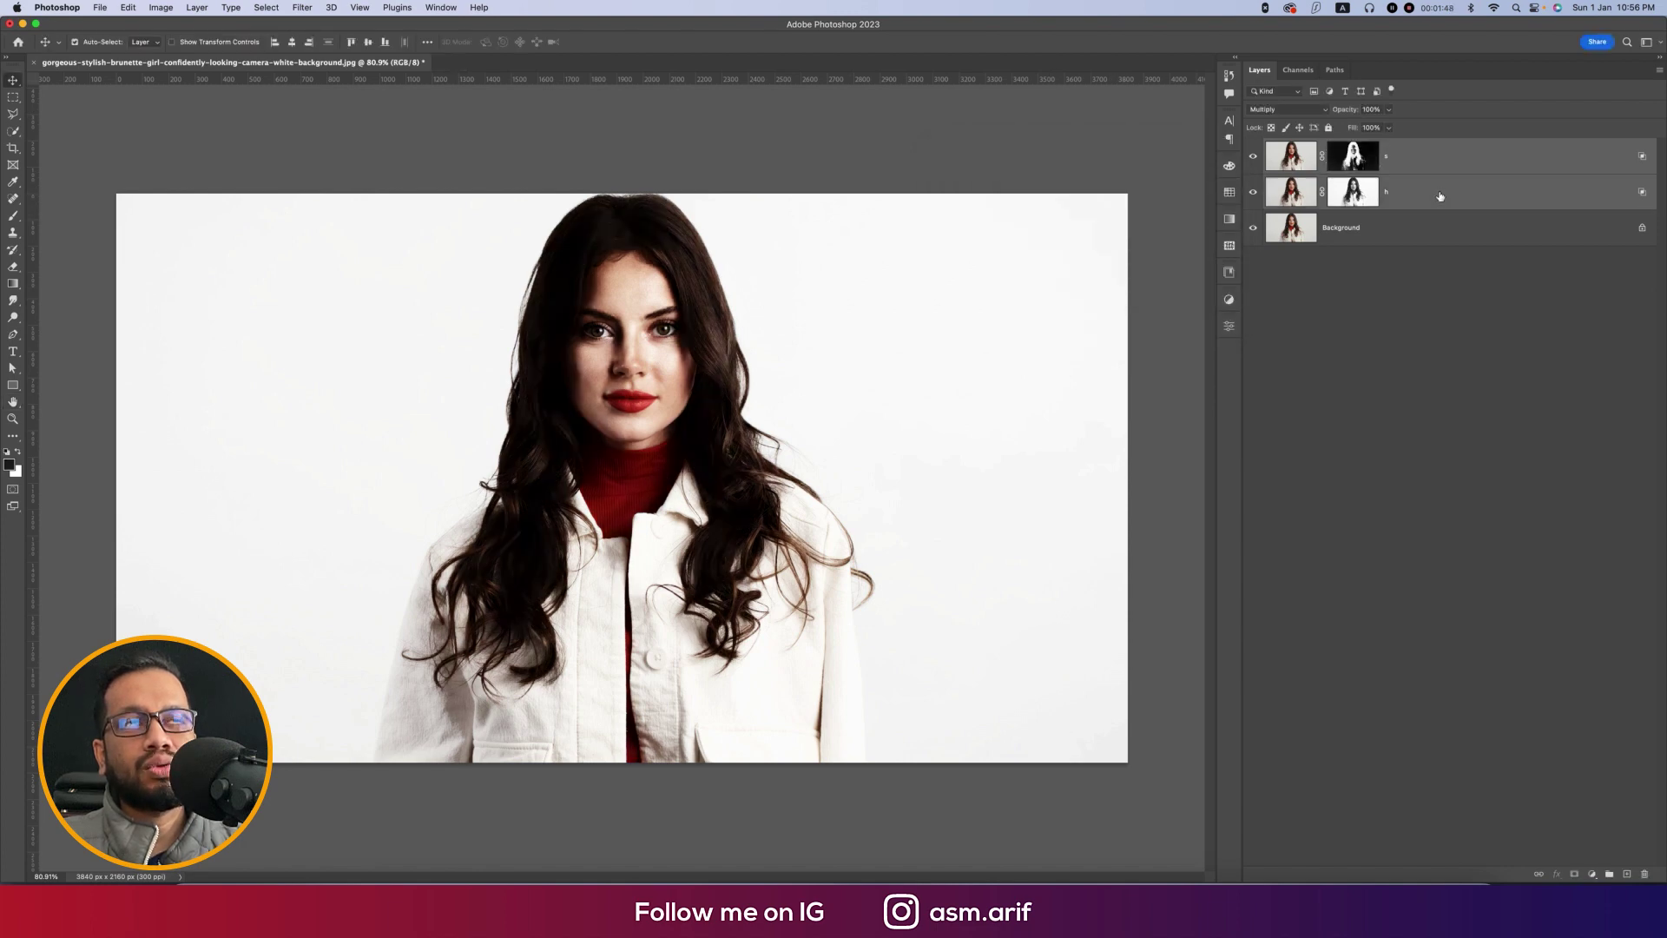
# Group the h and s layers and name the group HS.
pyautogui.press('super+g')
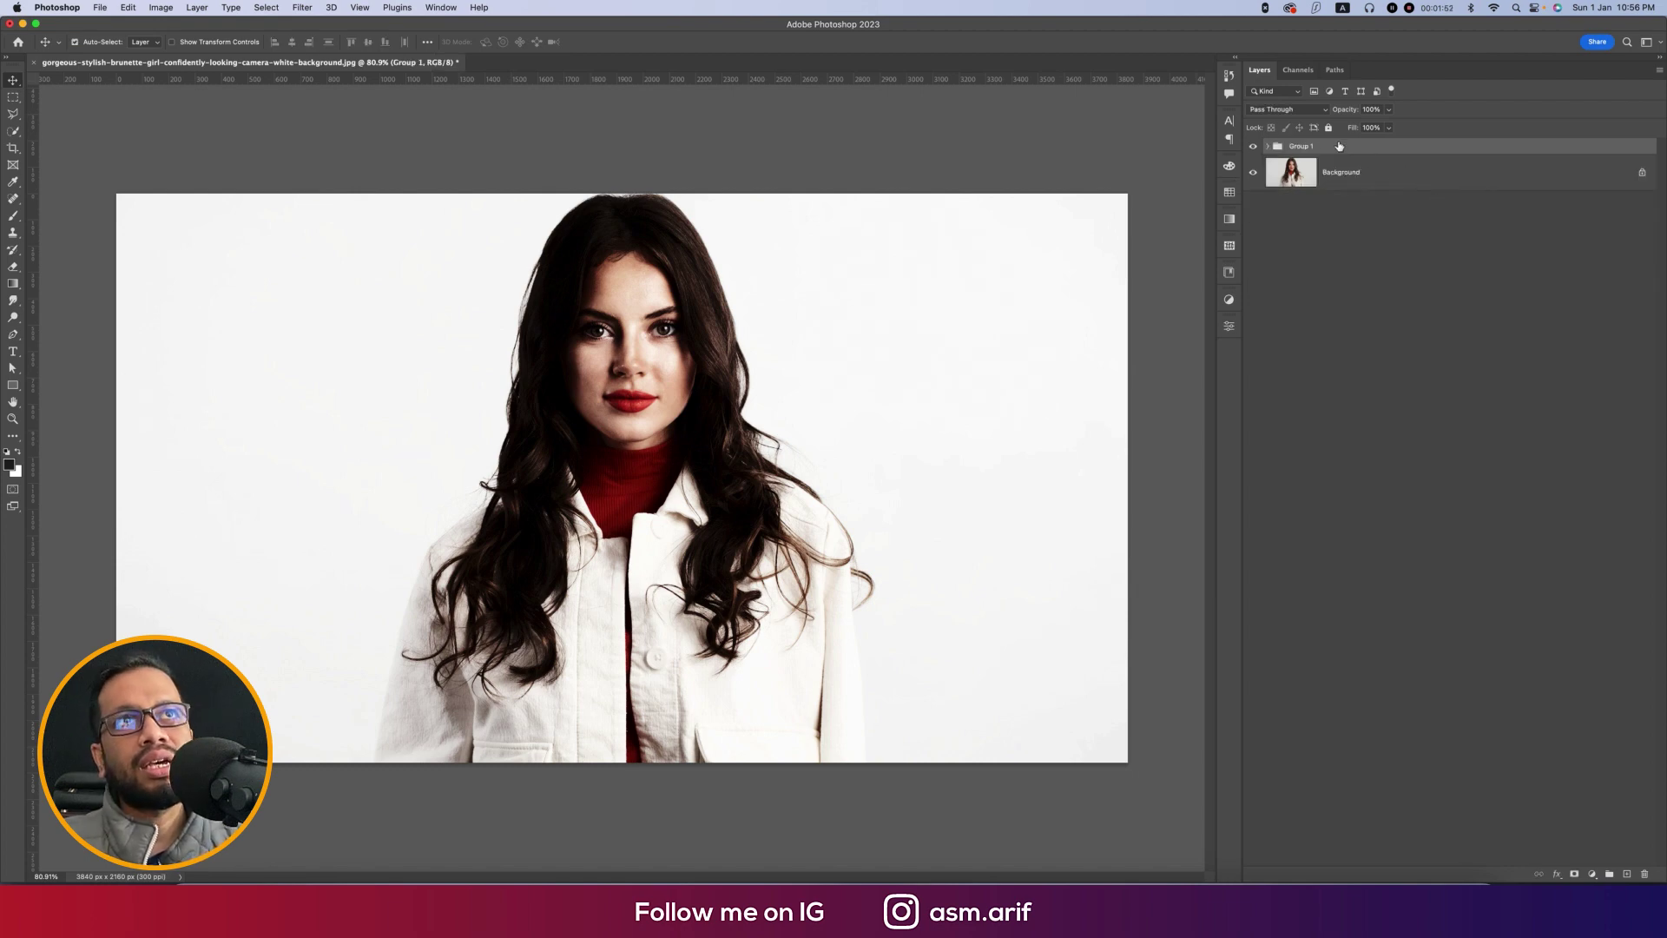
pyautogui.doubleClick(1294, 146)
pyautogui.write('HS')
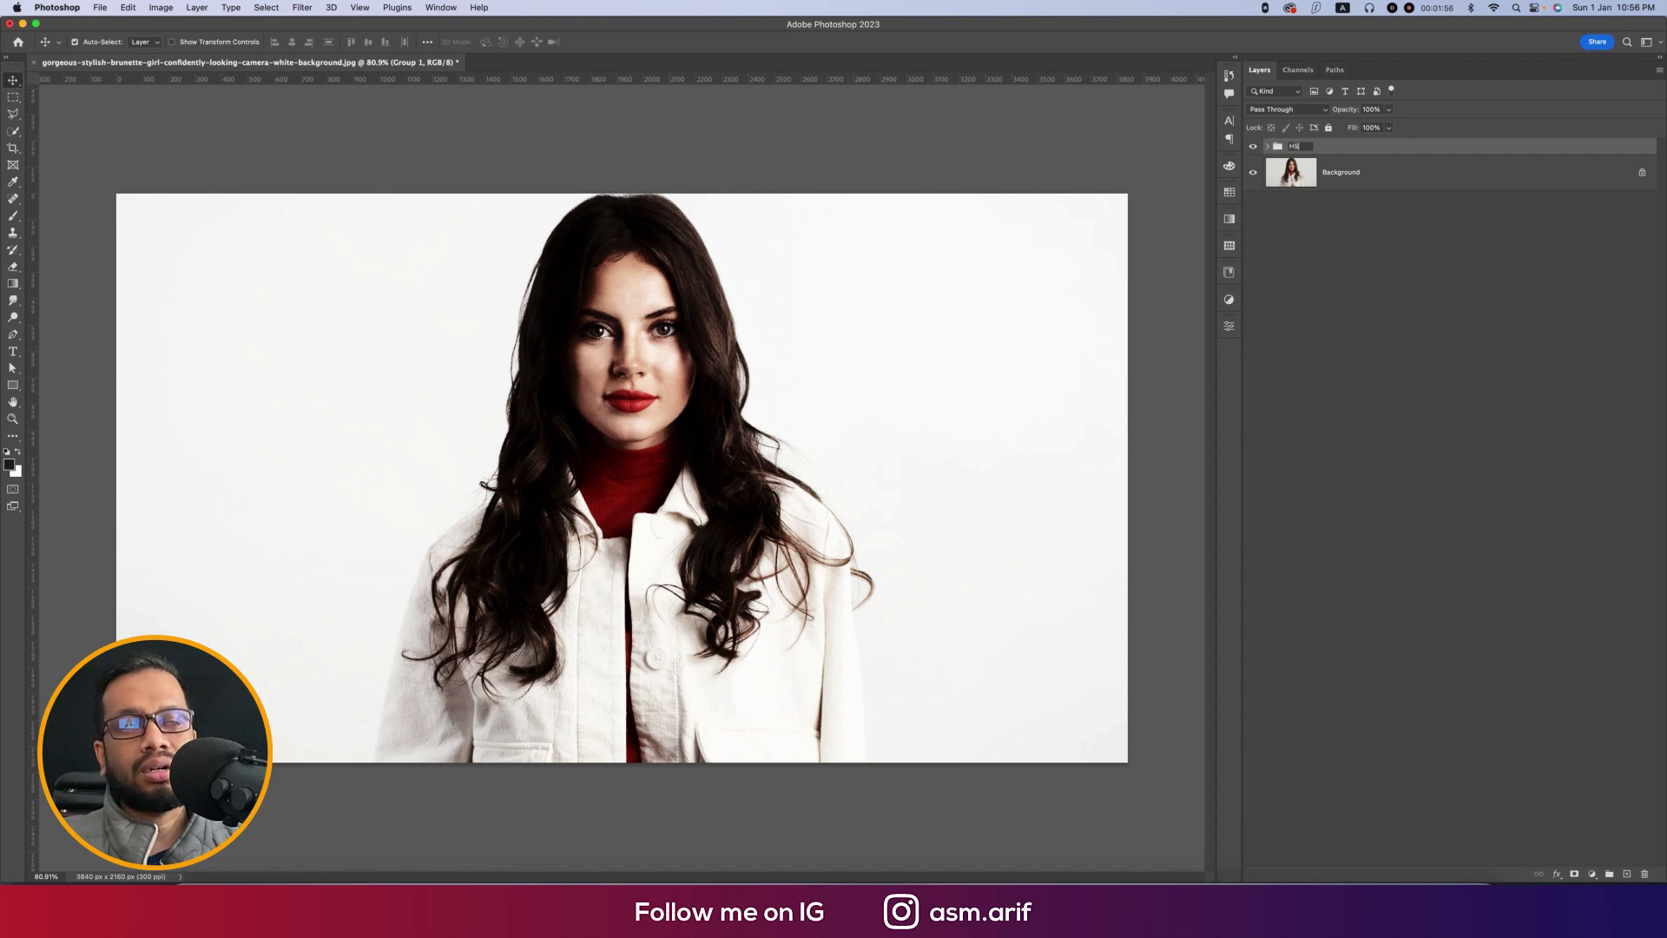
pyautogui.press('Return')
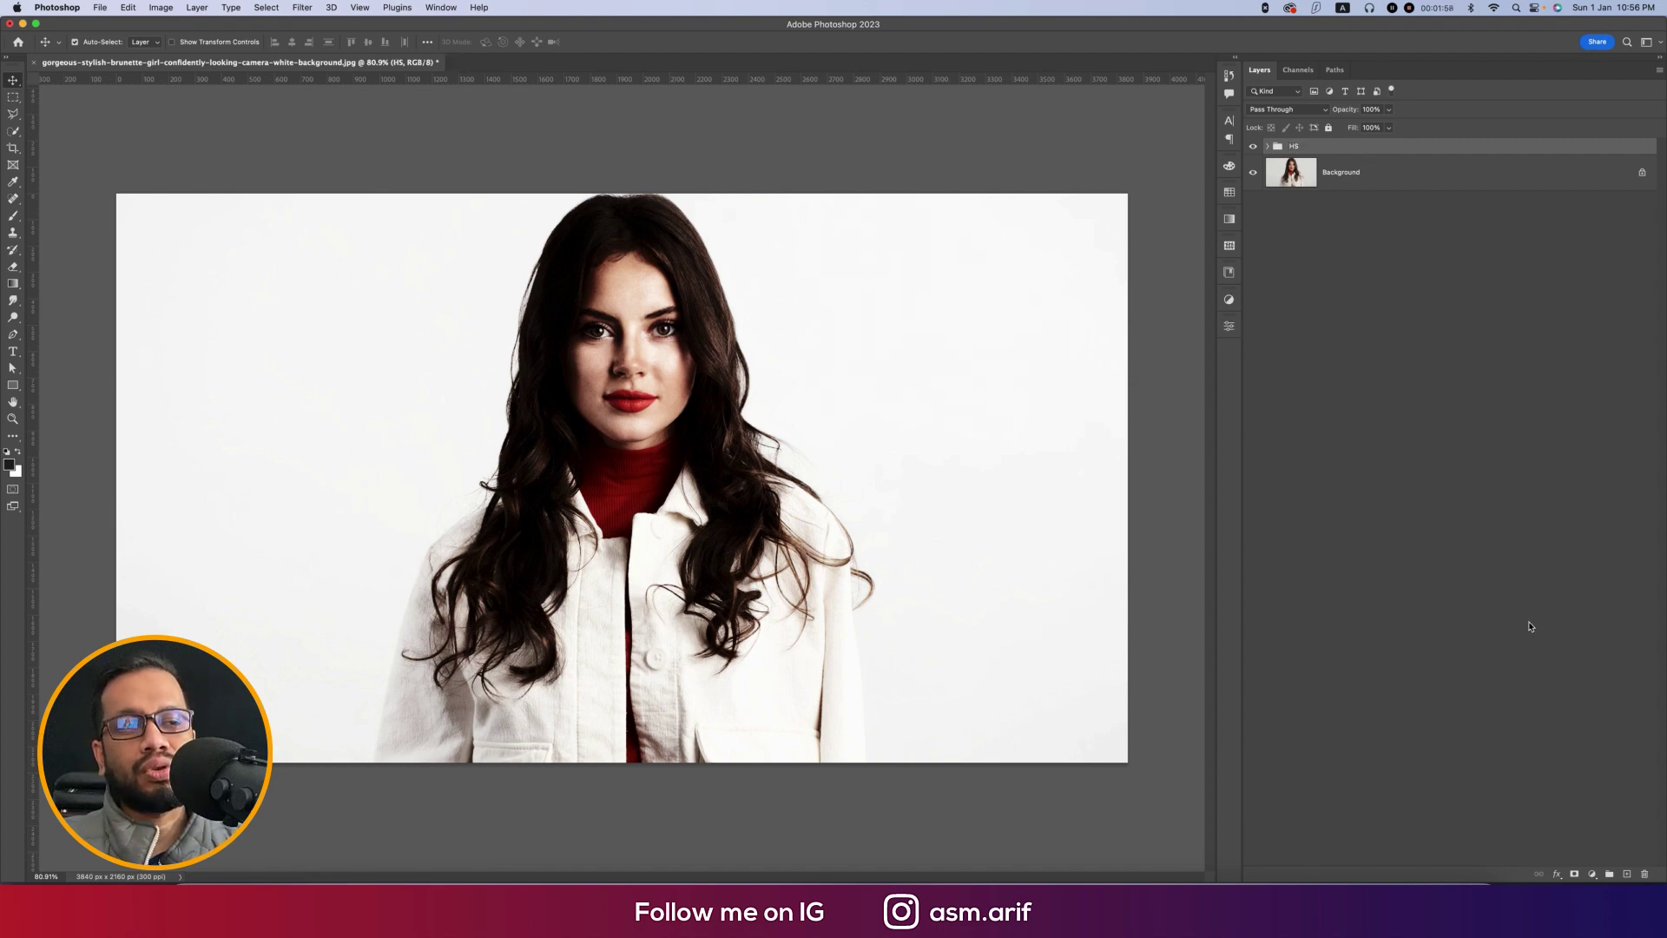
# Add a mask to the HS group filled via Apply Image of the merged image.
pyautogui.click(1575, 875)
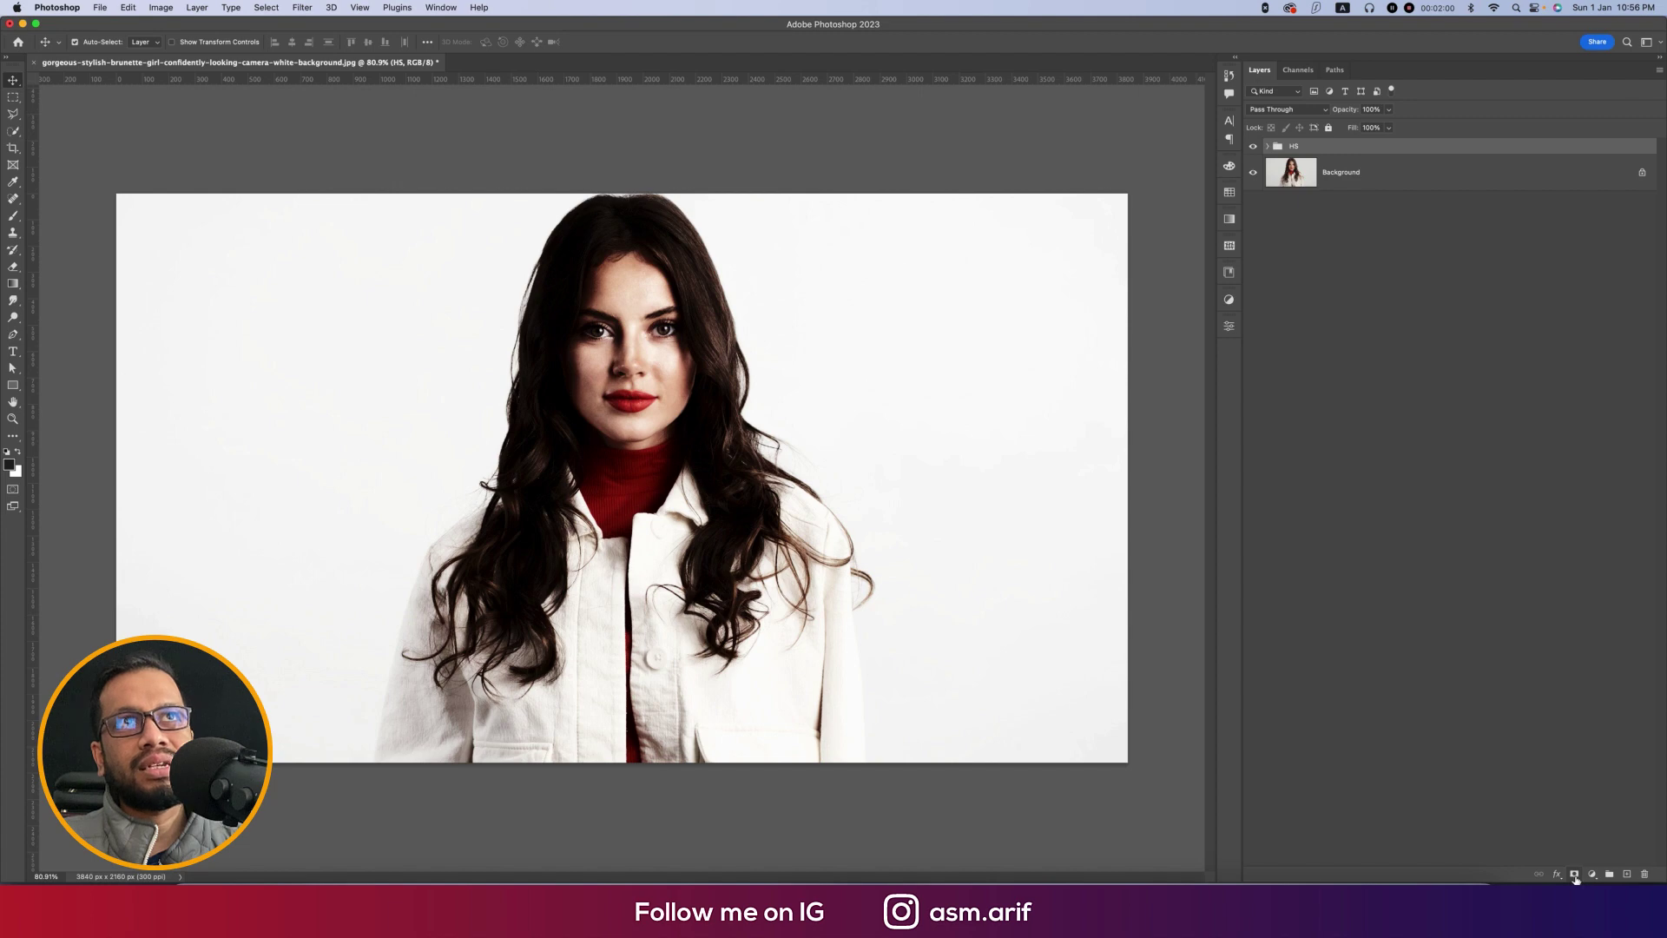
pyautogui.click(160, 8)
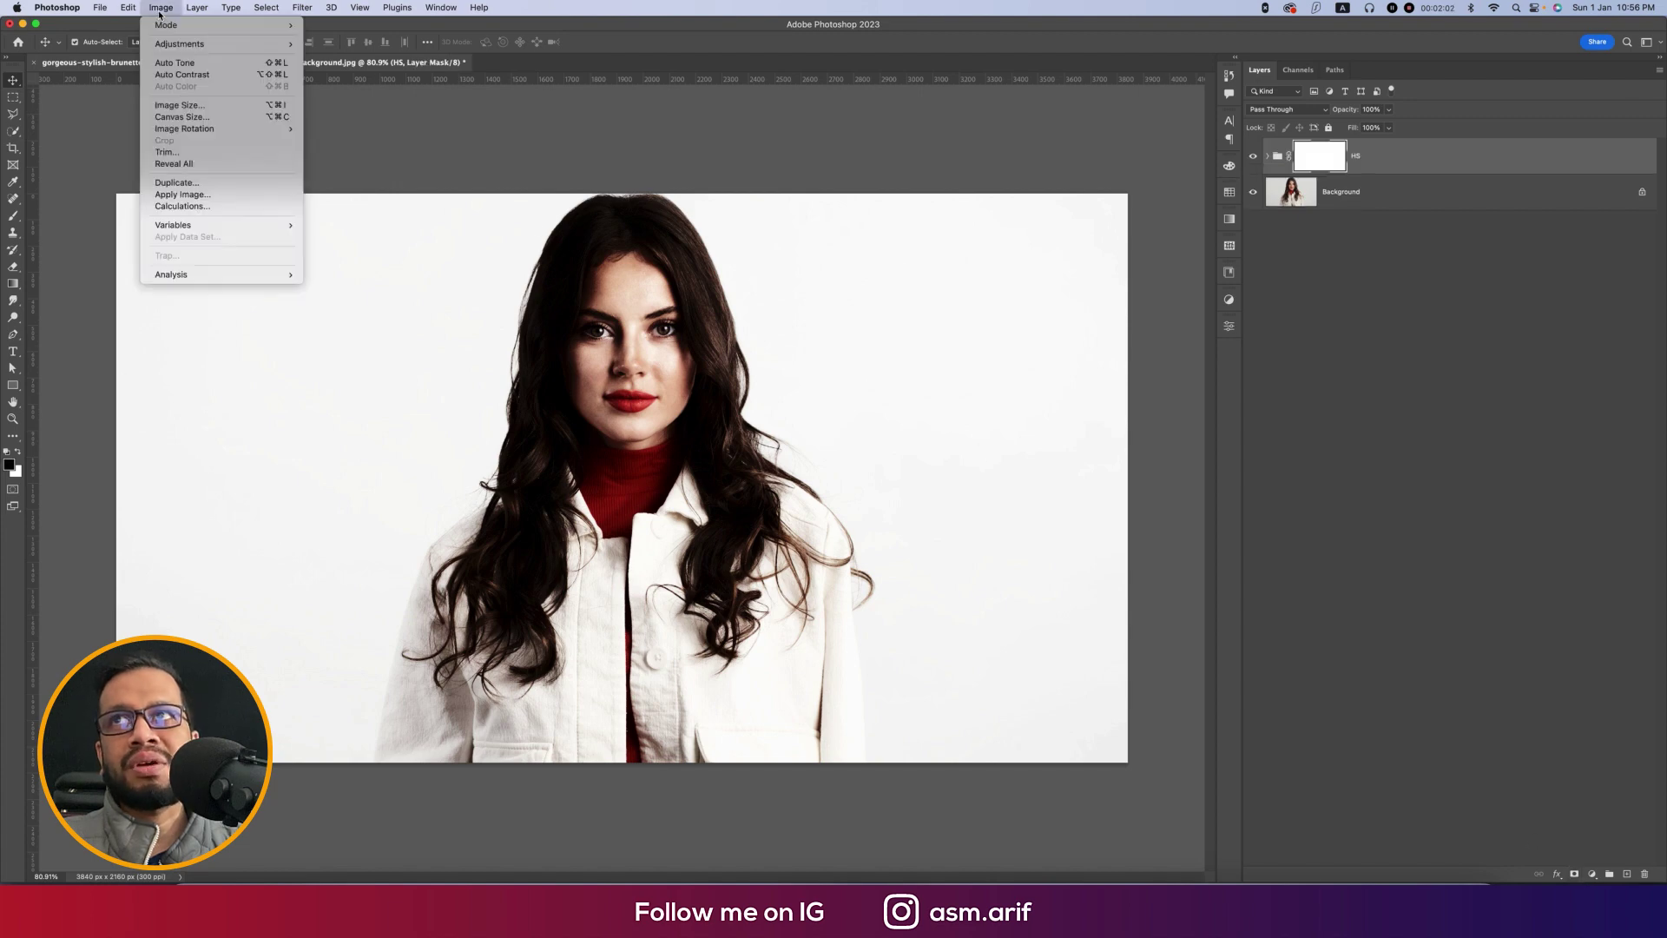
pyautogui.click(182, 195)
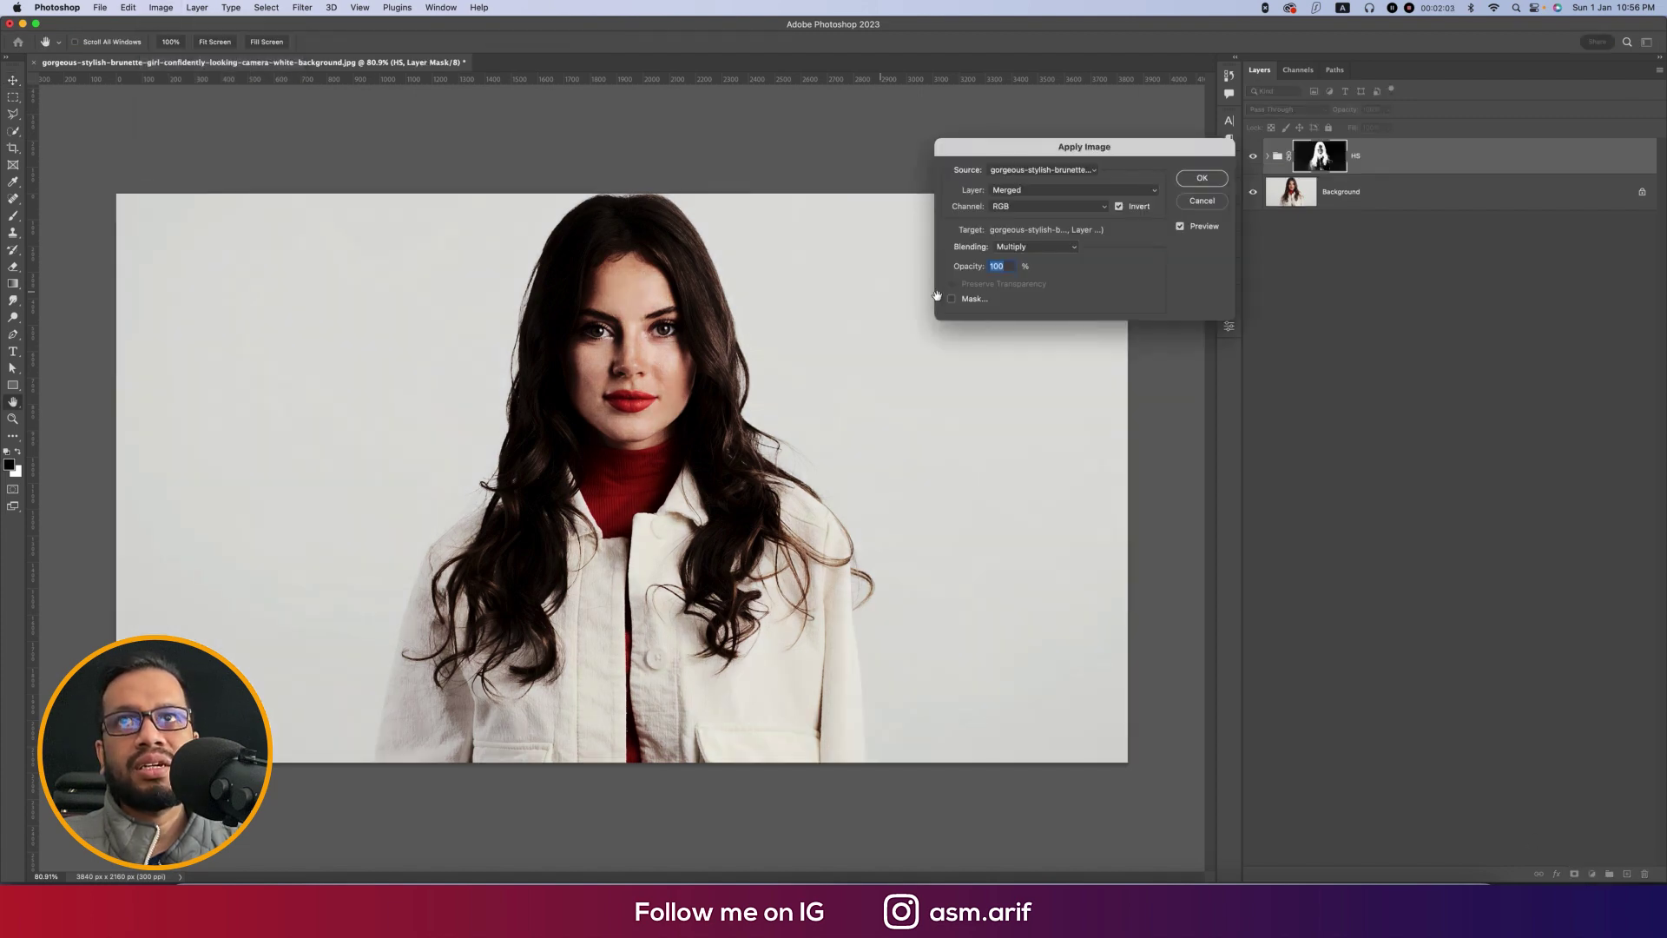
pyautogui.click(1121, 207)
pyautogui.click(1202, 178)
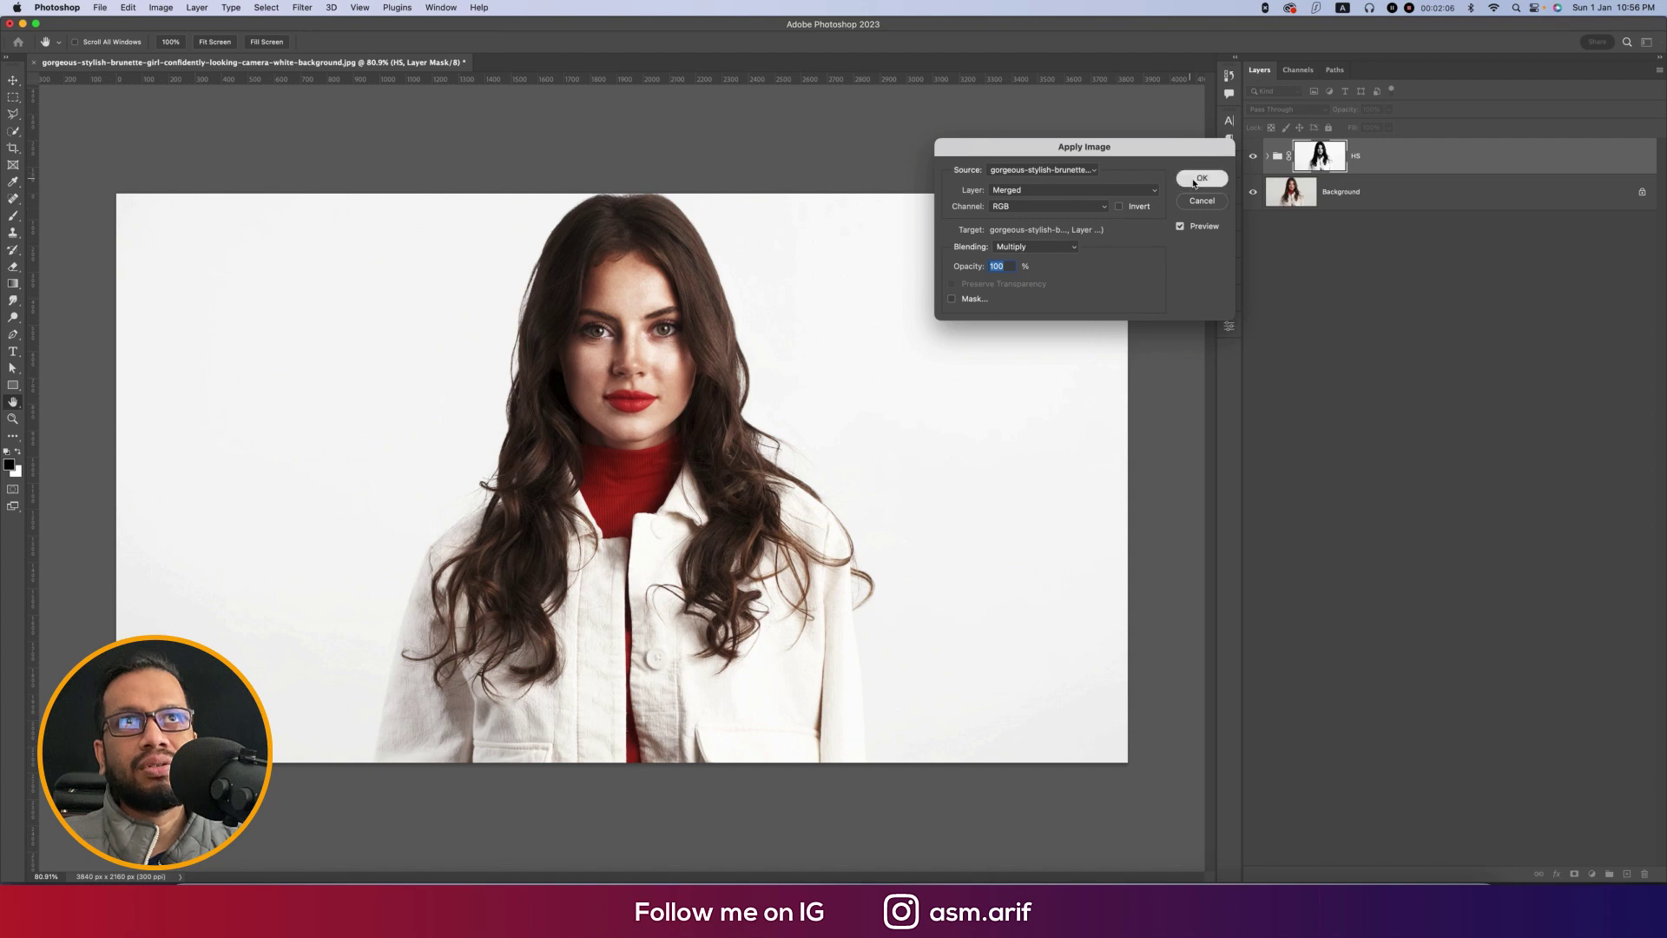
# Compare the HS group on and off, then duplicate the Background layer.
pyautogui.click(1252, 162)
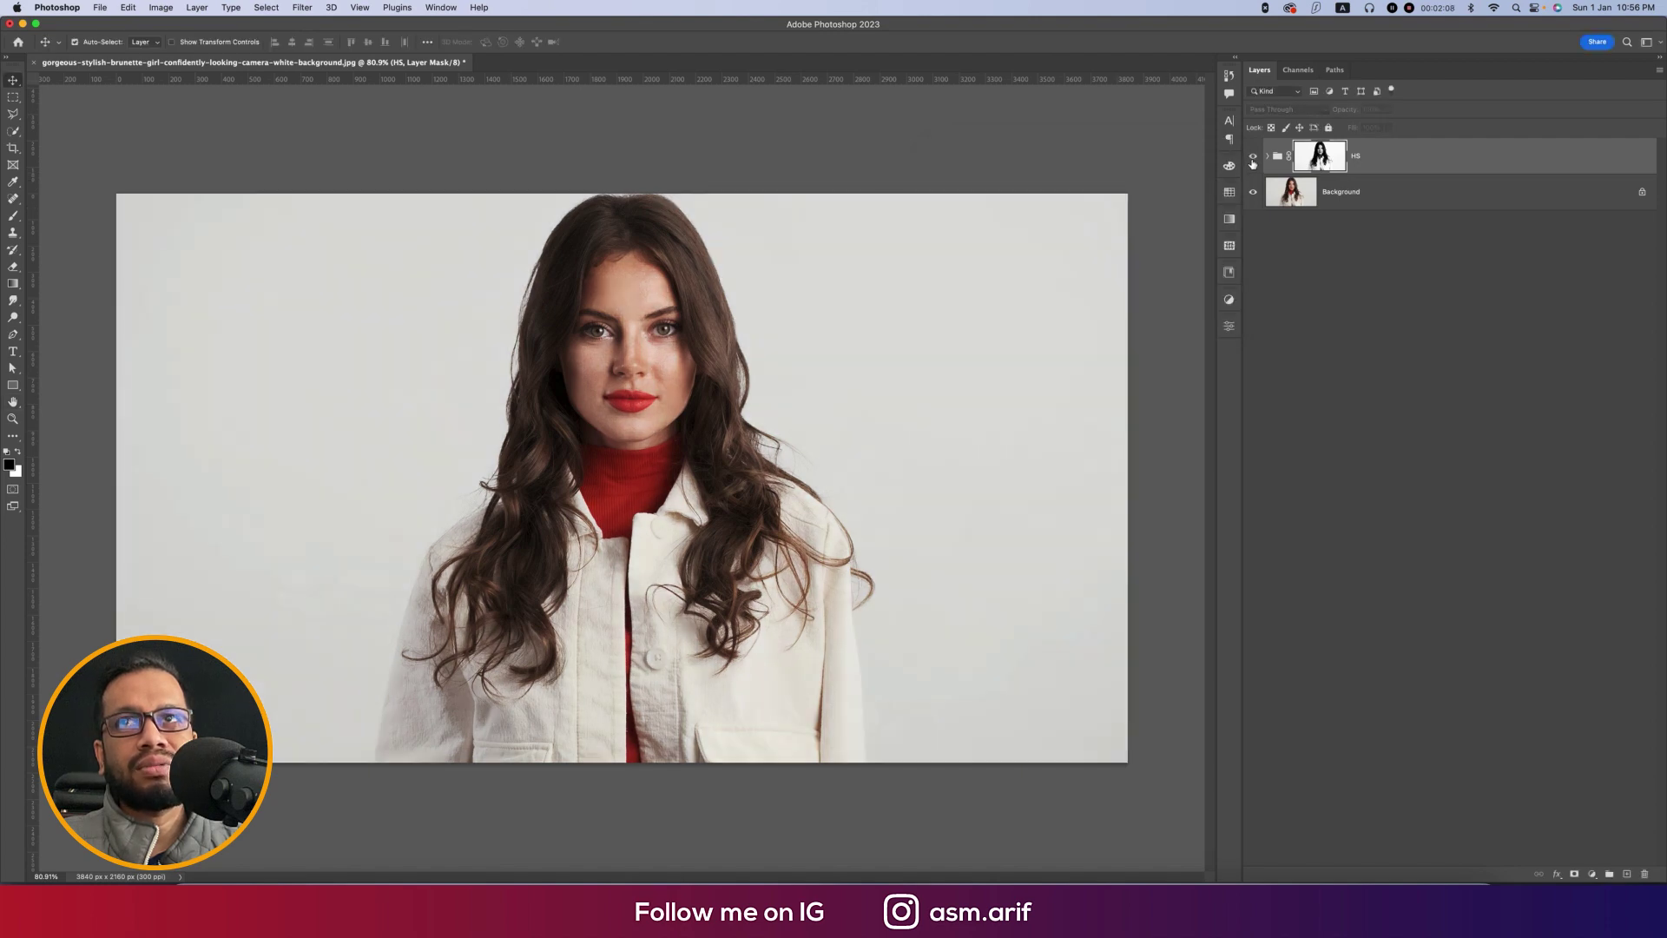
pyautogui.click(1252, 161)
pyautogui.click(1338, 202)
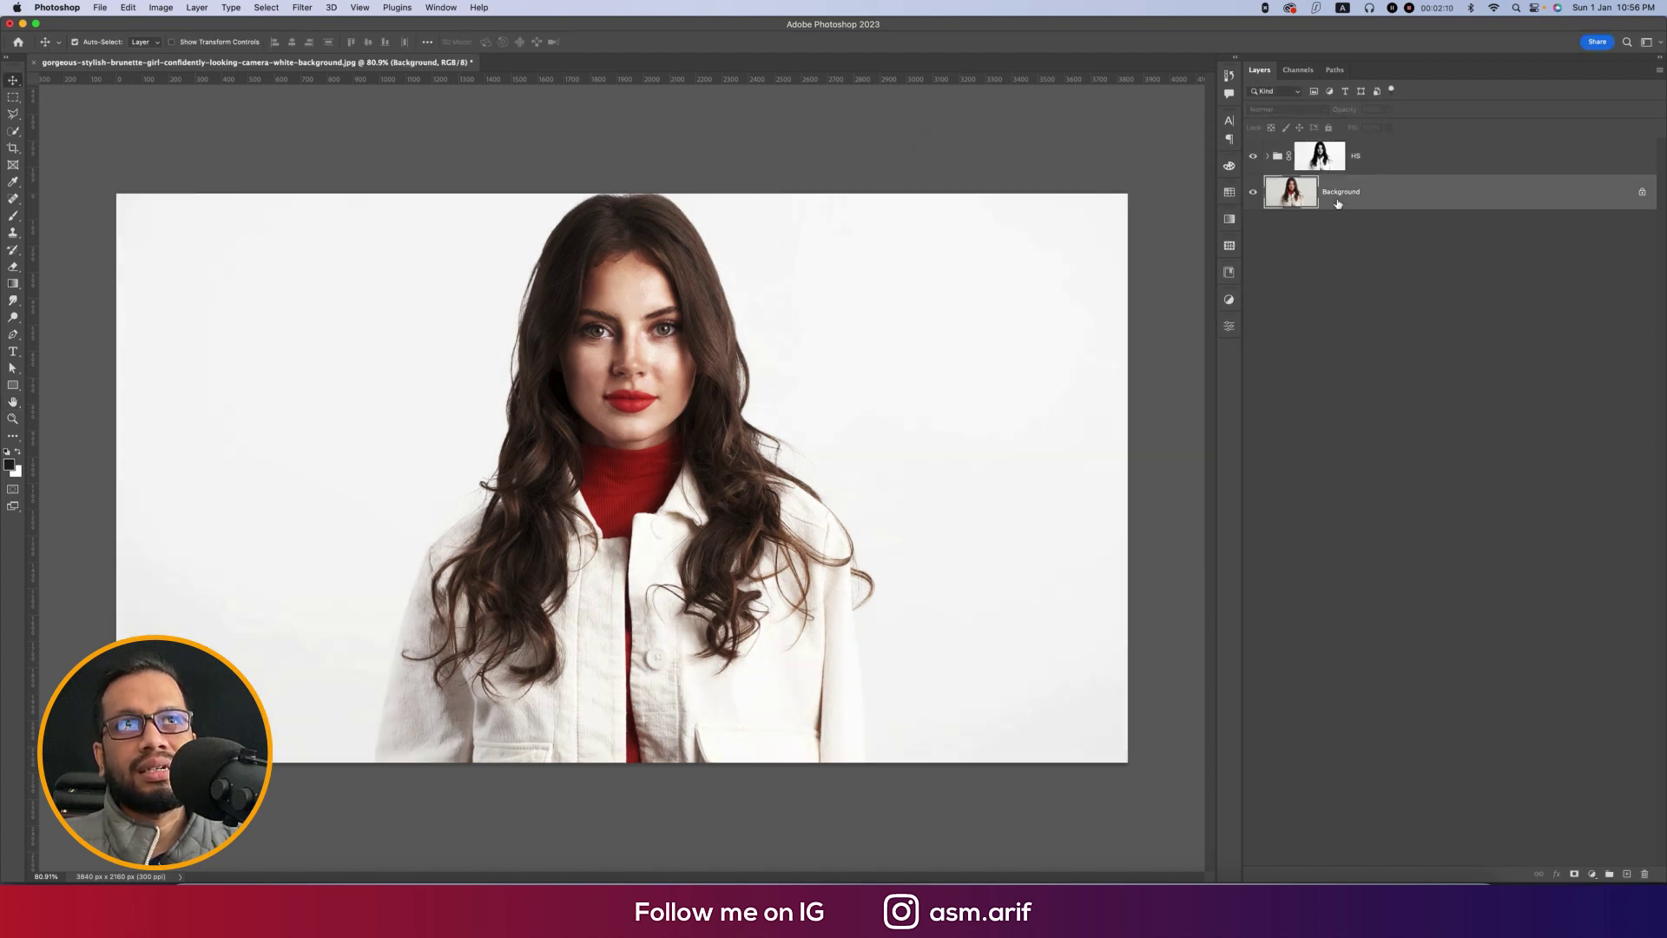
pyautogui.press('super+j')
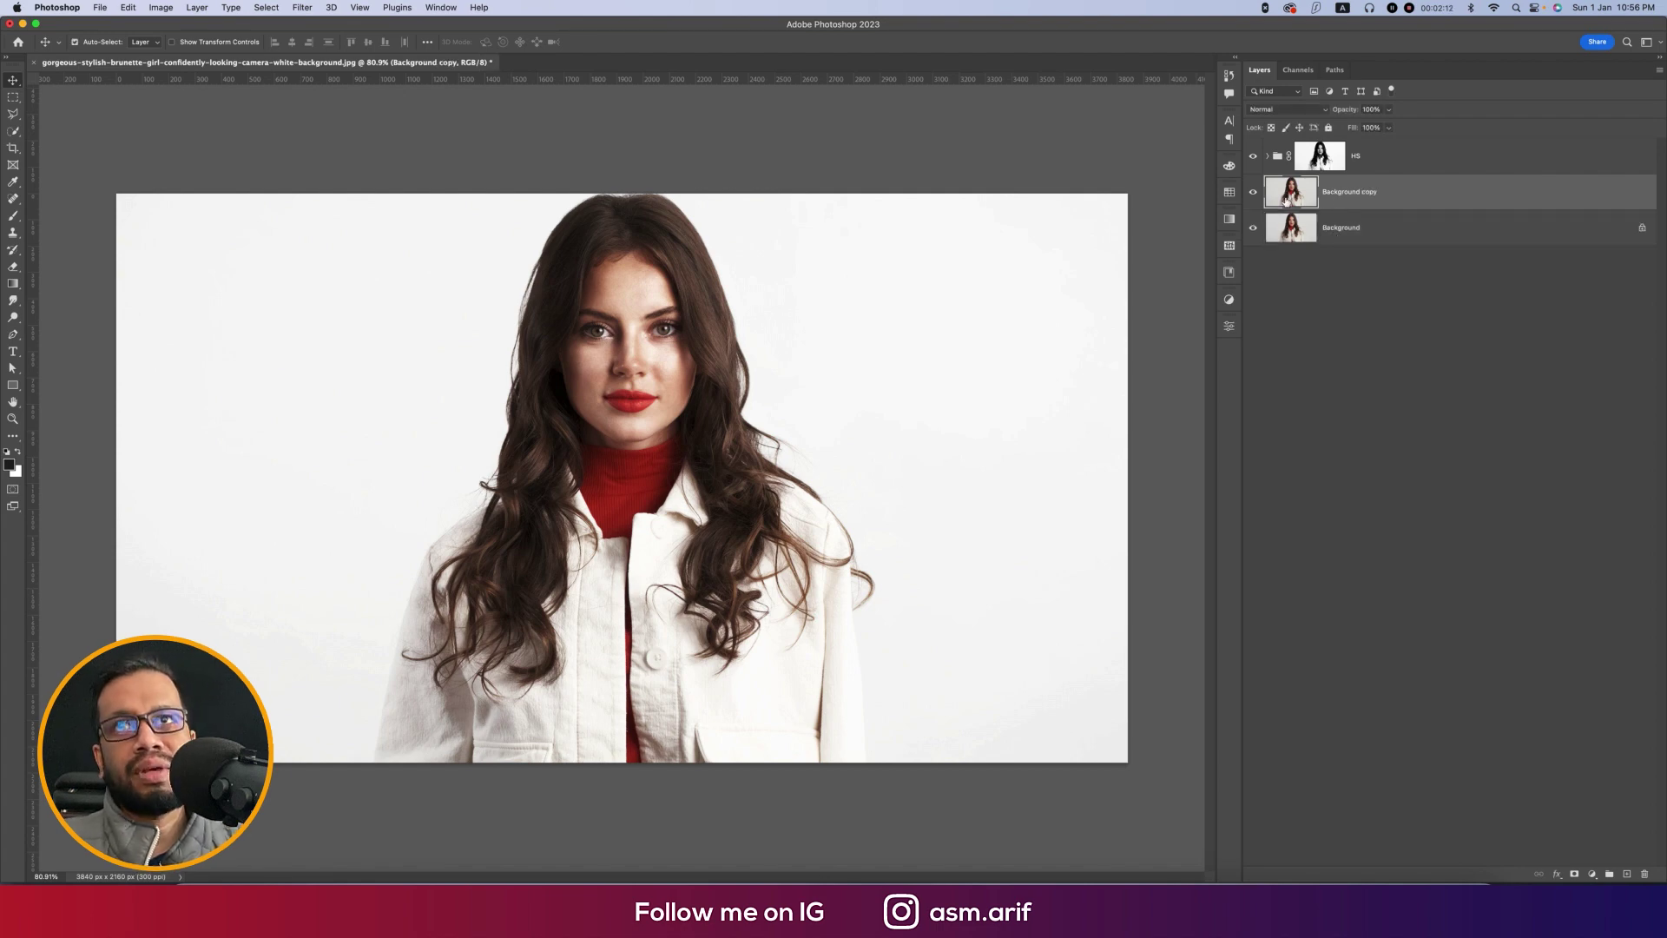
# Convert the Background copy layer into a Smart Object and fit the image to the window.
pyautogui.scroll(5, 744, 335)
pyautogui.moveTo(539, 371); pyautogui.dragTo(789, 360)
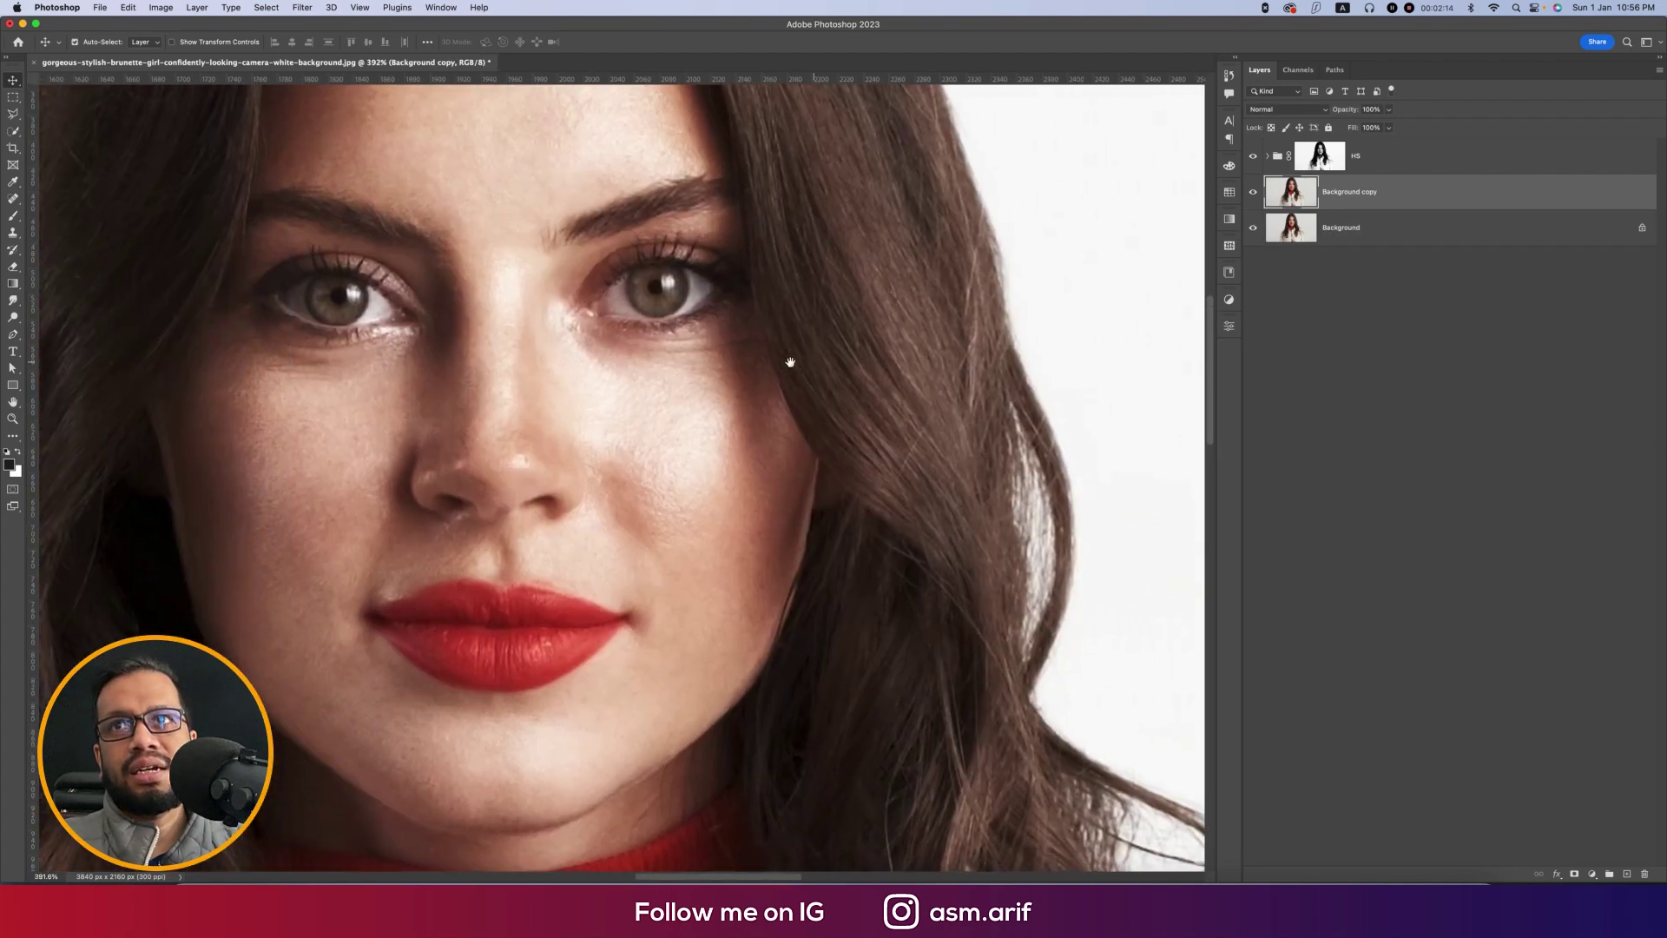
pyautogui.moveTo(1394, 186)
pyautogui.mouseDown()
pyautogui.moveTo(1393, 144)
pyautogui.moveTo(1381, 186)
pyautogui.mouseUp()
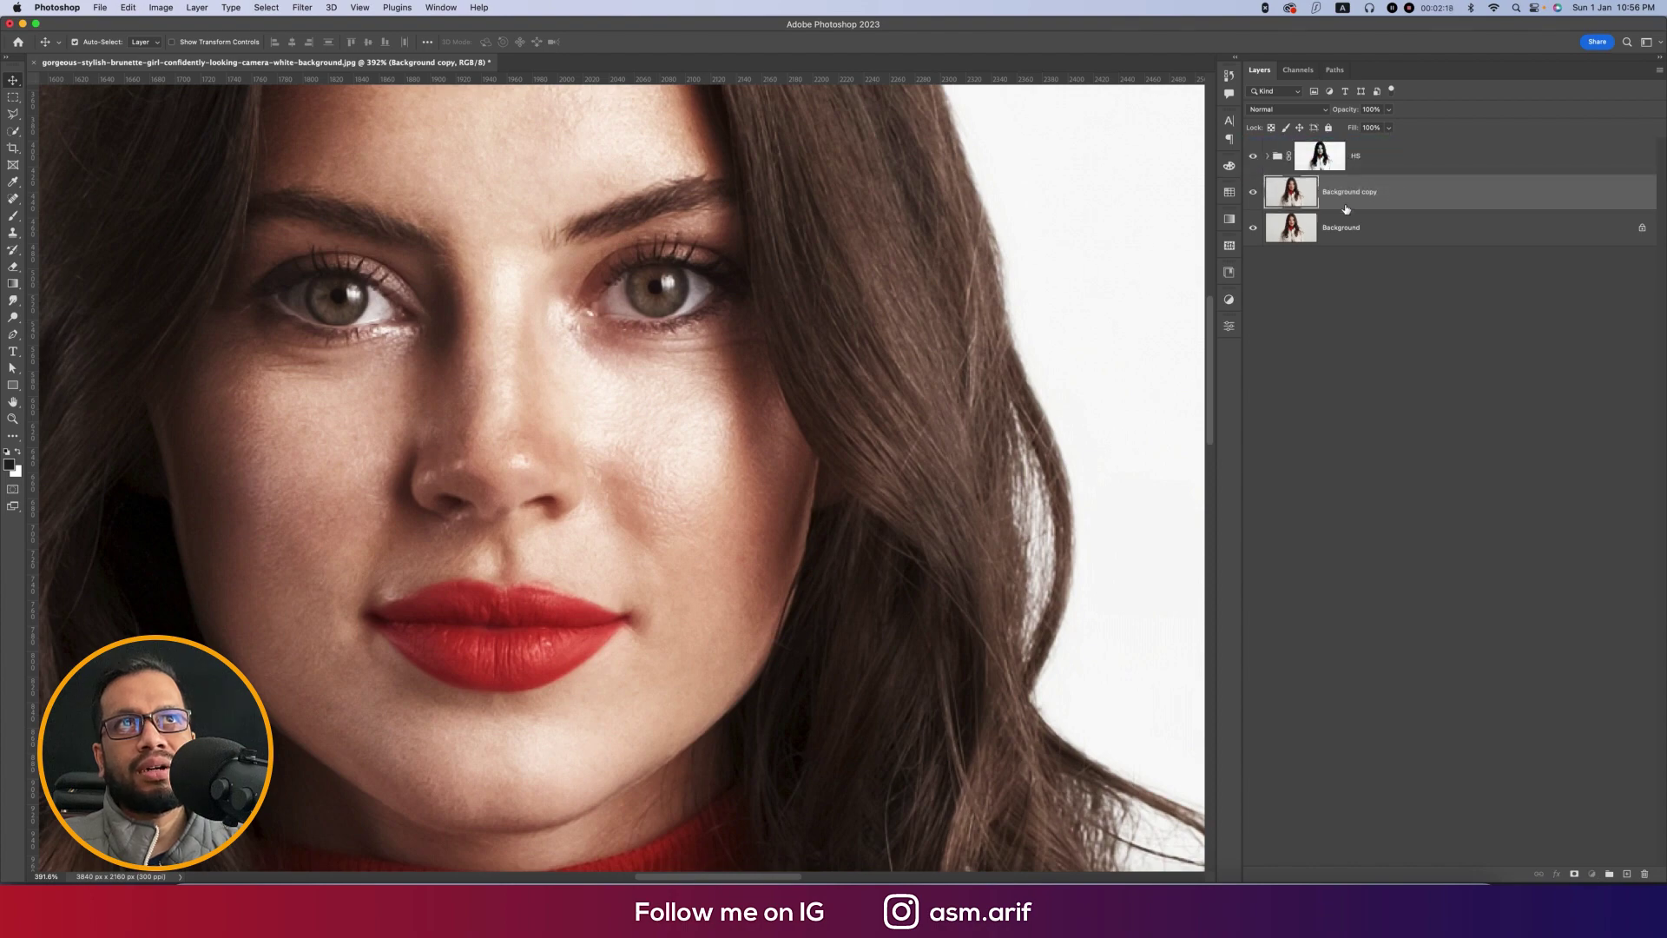
pyautogui.scroll(-5, 978, 305)
pyautogui.scroll(2, 978, 305)
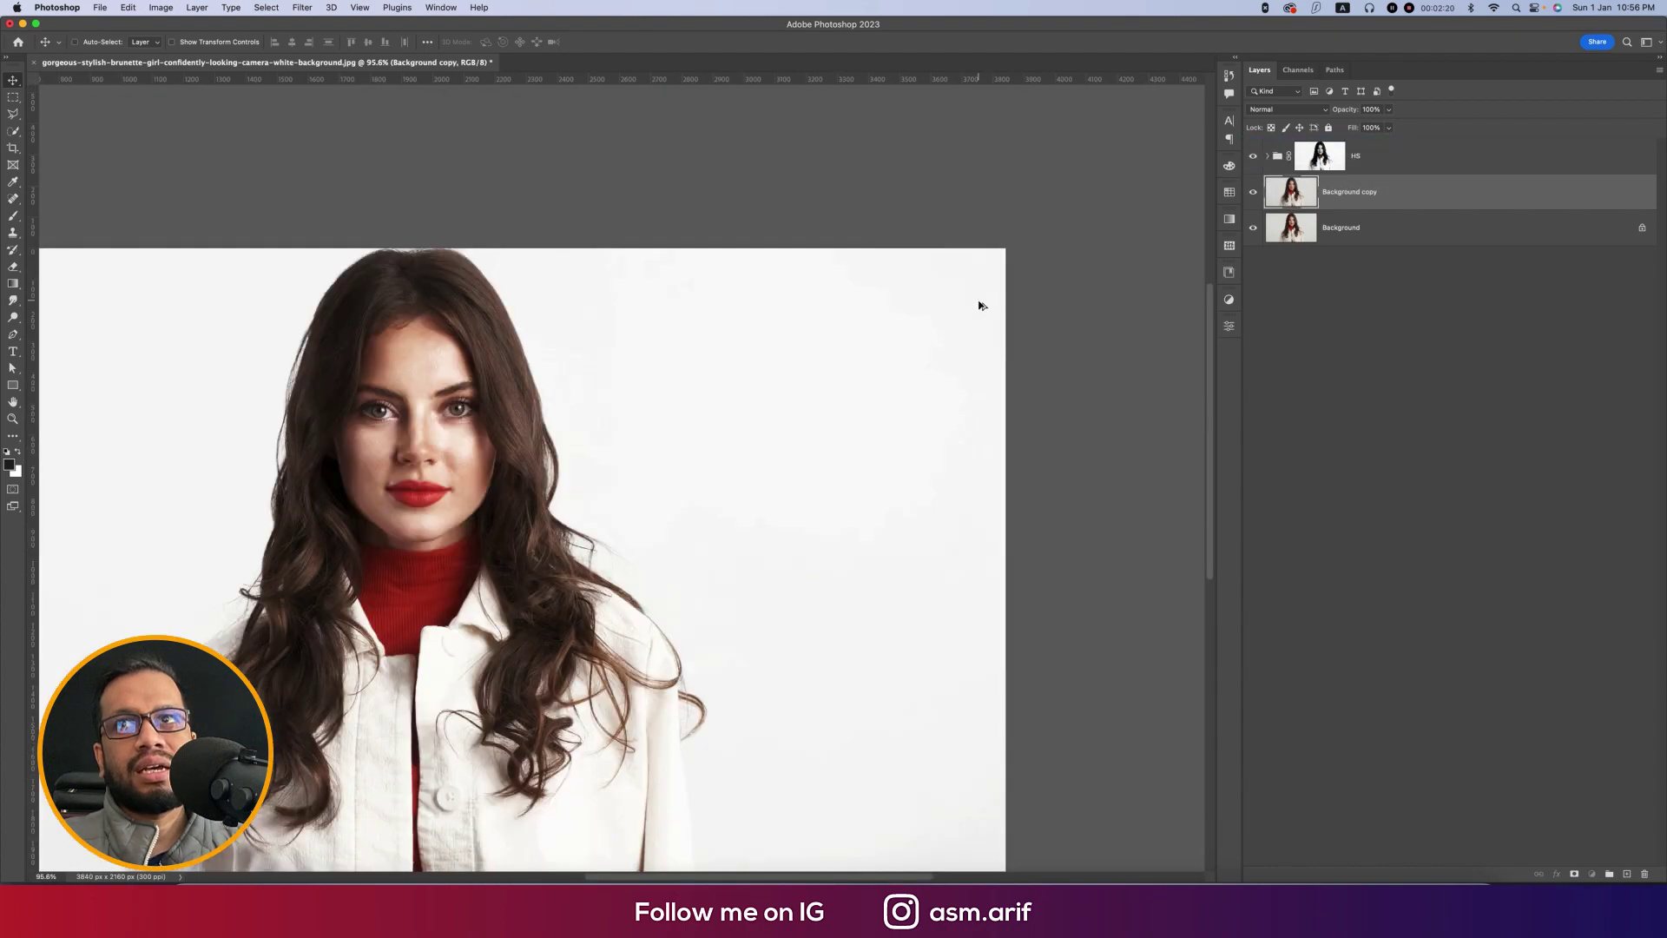
pyautogui.rightClick(1364, 201)
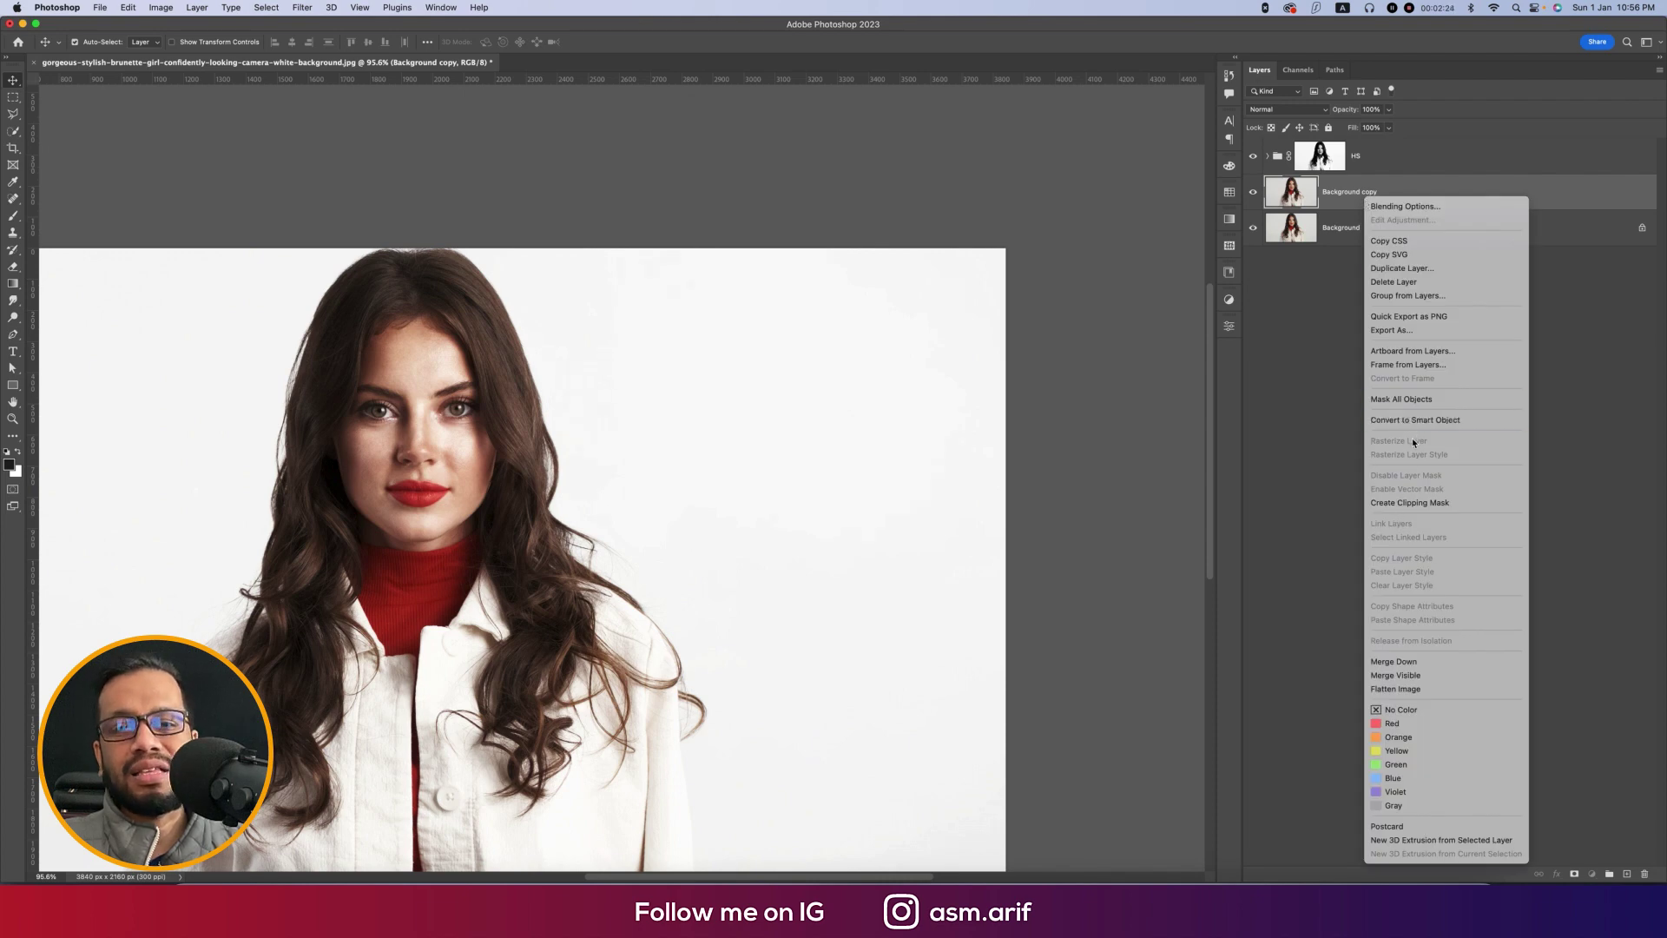
pyautogui.click(1413, 421)
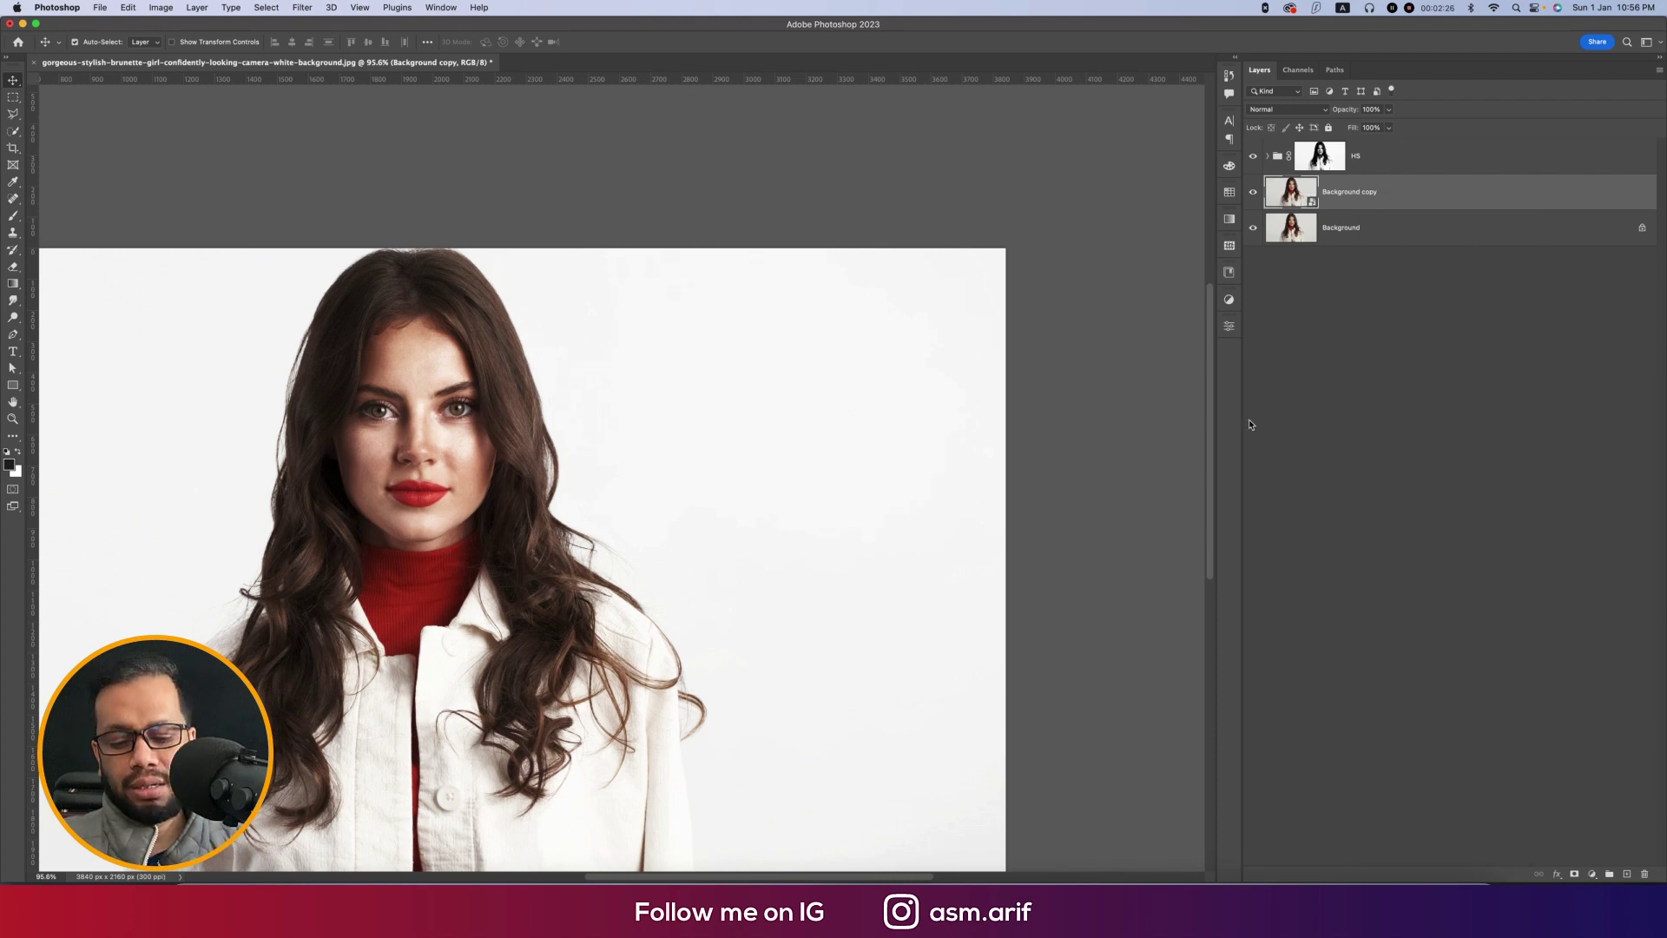
pyautogui.press('super+0')
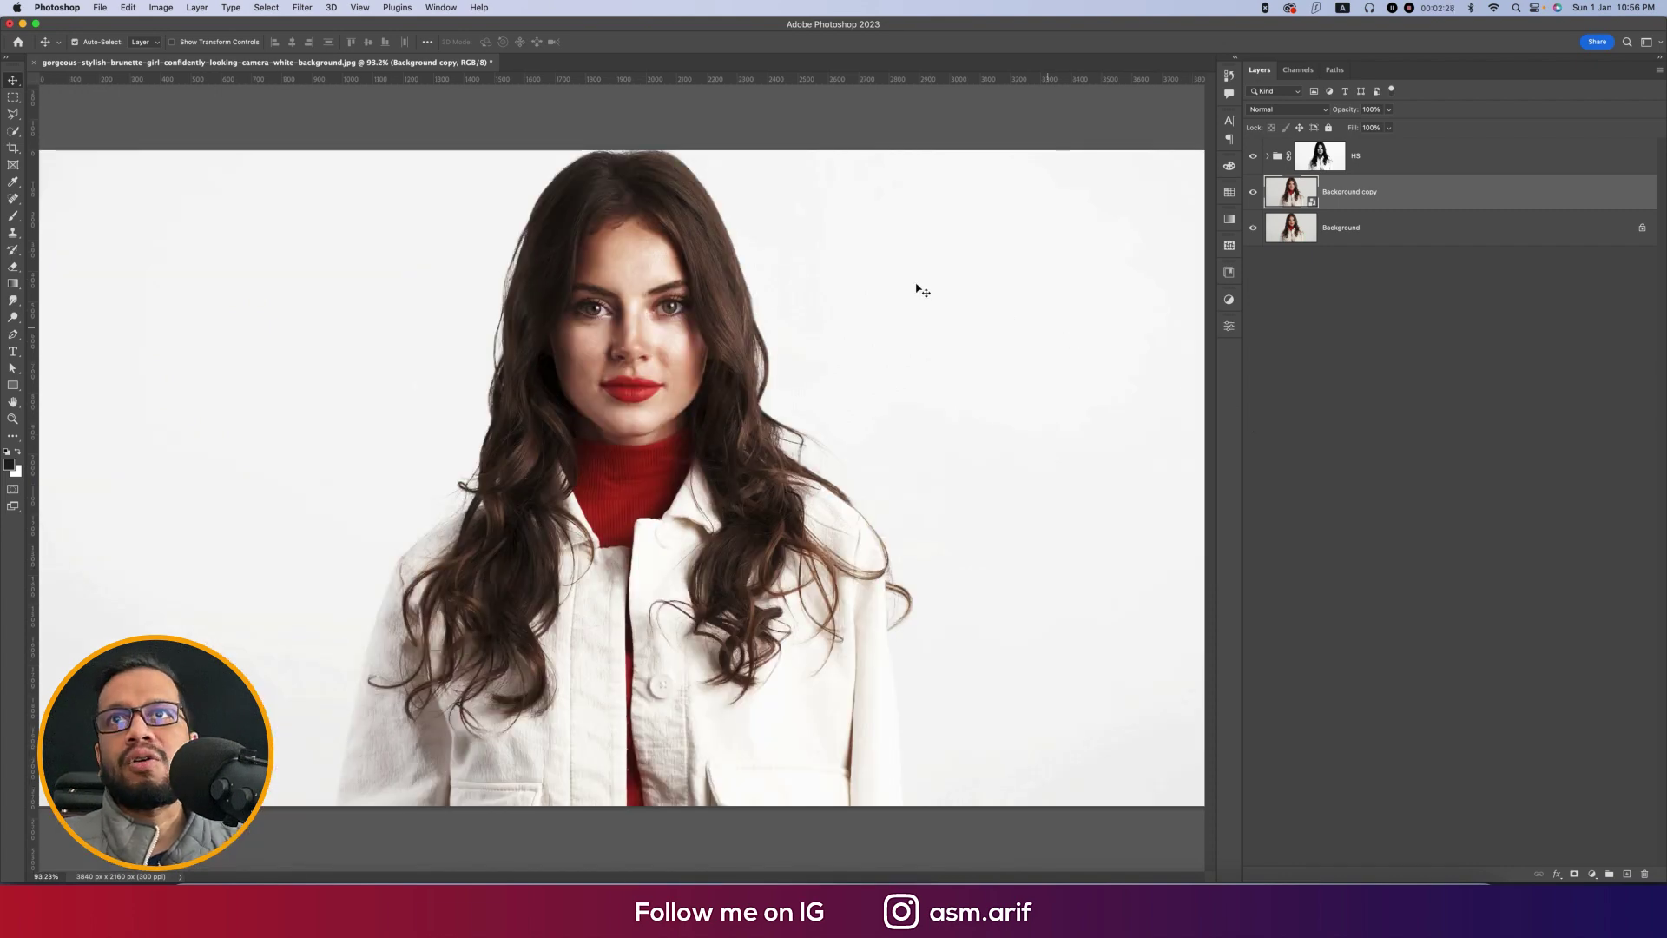
# Open the Camera Raw filter on the smart object with the Basic panel expanded.
pyautogui.click(302, 8)
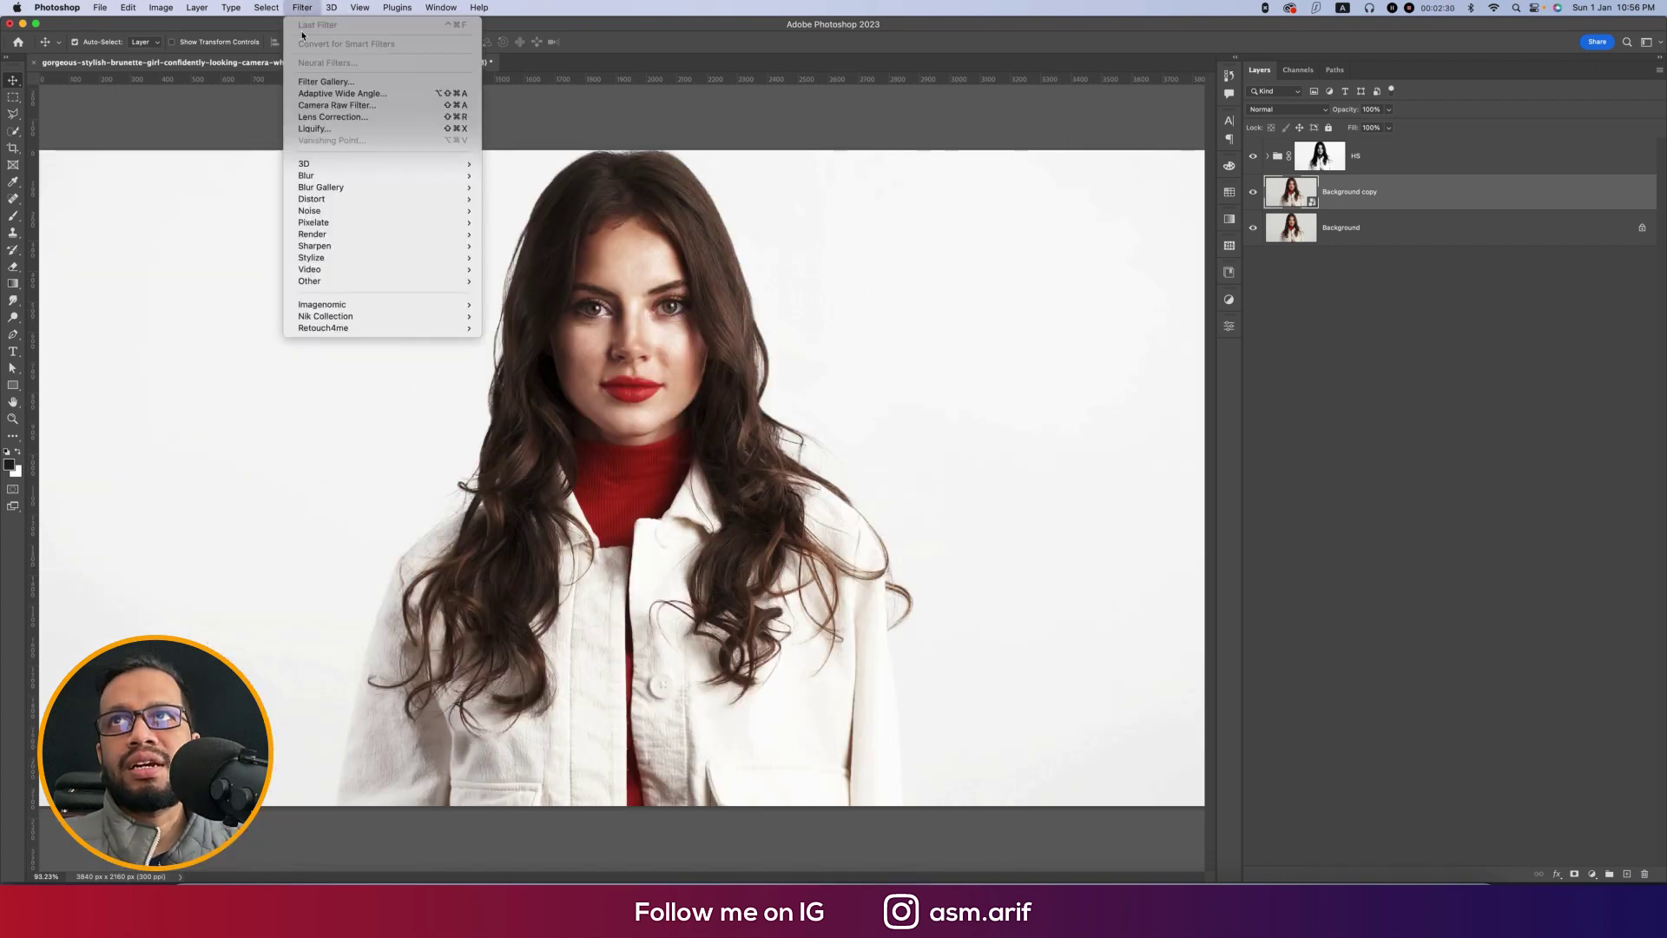
pyautogui.click(347, 110)
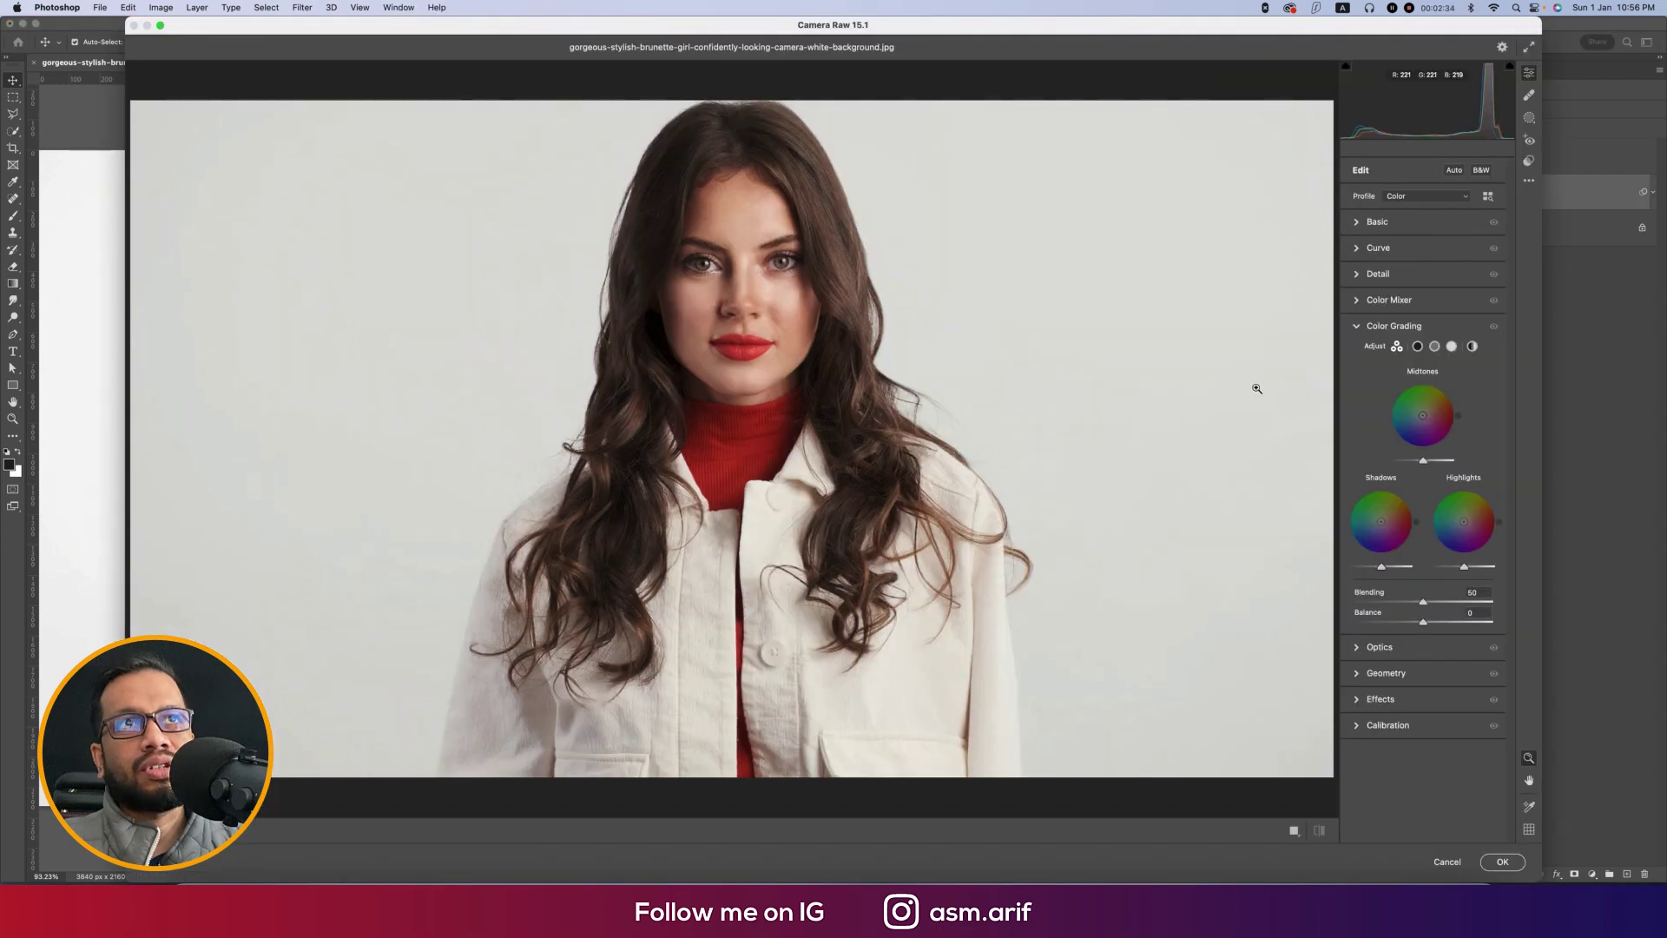
pyautogui.click(1376, 222)
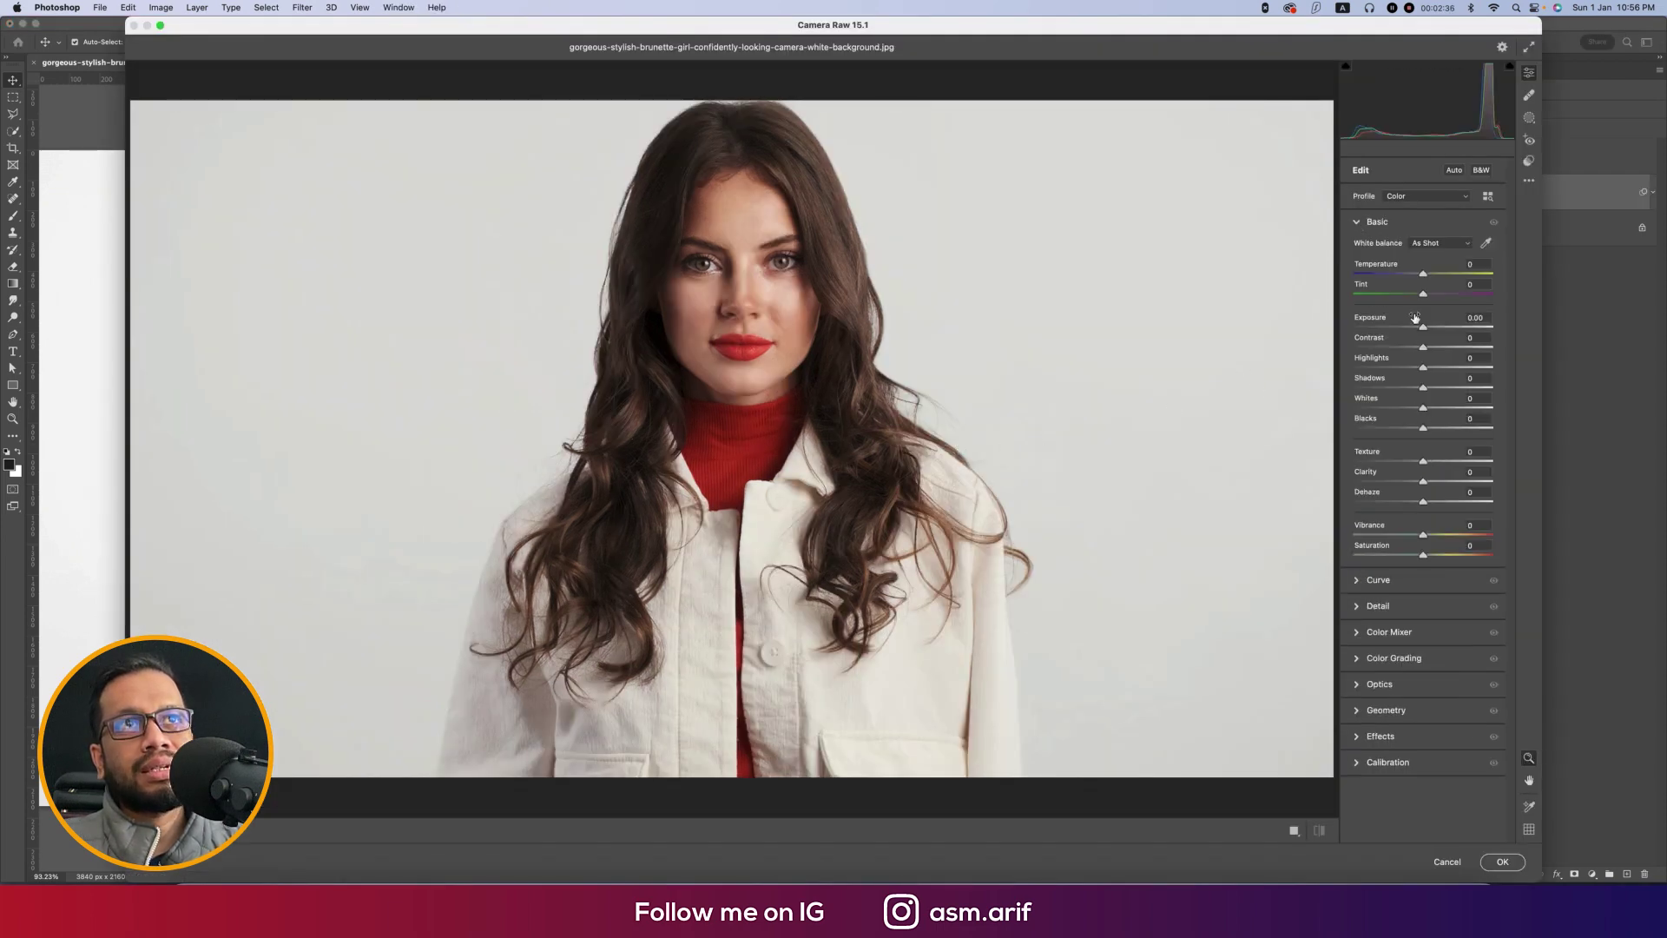
# Raise Texture to +28 and Dehaze to +7, lift Shadows to +9, lower Vibrance to -27.
pyautogui.moveTo(1424, 461); pyautogui.dragTo(1439, 461)
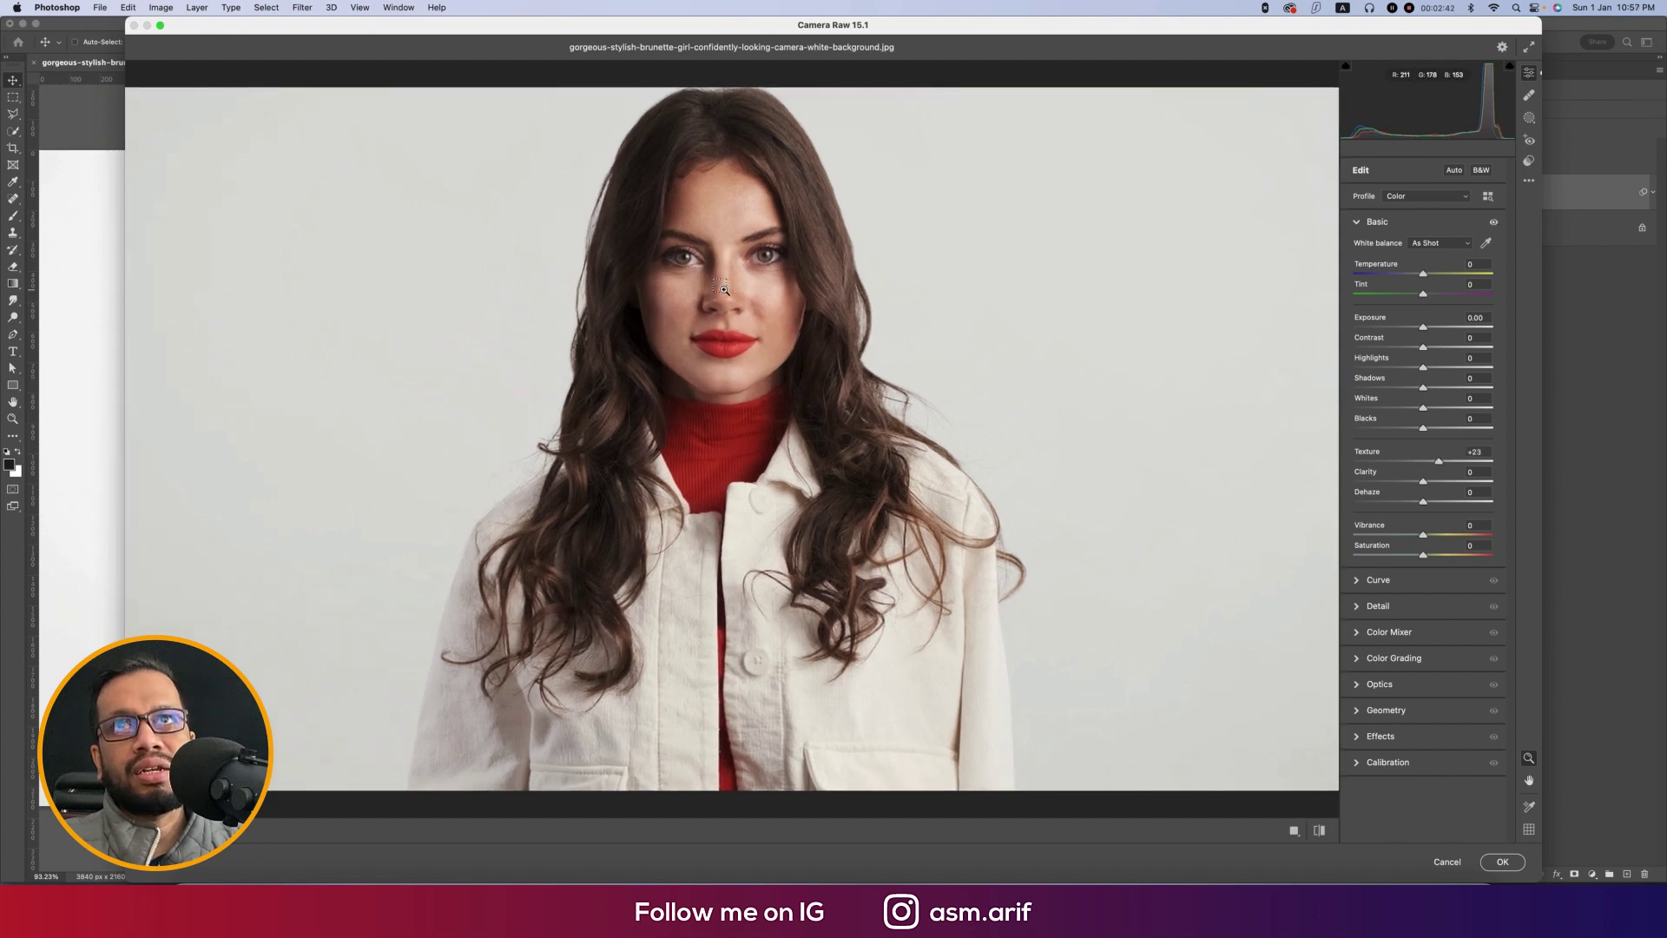
pyautogui.moveTo(727, 288); pyautogui.dragTo(773, 338)
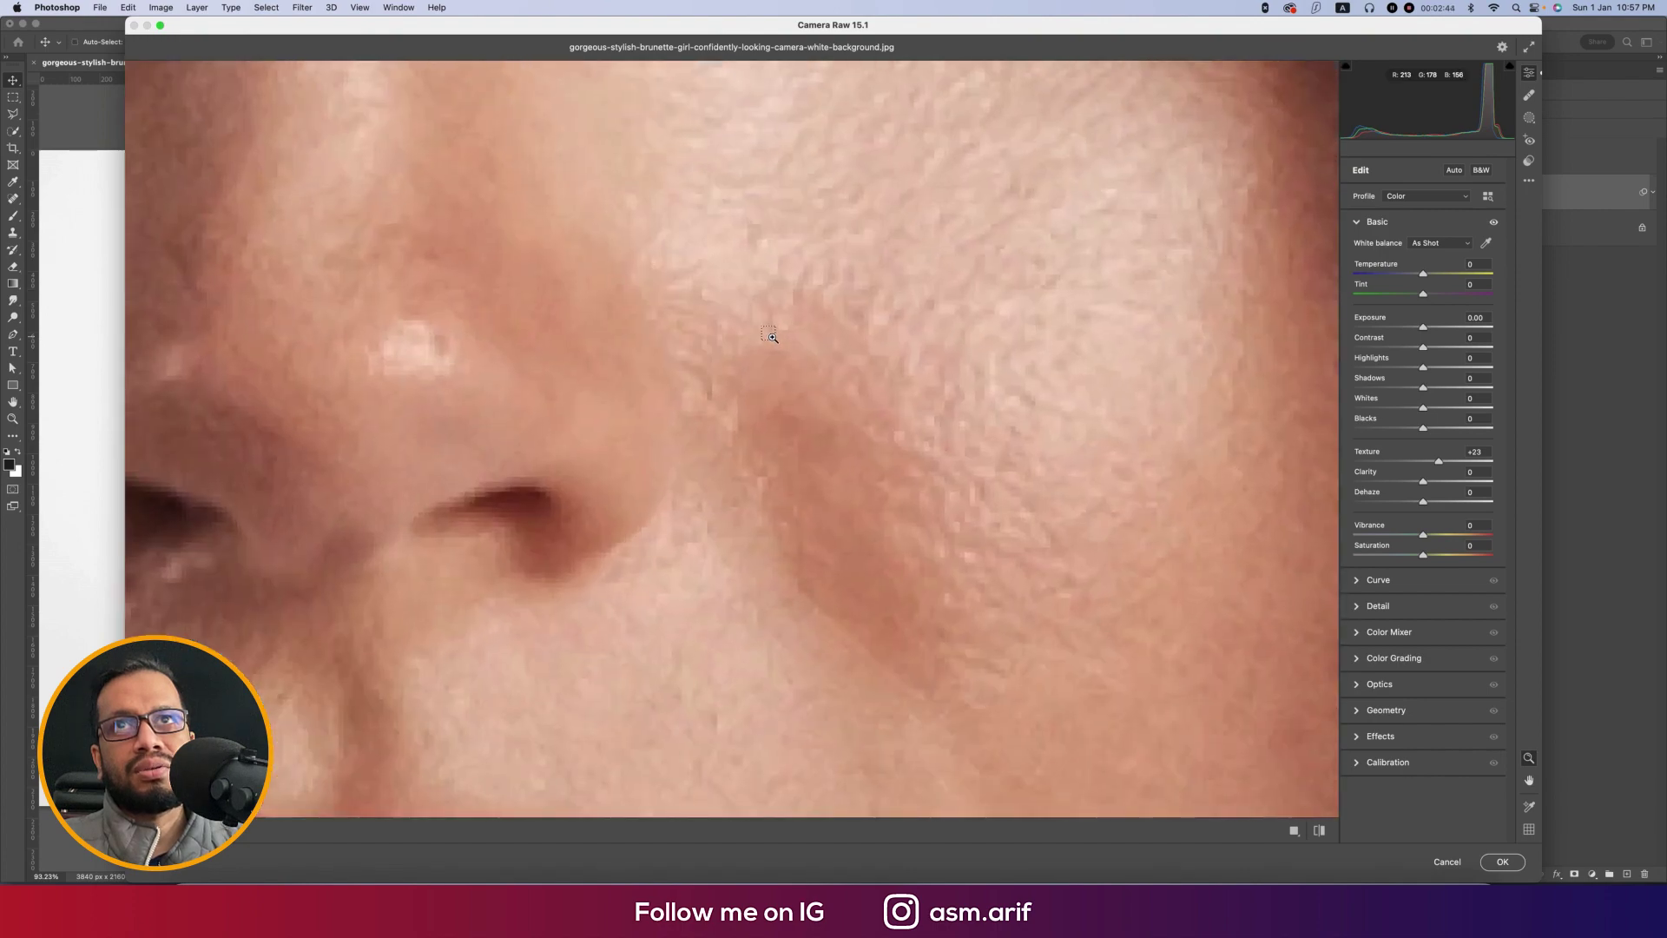
pyautogui.press('super+0')
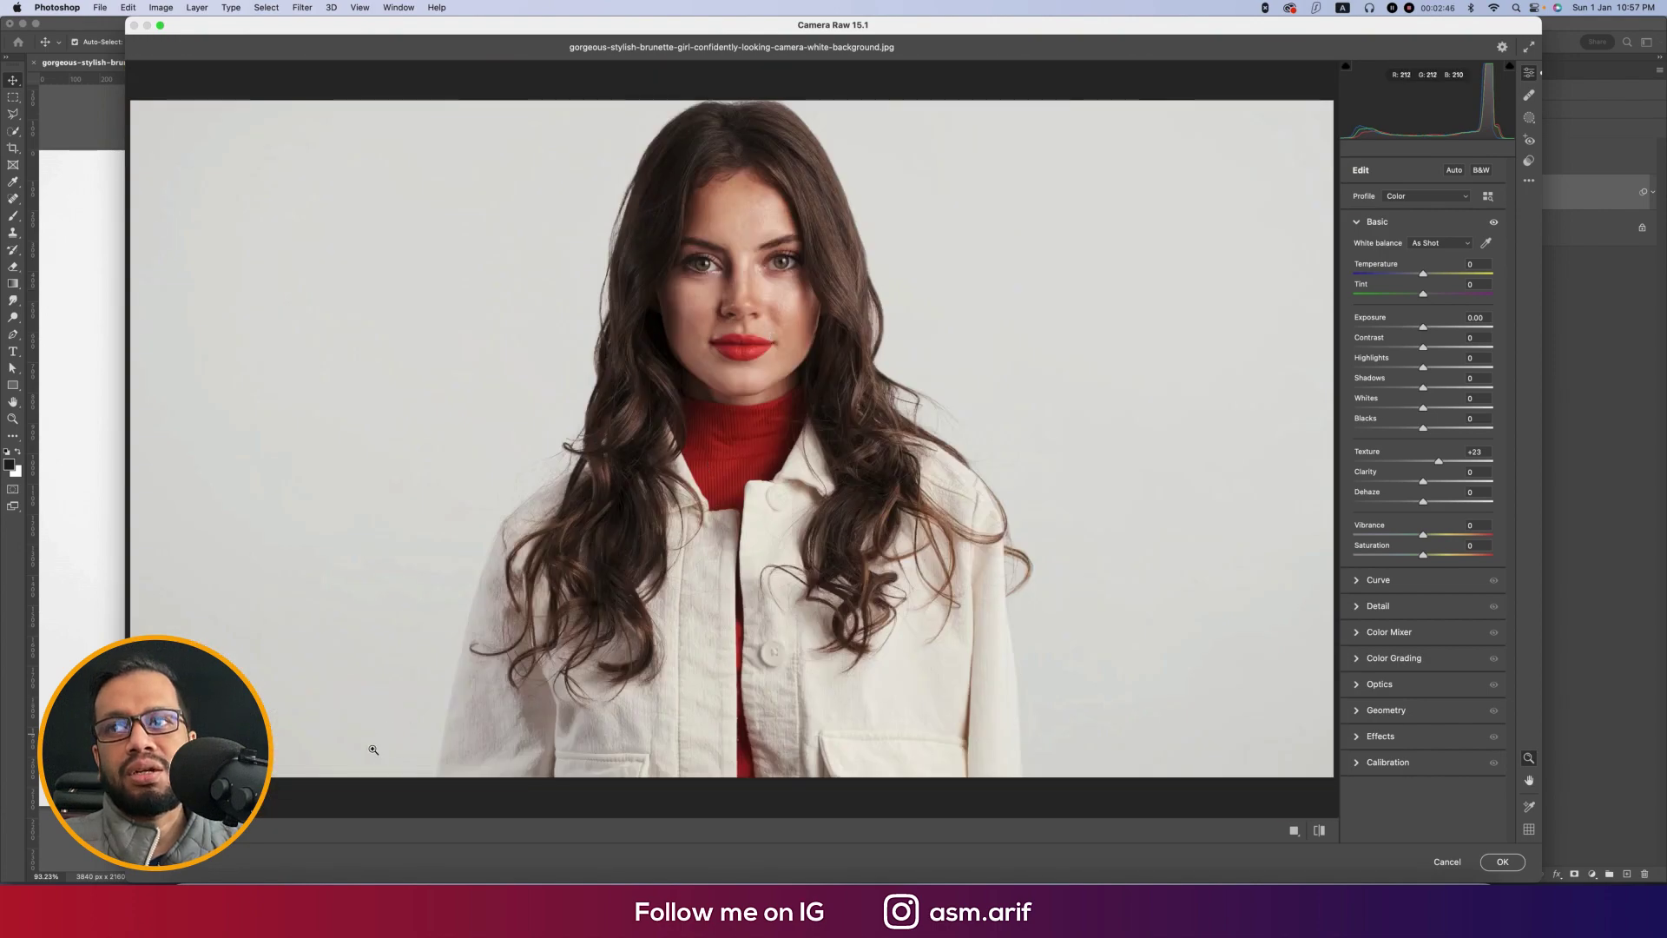
pyautogui.moveTo(729, 426); pyautogui.dragTo(1033, 511)
pyautogui.press('h')
pyautogui.moveTo(1440, 466); pyautogui.dragTo(1412, 487)
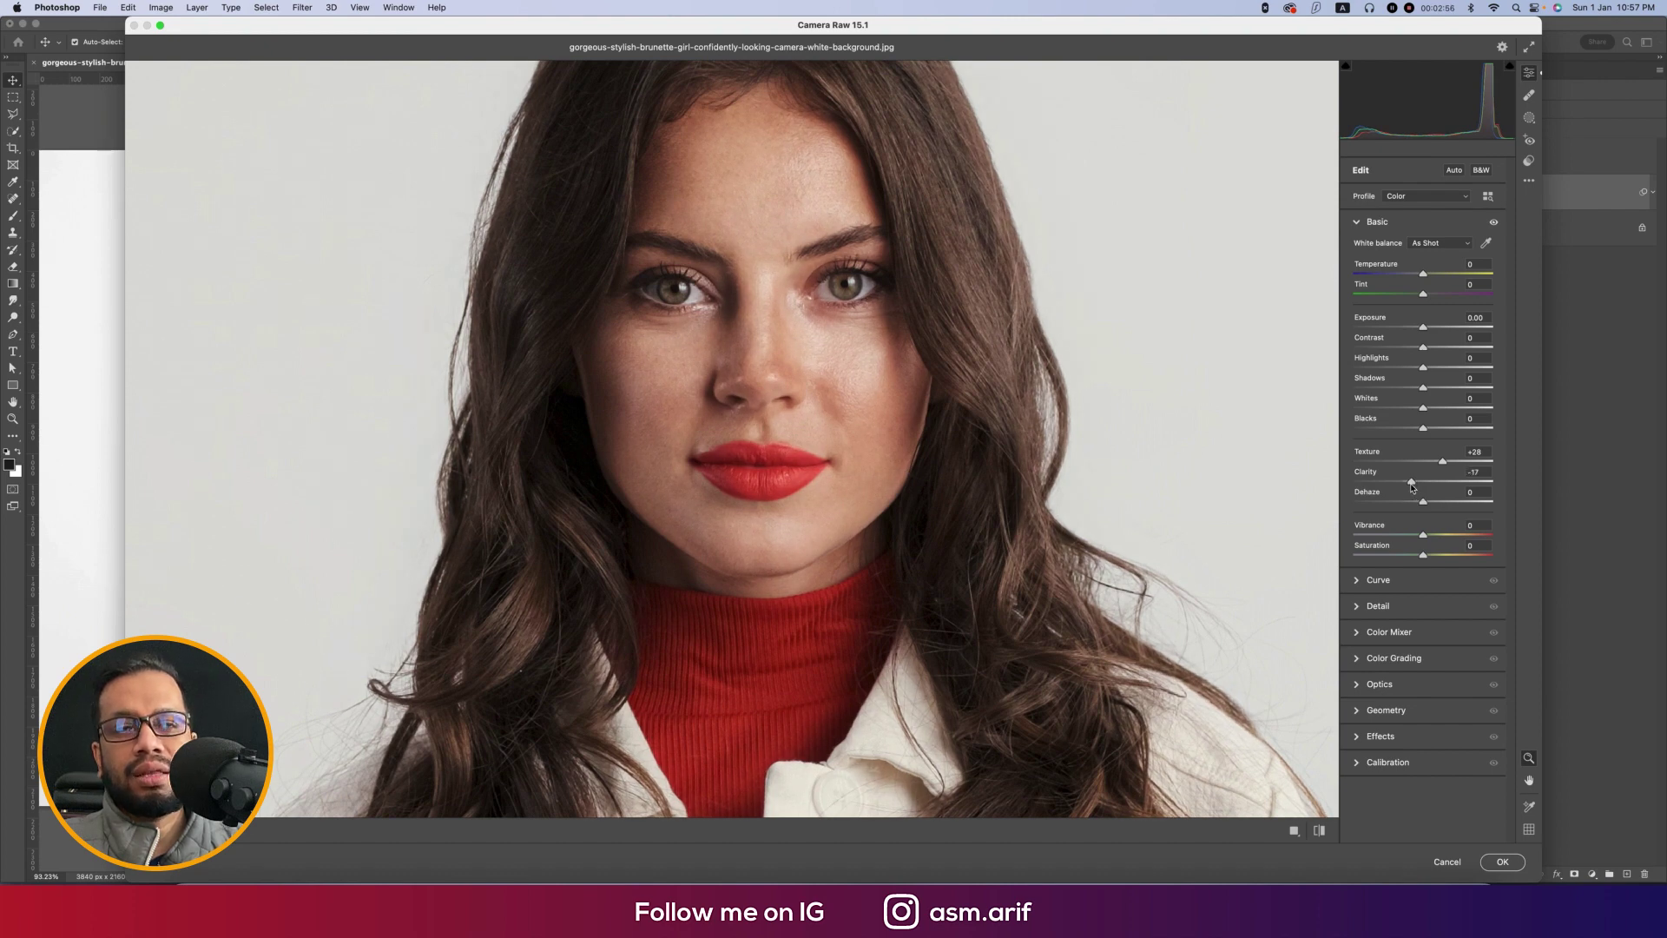
pyautogui.moveTo(1427, 508); pyautogui.dragTo(1432, 508)
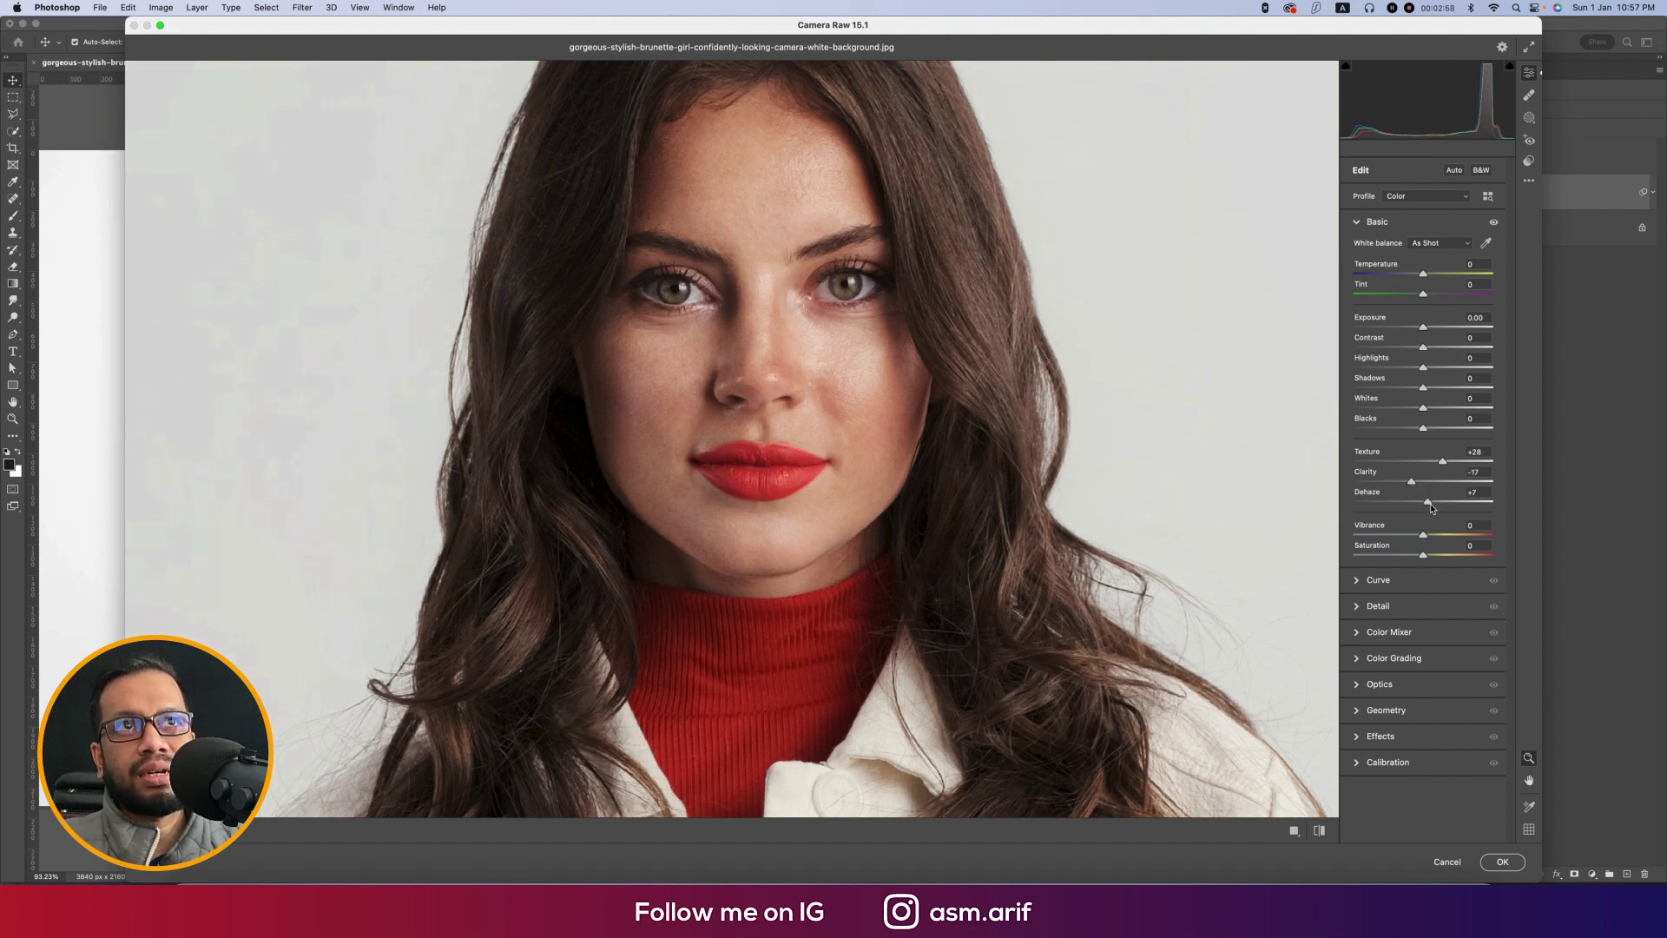
pyautogui.moveTo(1425, 389); pyautogui.dragTo(1437, 348)
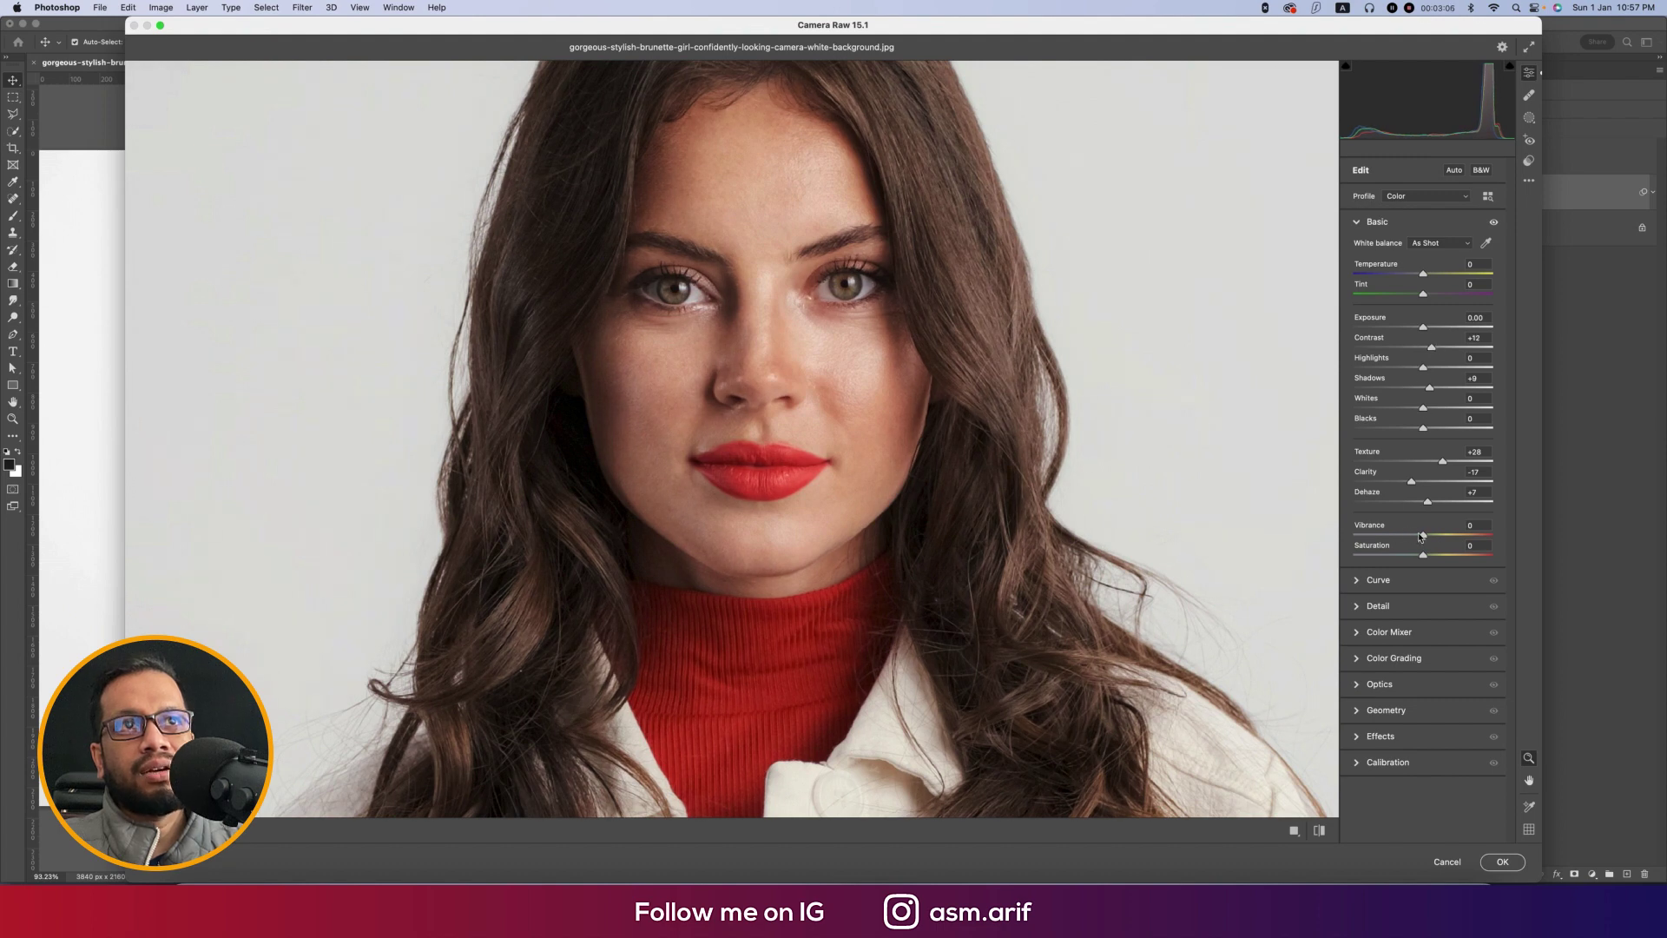
pyautogui.moveTo(1423, 536); pyautogui.dragTo(1400, 539)
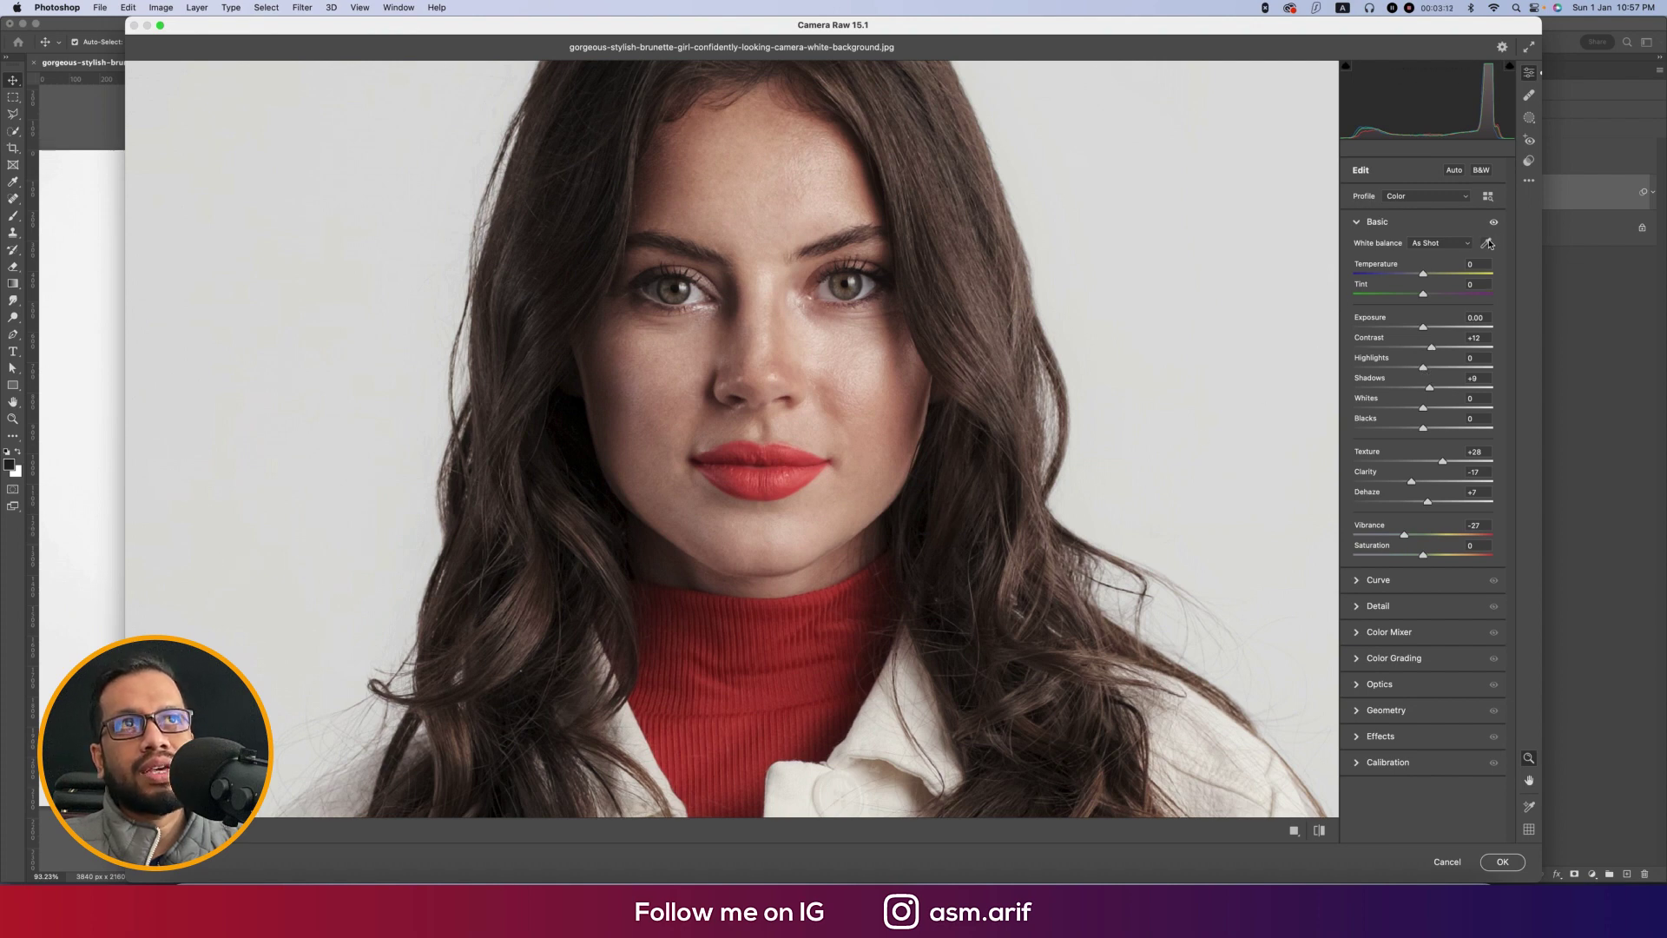
# Set white balance from a neutral eye-area sample and raise Vibrance to -17.
pyautogui.click(1488, 243)
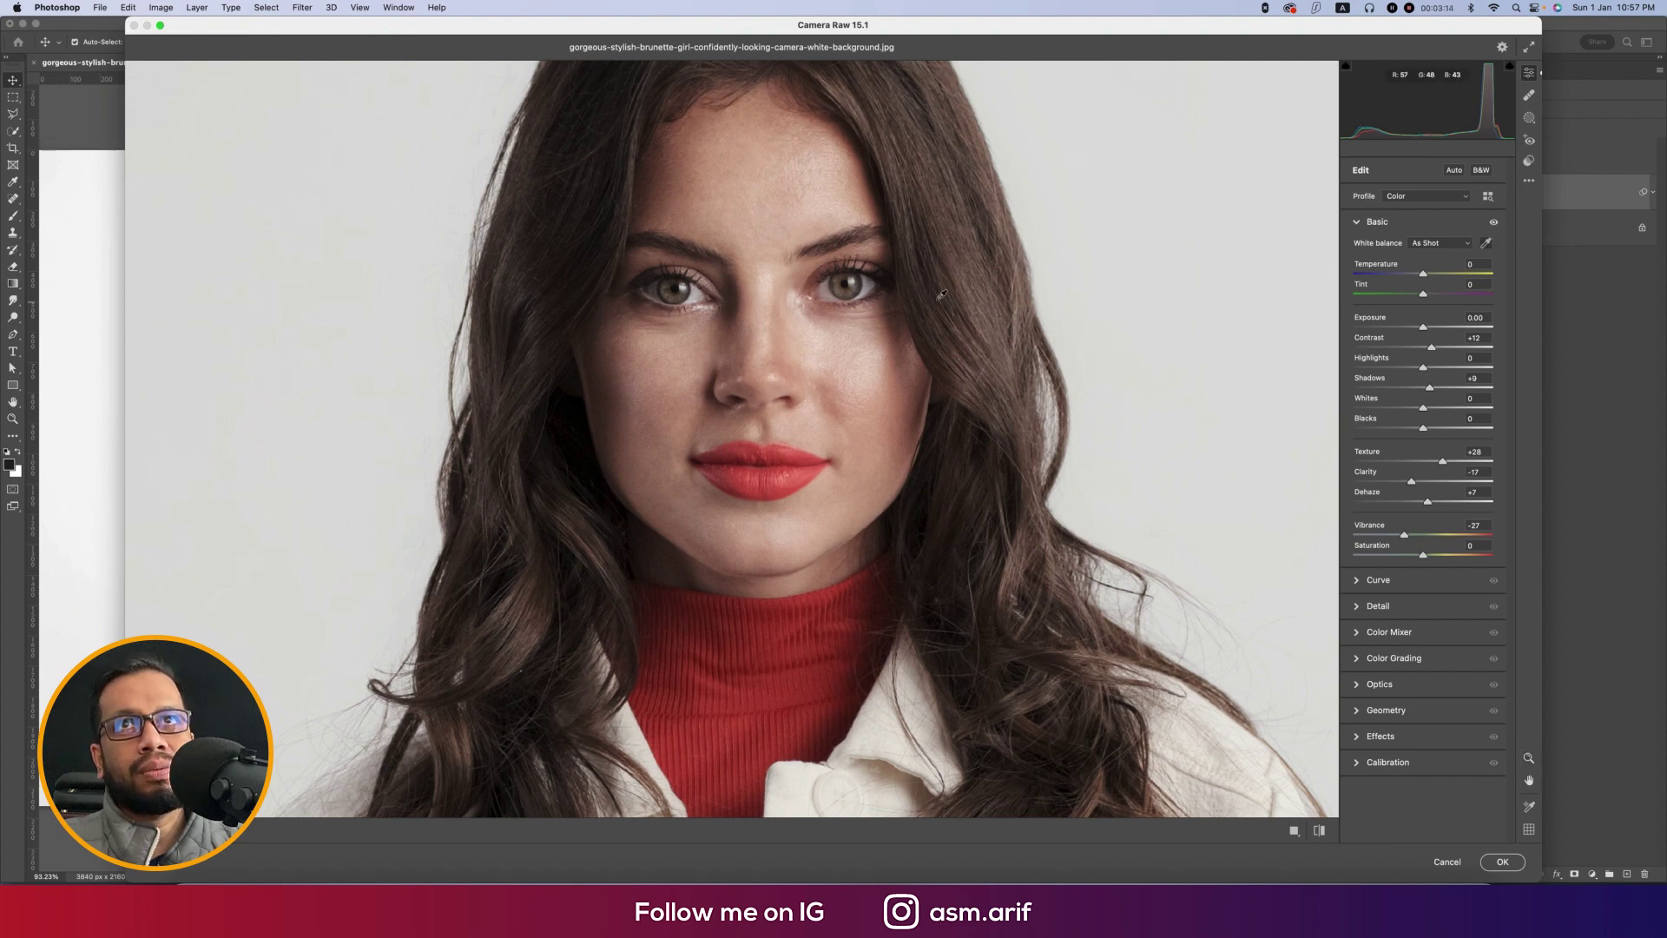
pyautogui.click(849, 276)
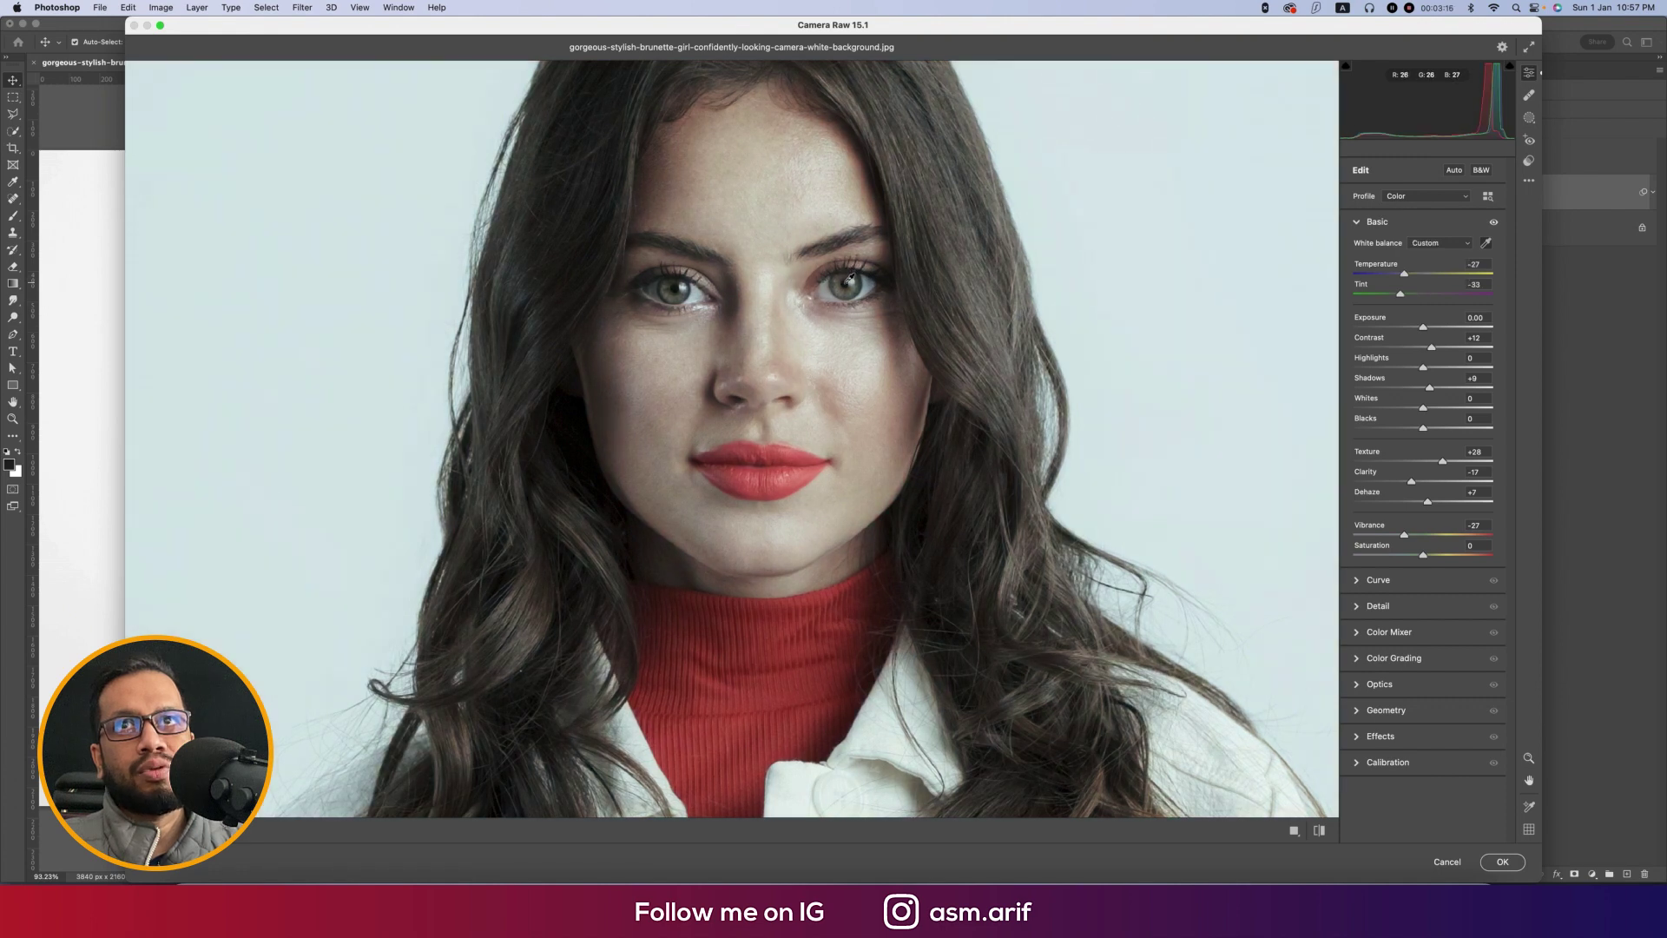
pyautogui.click(842, 285)
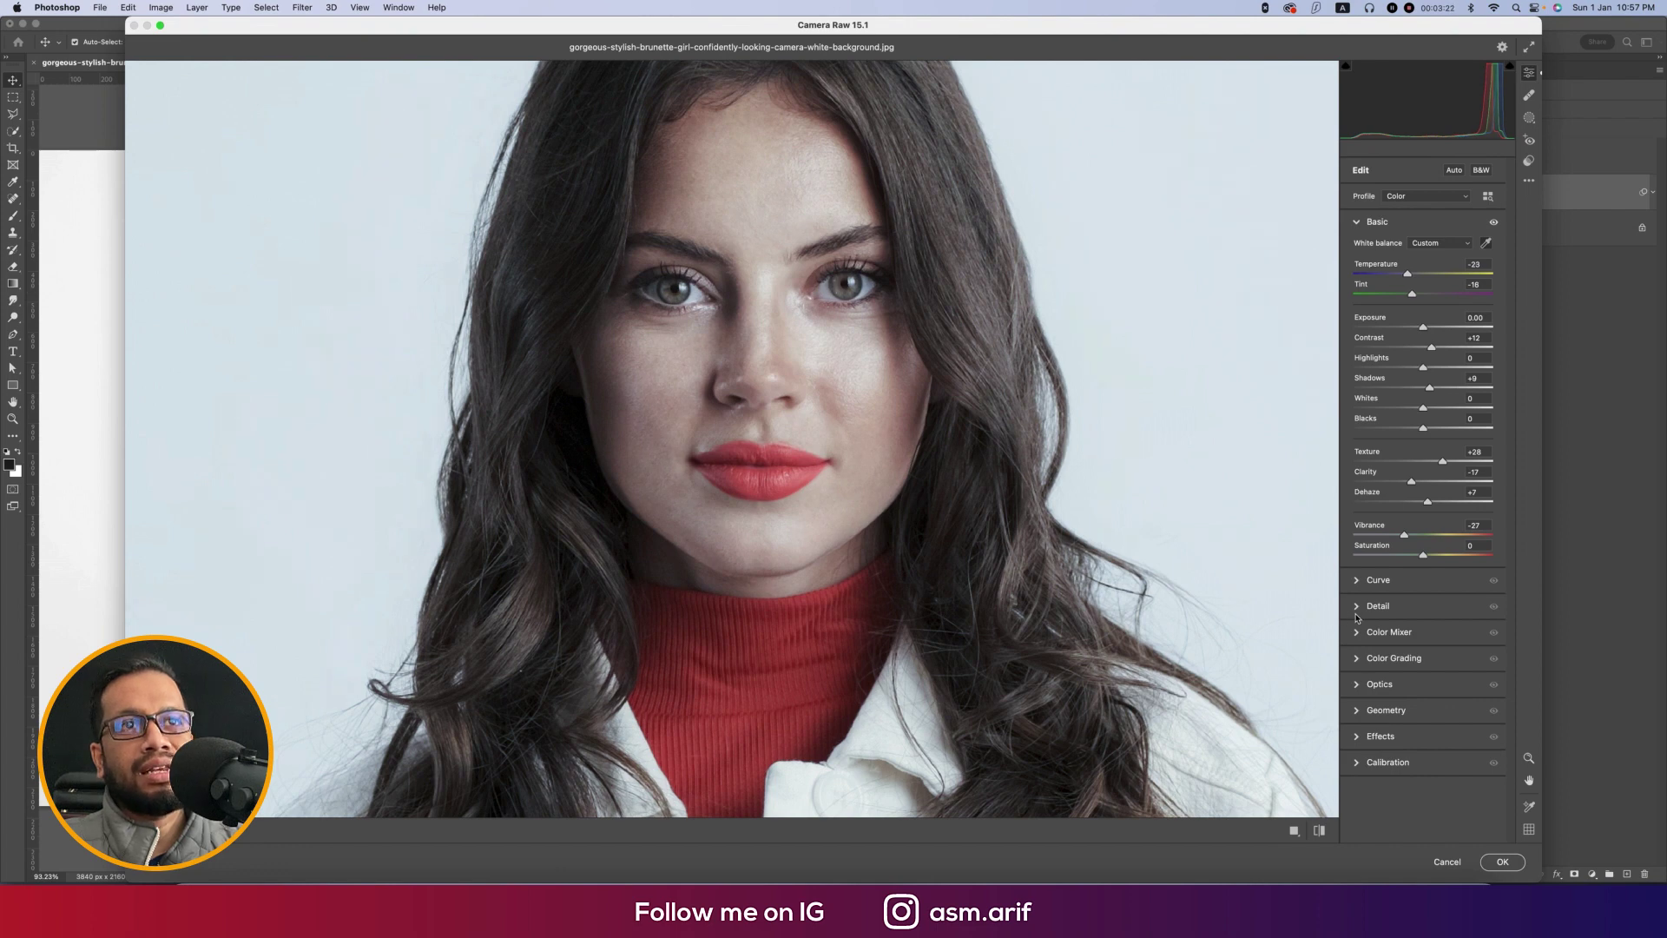
pyautogui.moveTo(1404, 535); pyautogui.dragTo(1414, 538)
# Set Color Noise Reduction to 12 in the Detail panel.
pyautogui.click(1359, 613)
pyautogui.click(1372, 357)
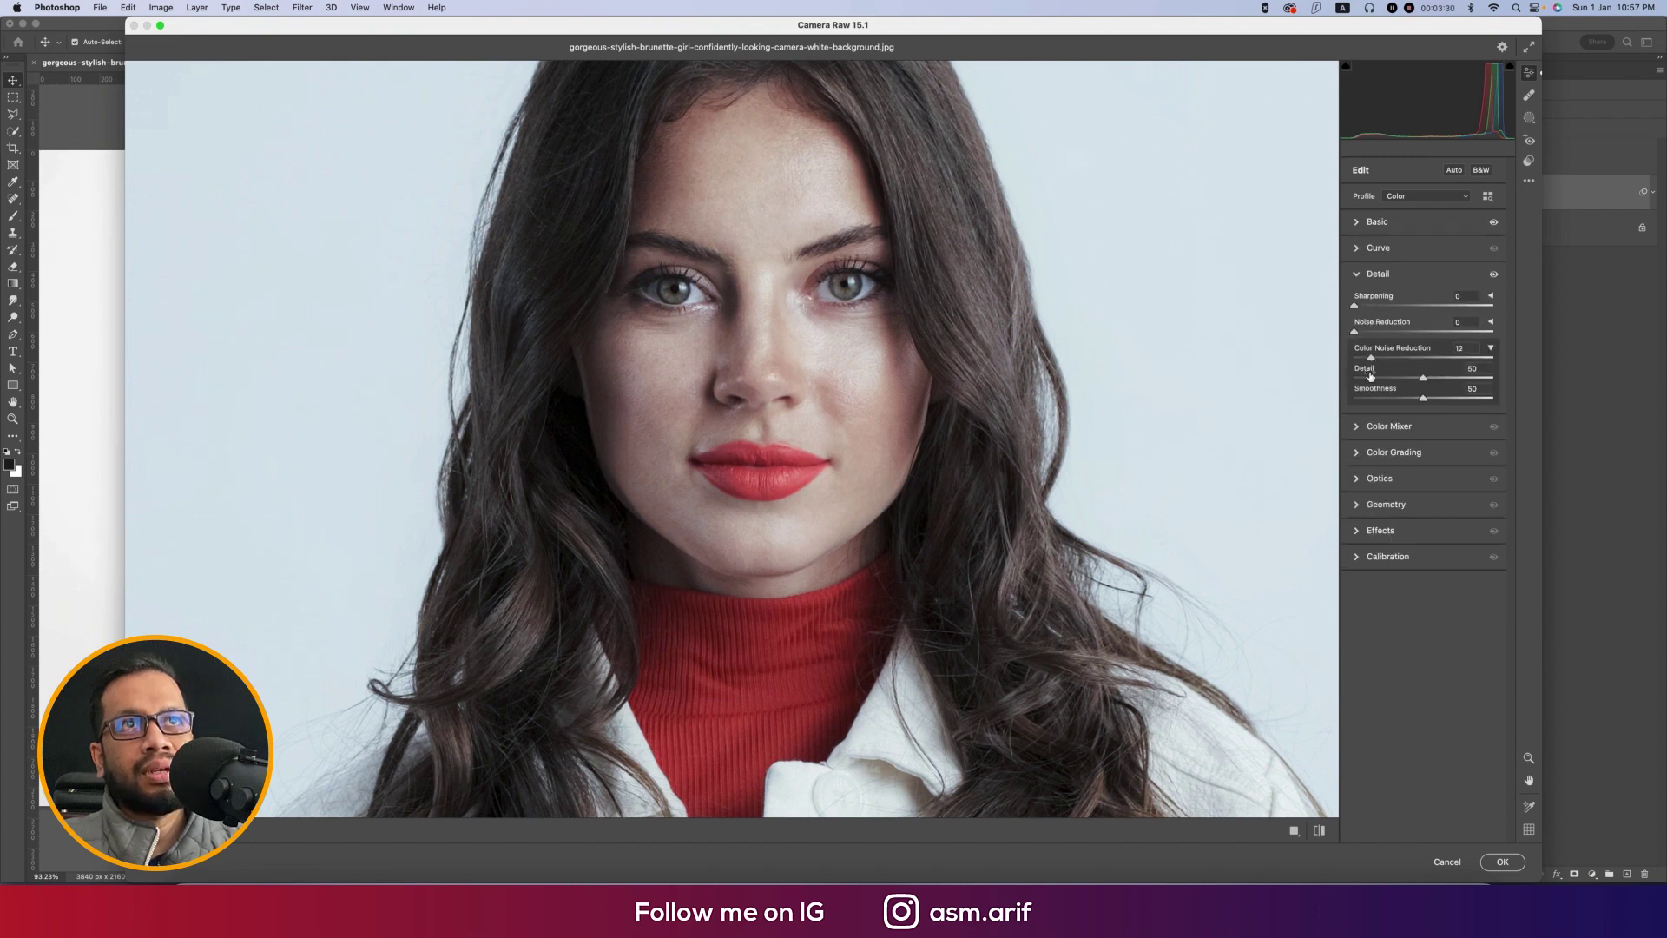
pyautogui.click(1360, 426)
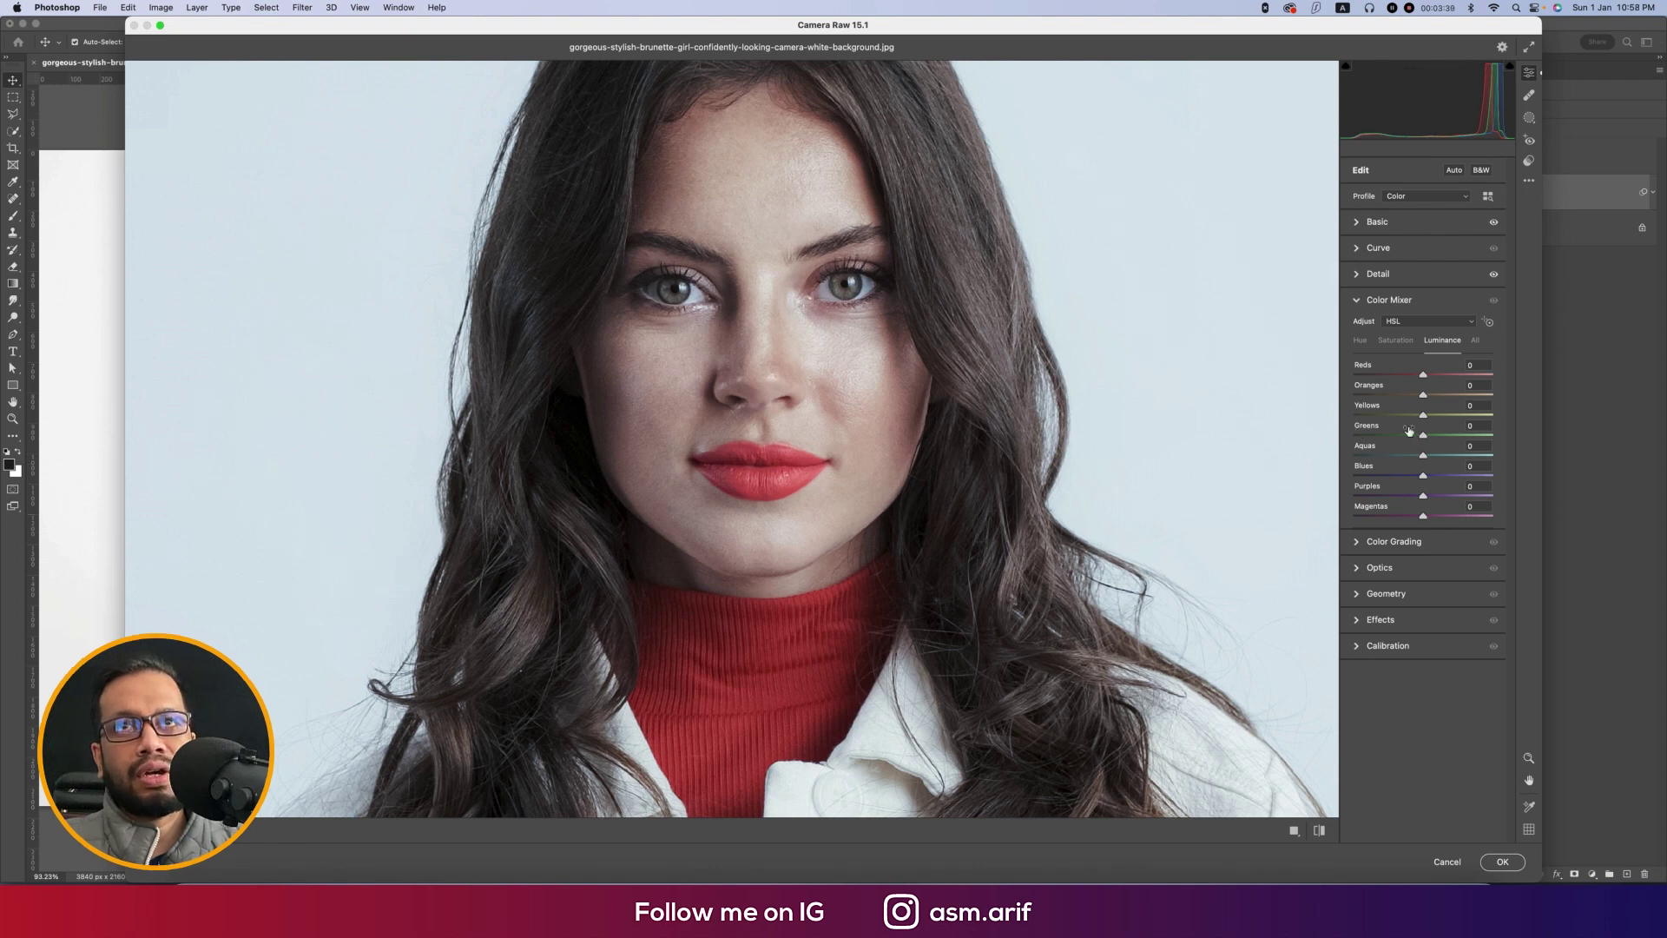
# Shift the HSL hues of the reds, oranges, yellows and greens (Orange +12, Yellow -8, Green +14).
pyautogui.click(1360, 341)
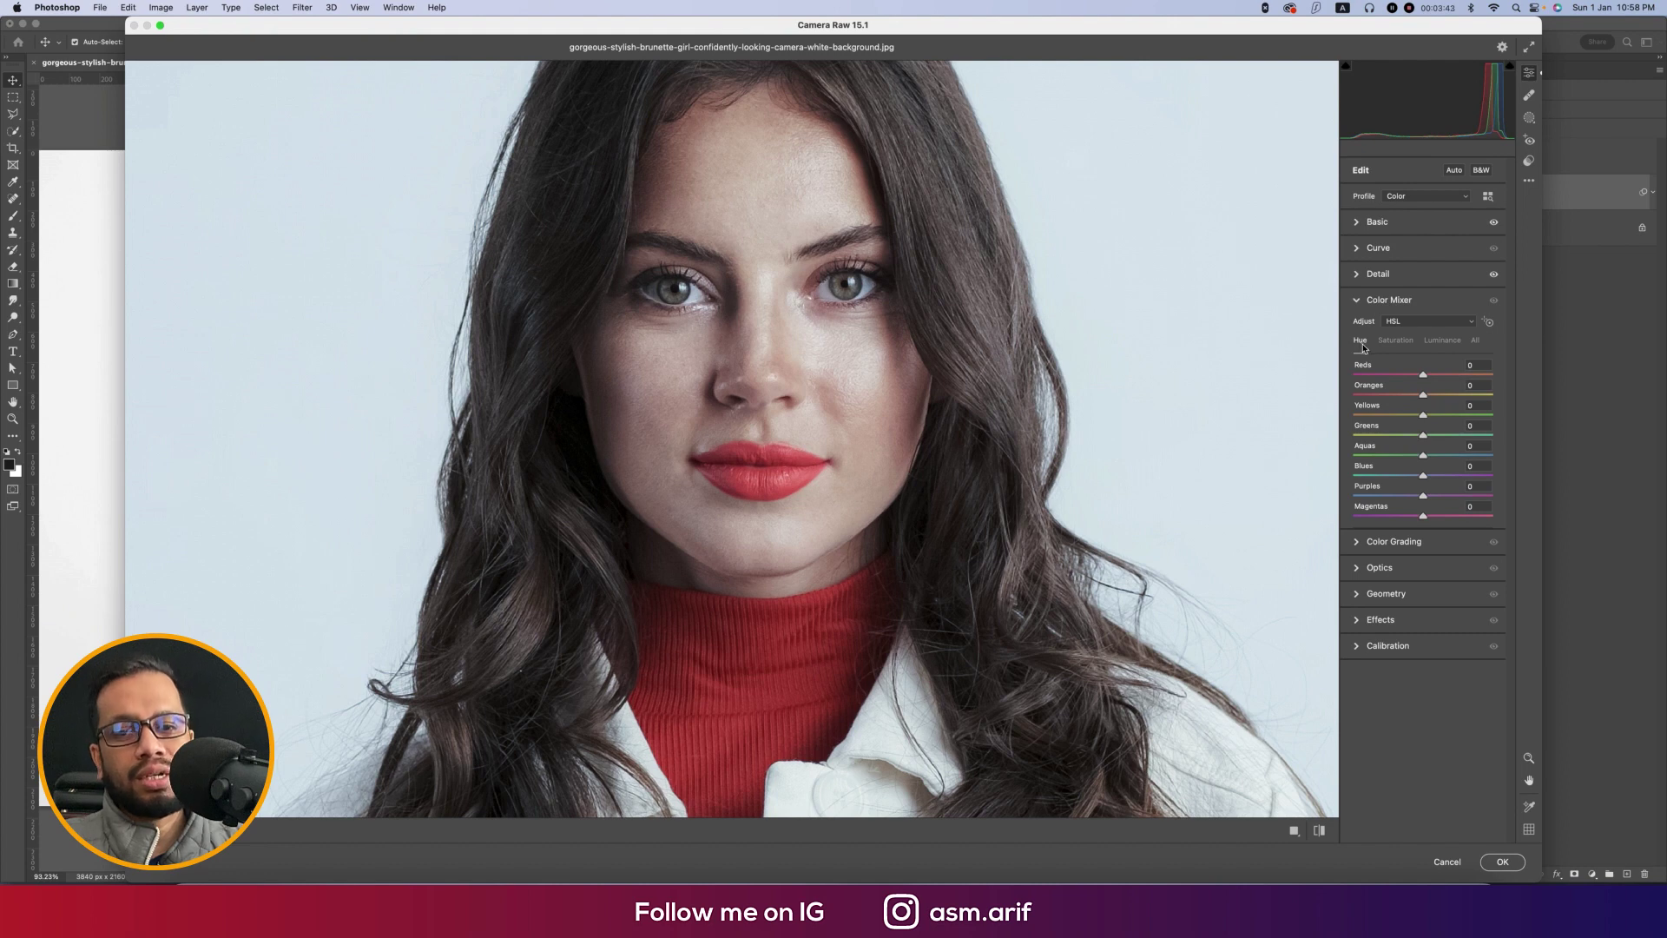
pyautogui.click(1396, 341)
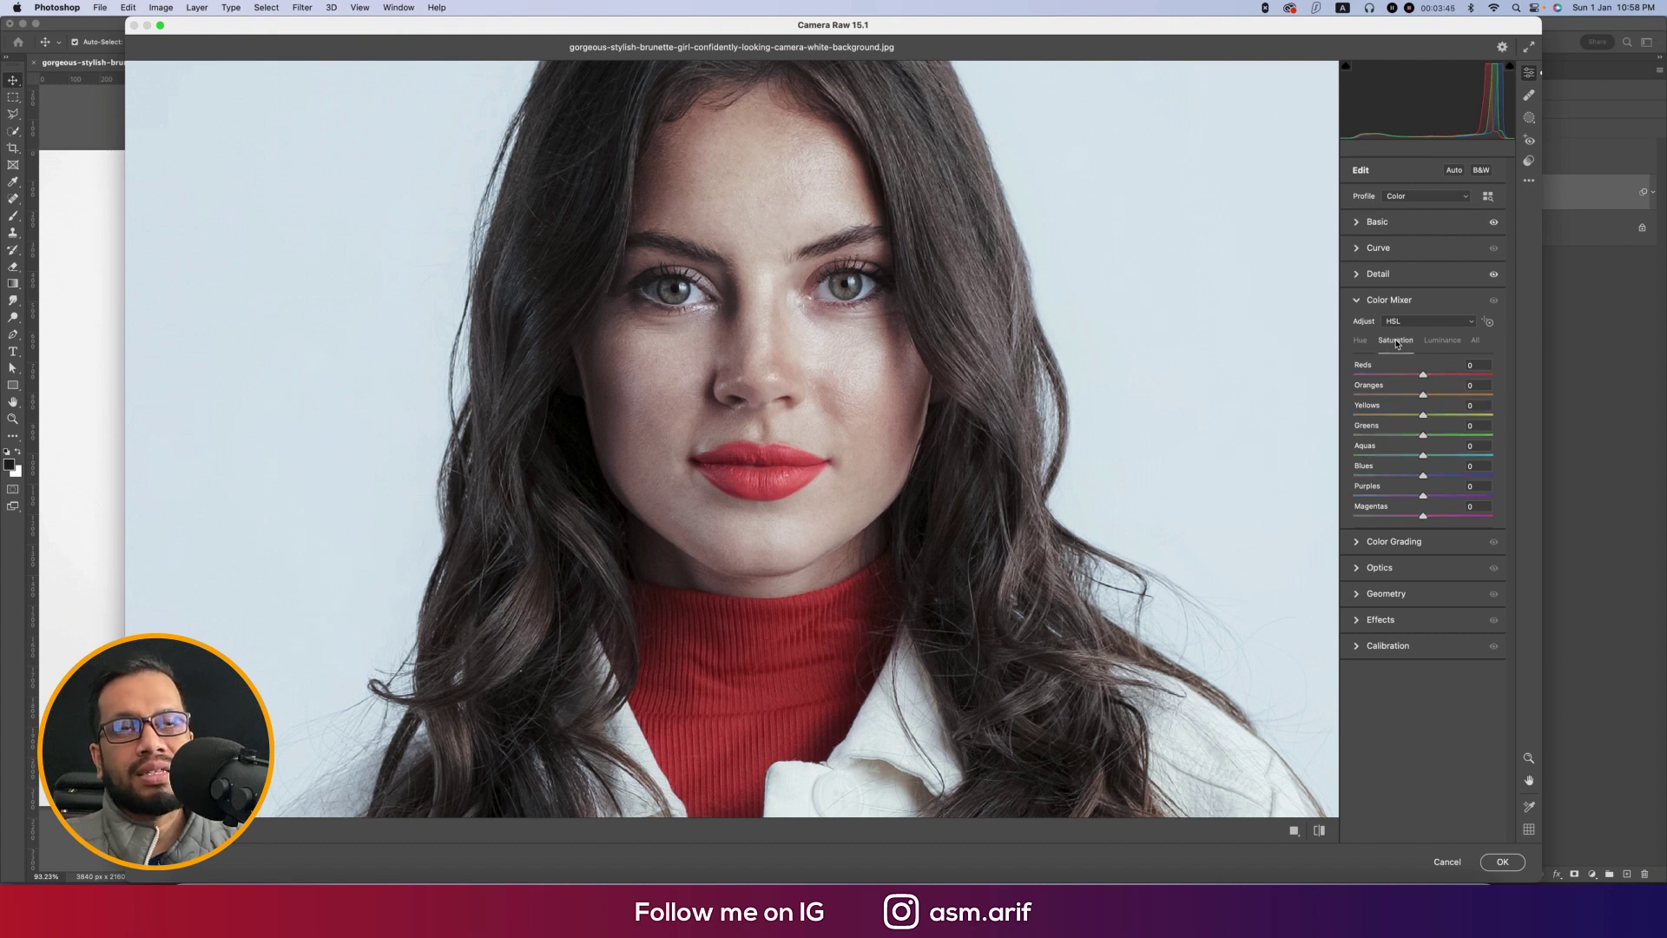
pyautogui.click(1435, 341)
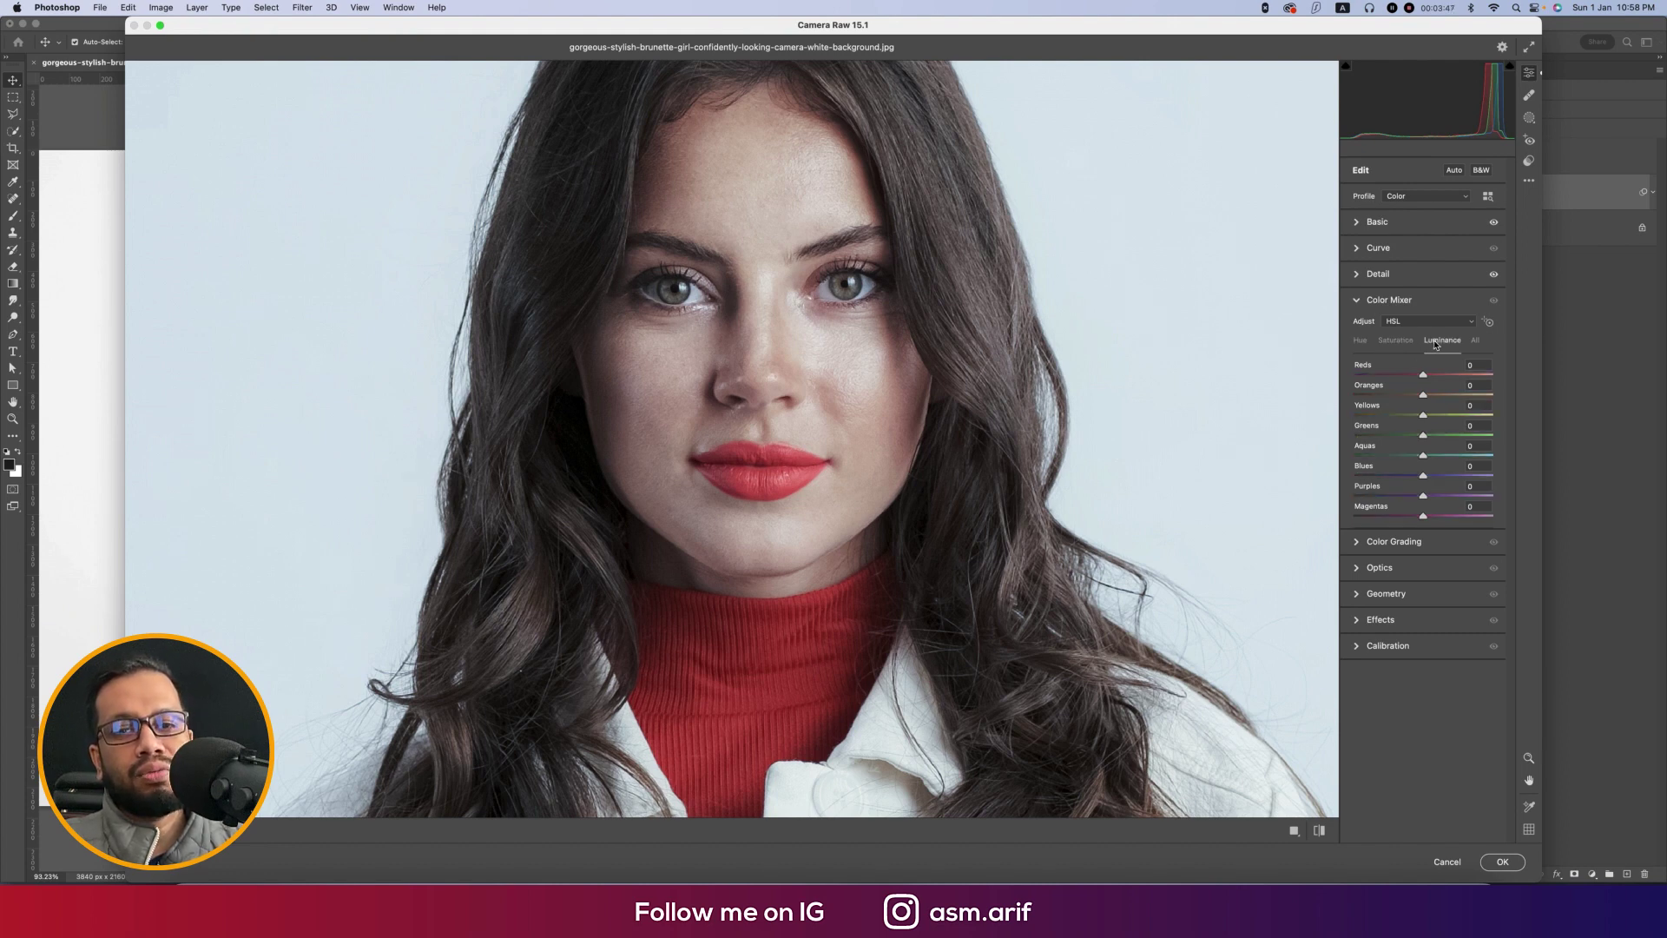
pyautogui.click(1362, 342)
pyautogui.moveTo(1423, 375)
pyautogui.mouseDown()
pyautogui.moveTo(1400, 377)
pyautogui.moveTo(1454, 382)
pyautogui.moveTo(1430, 380)
pyautogui.mouseUp()
pyautogui.click(1395, 340)
pyautogui.click(1440, 341)
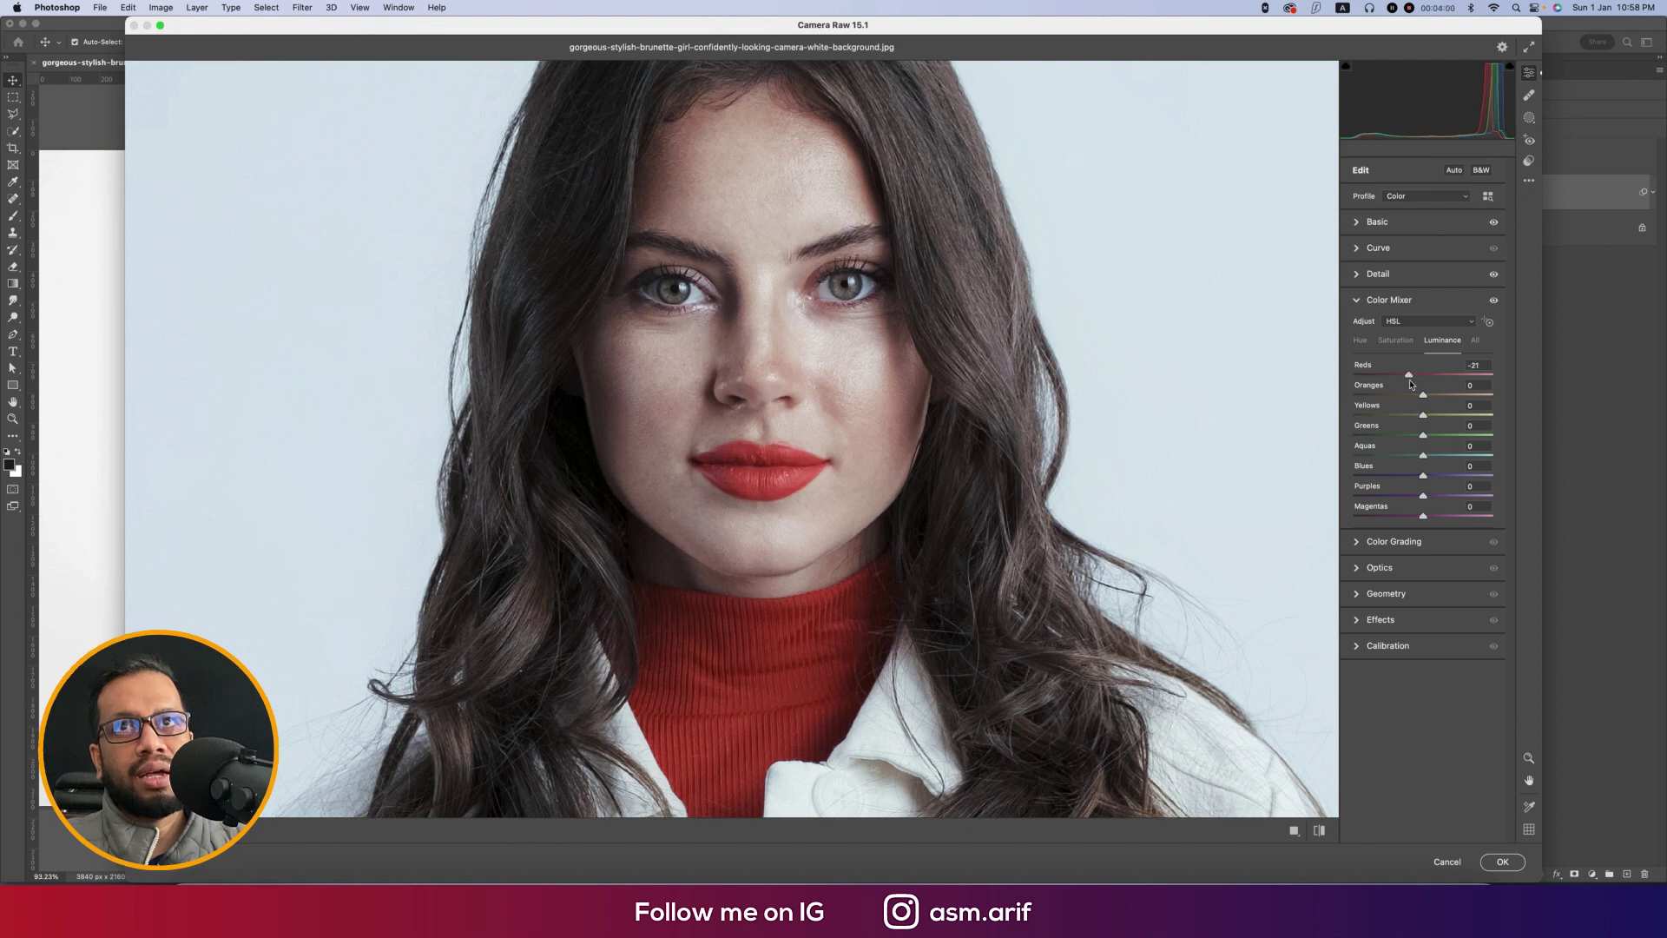
pyautogui.click(1359, 341)
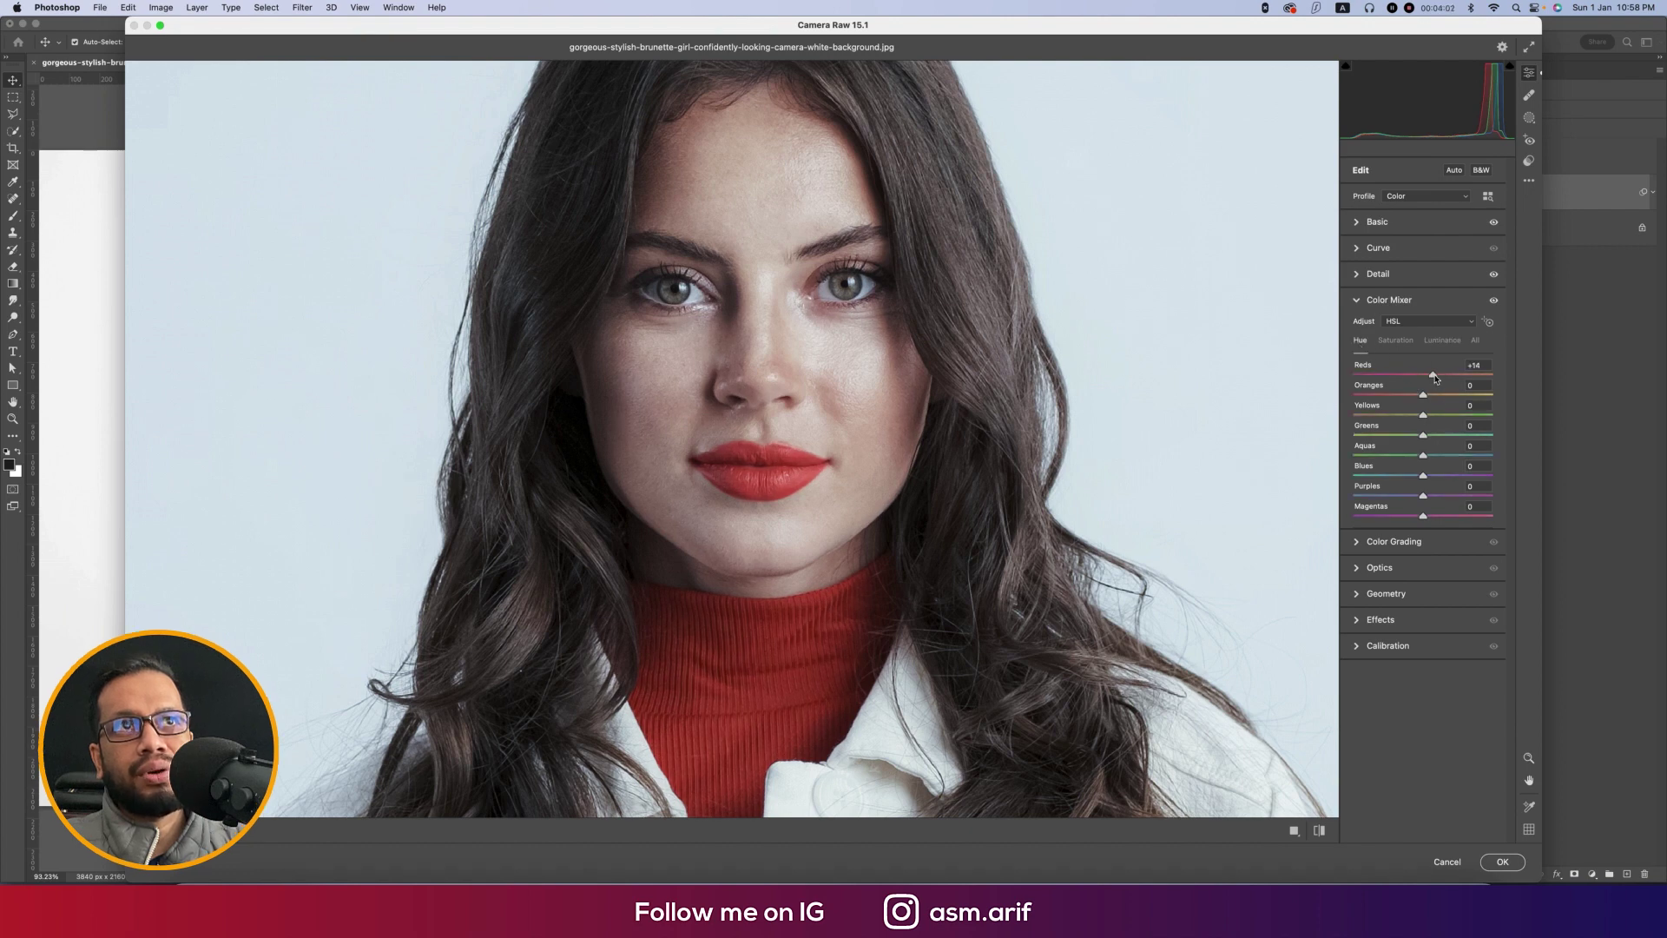
pyautogui.moveTo(1435, 378); pyautogui.dragTo(1436, 442)
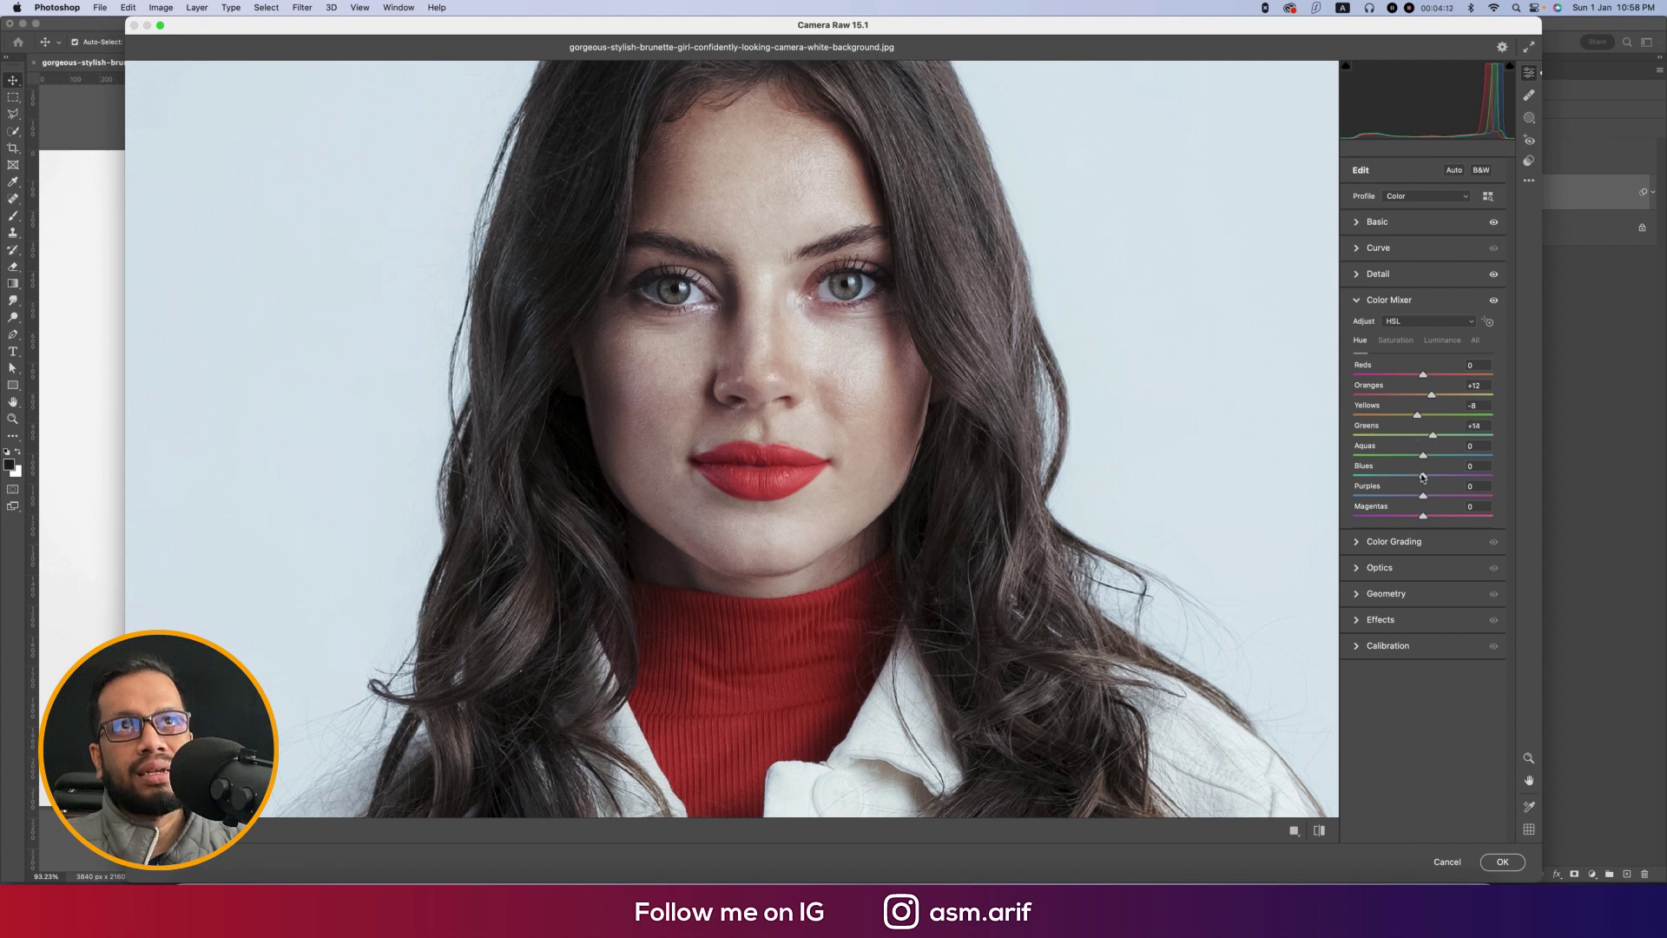
# Boost HSL saturation of the greens, aquas and blues.
pyautogui.click(1404, 341)
pyautogui.click(1431, 434)
pyautogui.click(1431, 455)
pyautogui.click(1432, 475)
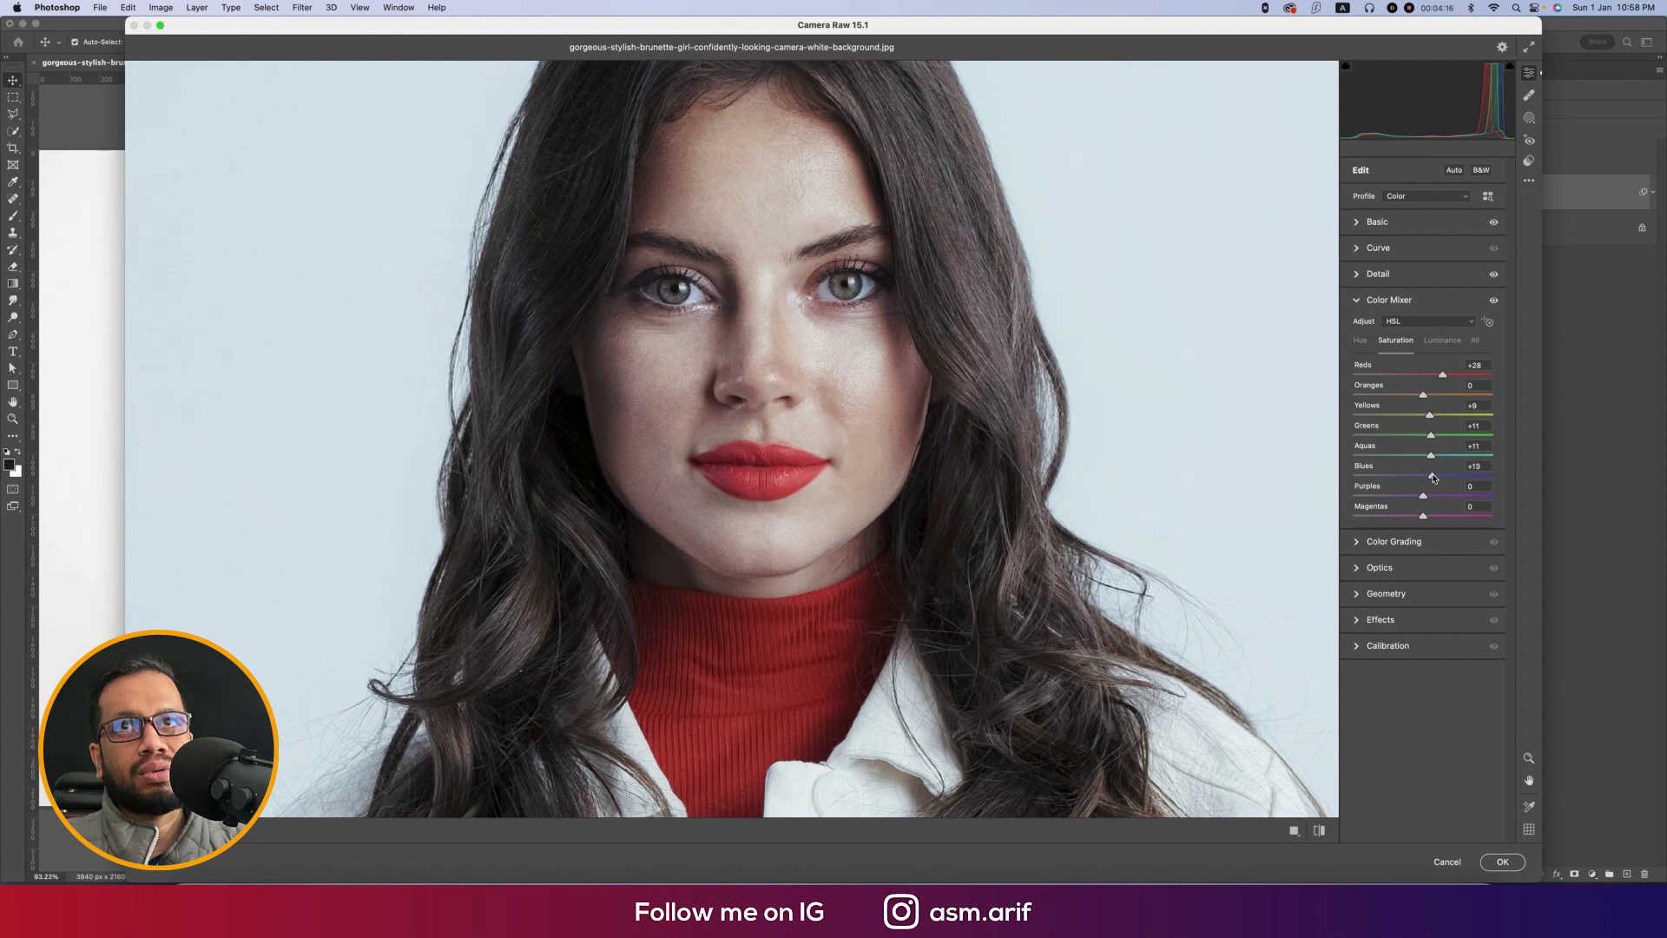
pyautogui.click(1363, 224)
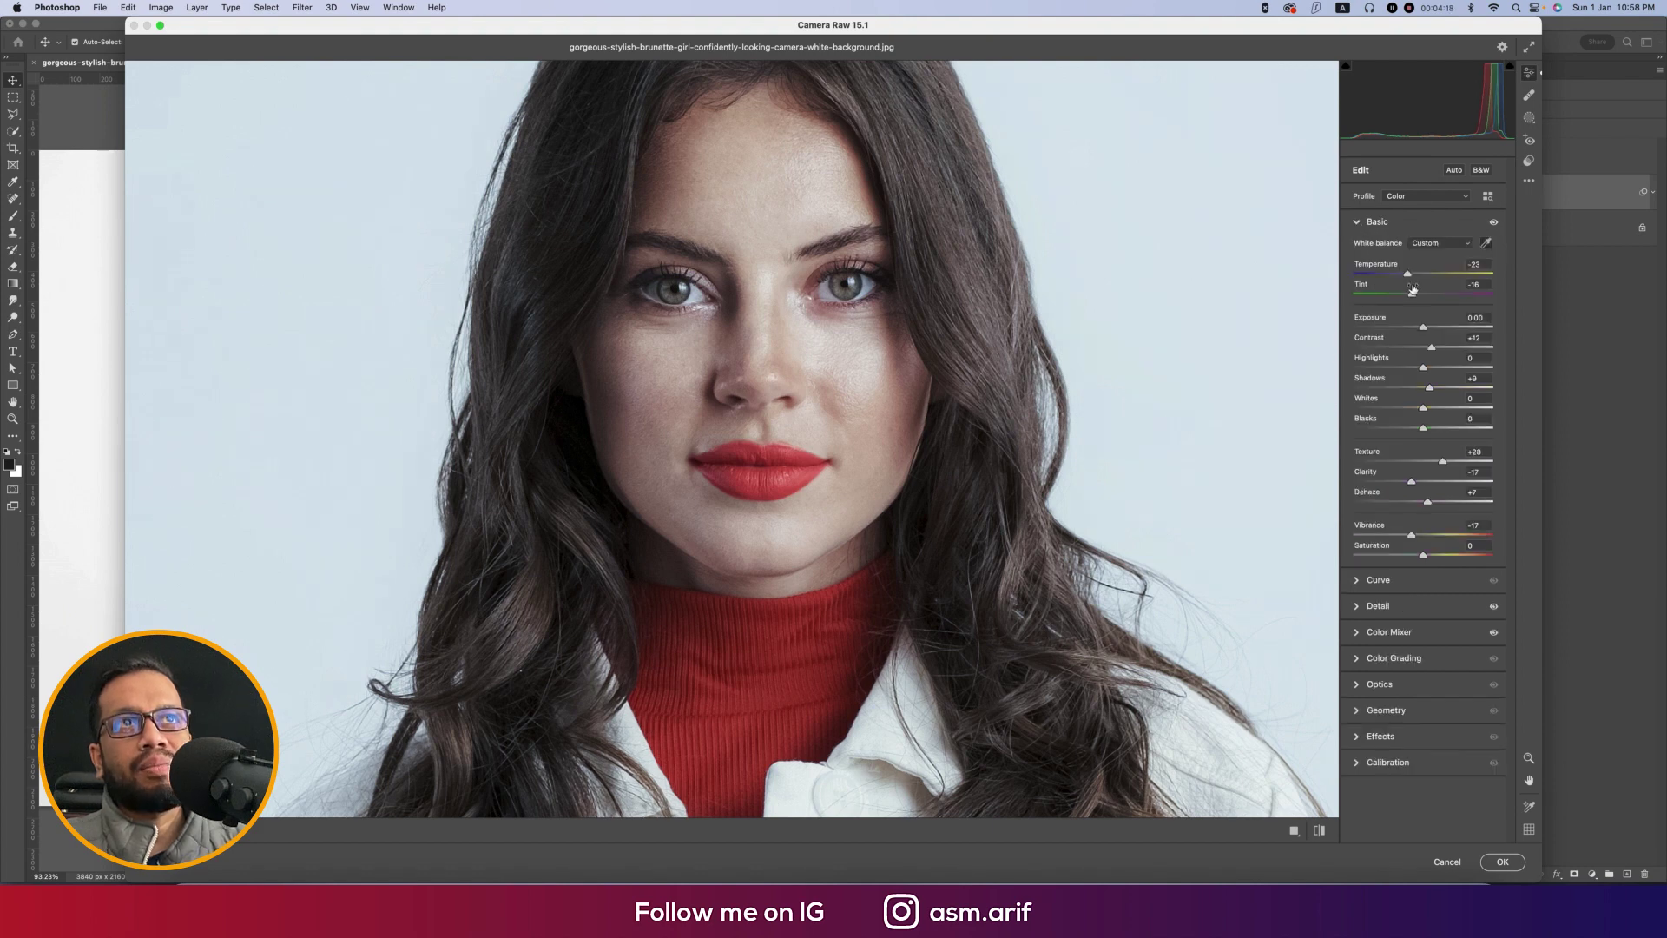
# Resample white balance from the face to Temperature -18 and Tint -16.
pyautogui.moveTo(1411, 277); pyautogui.dragTo(1416, 276)
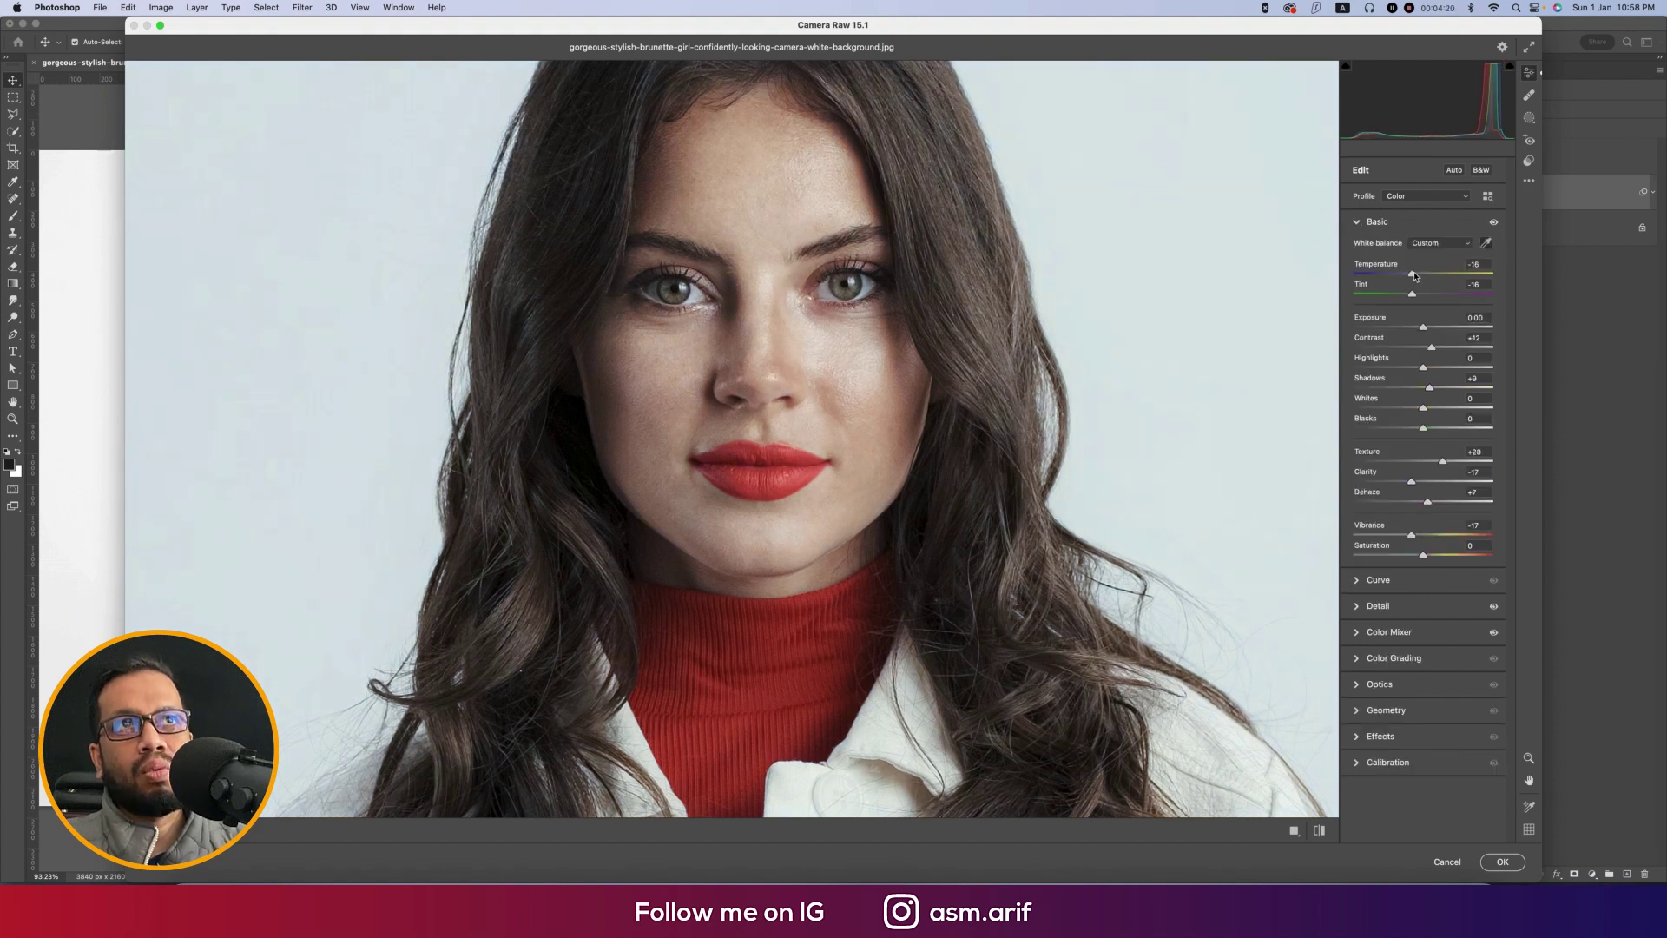
pyautogui.press('i')
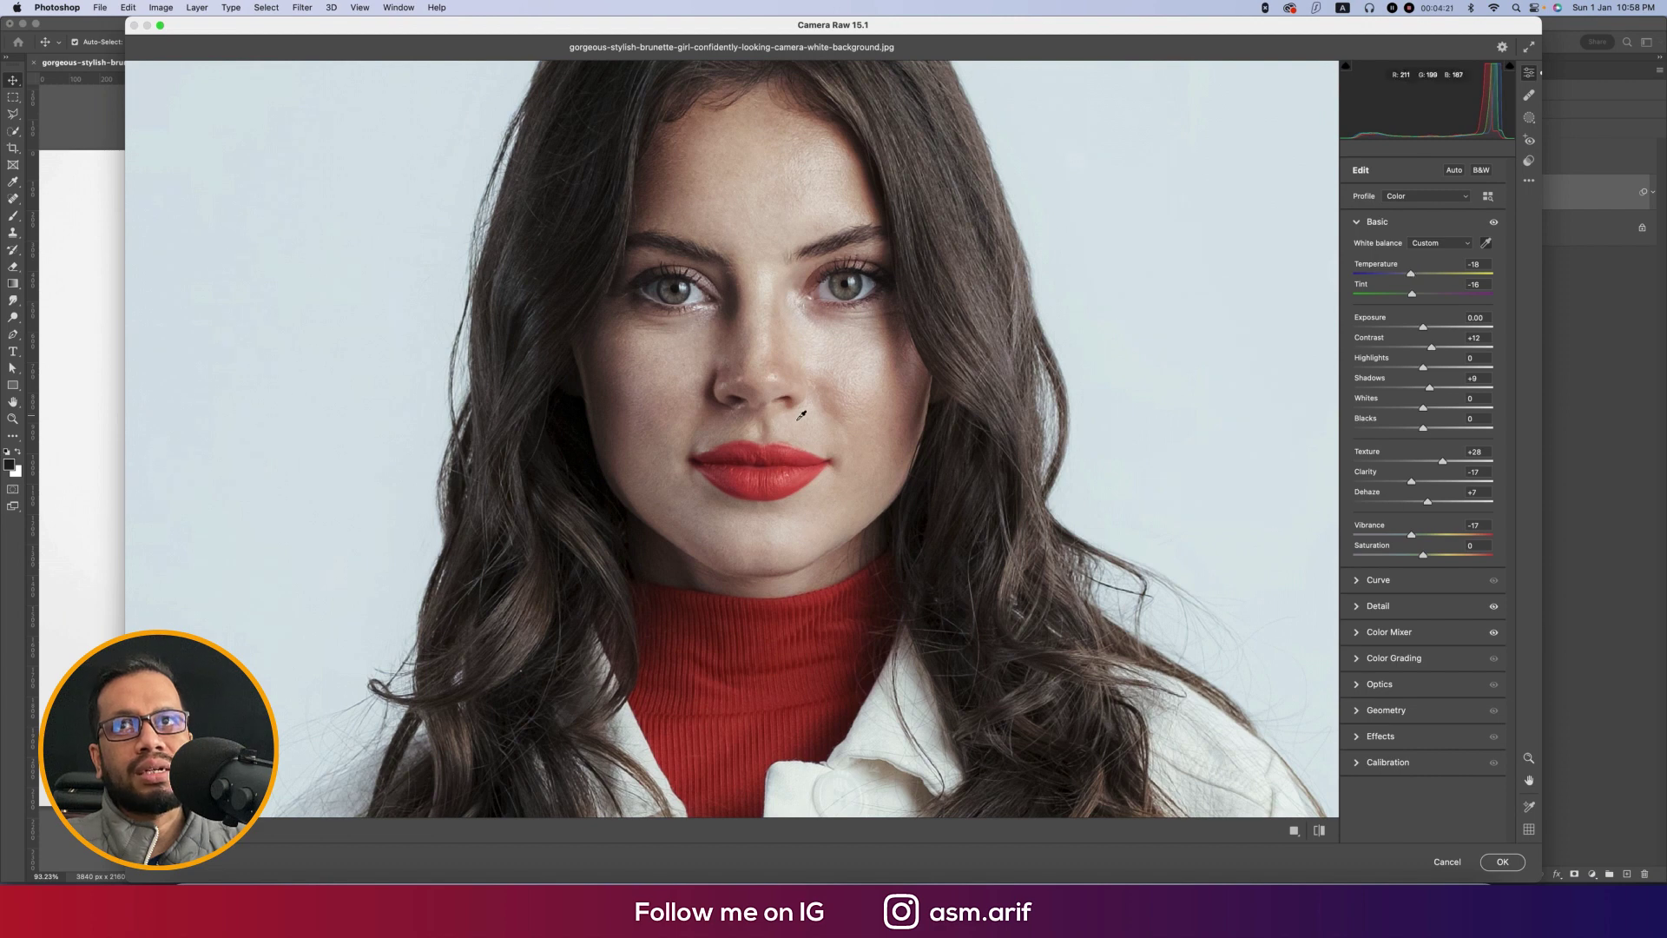
pyautogui.click(647, 432)
pyautogui.click(945, 417)
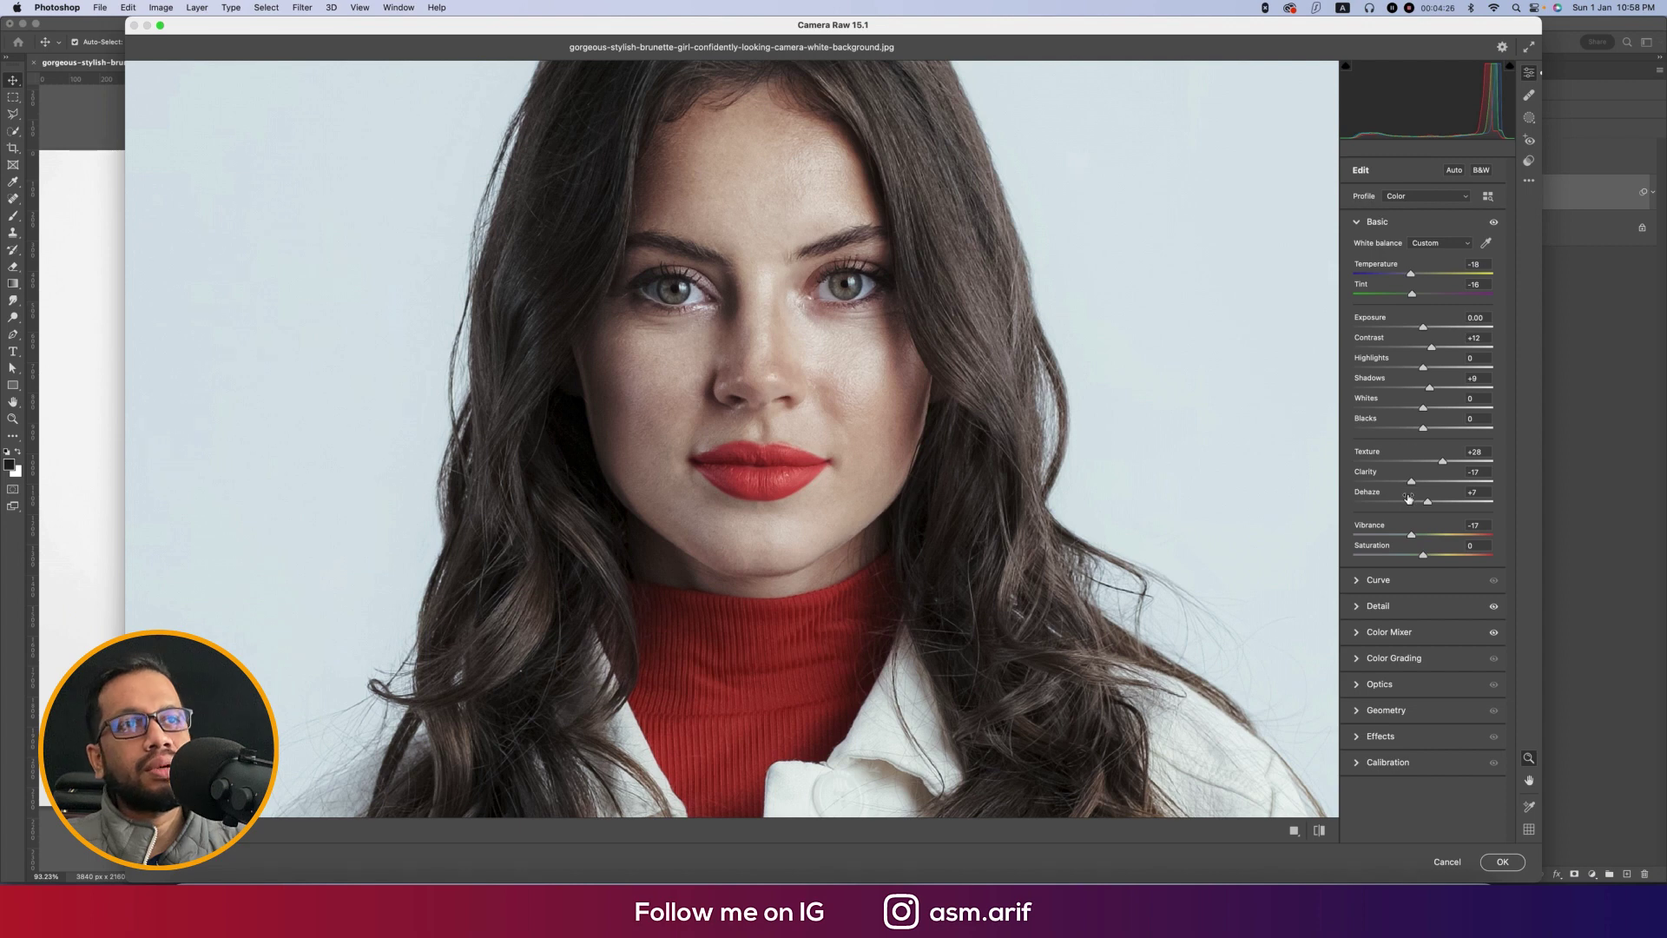
# In Calibration, set Red Primary hue -3 and Blue Primary hue +4, resetting Green to 0.
pyautogui.click(1360, 764)
pyautogui.moveTo(1423, 662); pyautogui.dragTo(1427, 667)
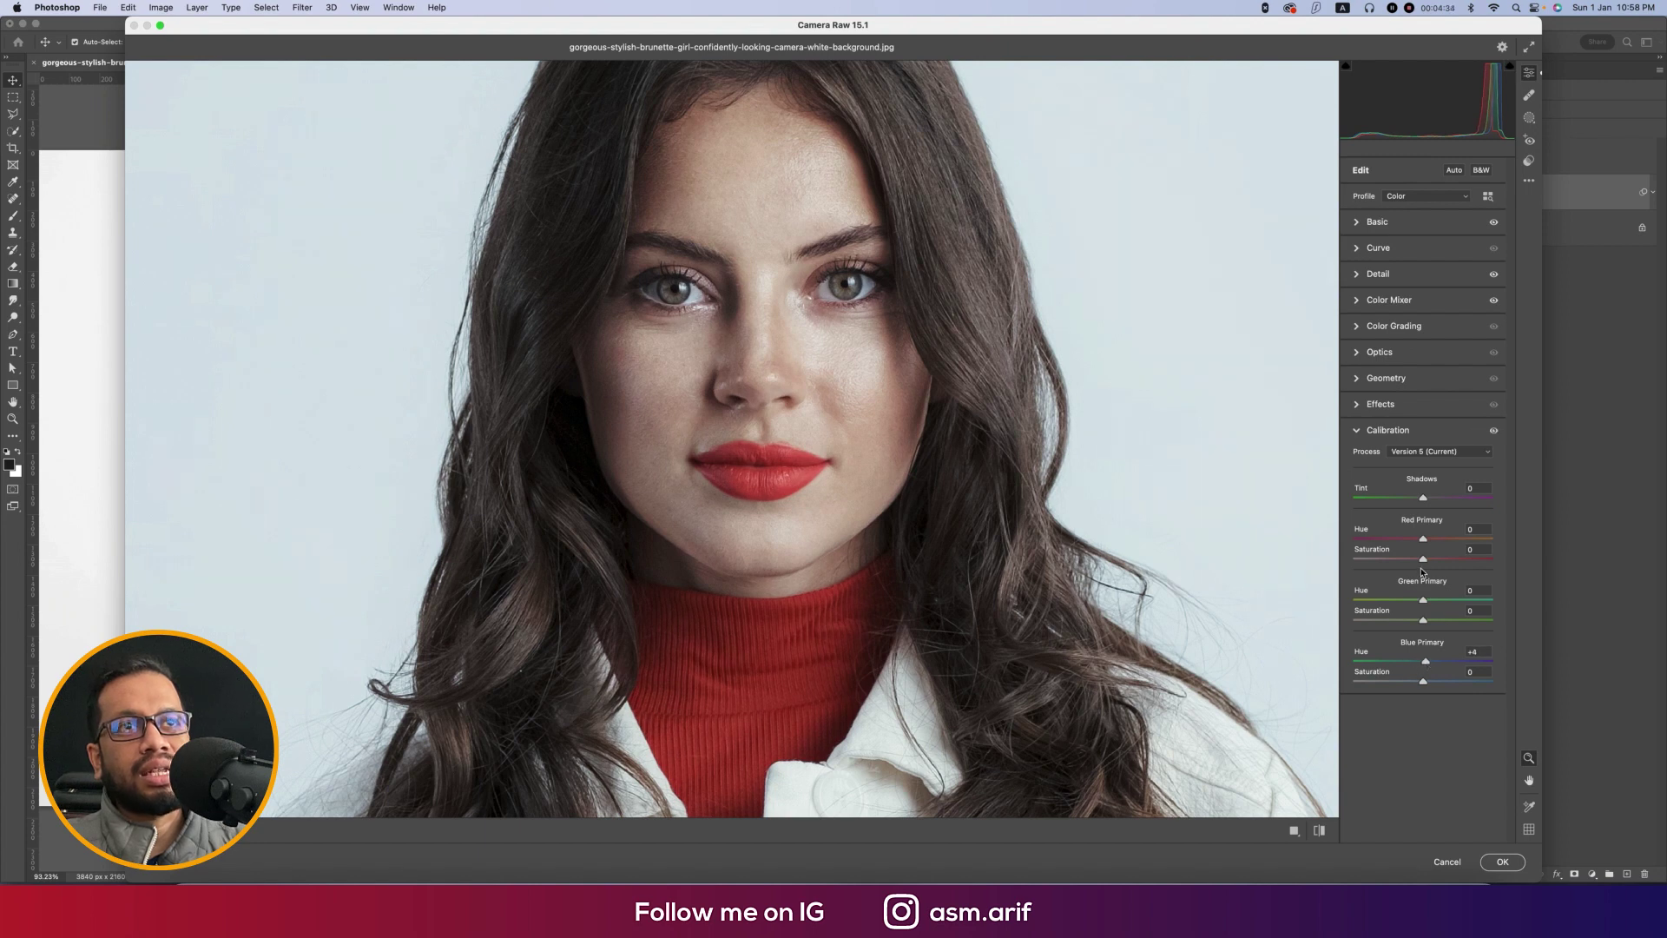
pyautogui.moveTo(1423, 539)
pyautogui.mouseDown()
pyautogui.moveTo(1446, 543)
pyautogui.moveTo(1424, 543)
pyautogui.mouseUp()
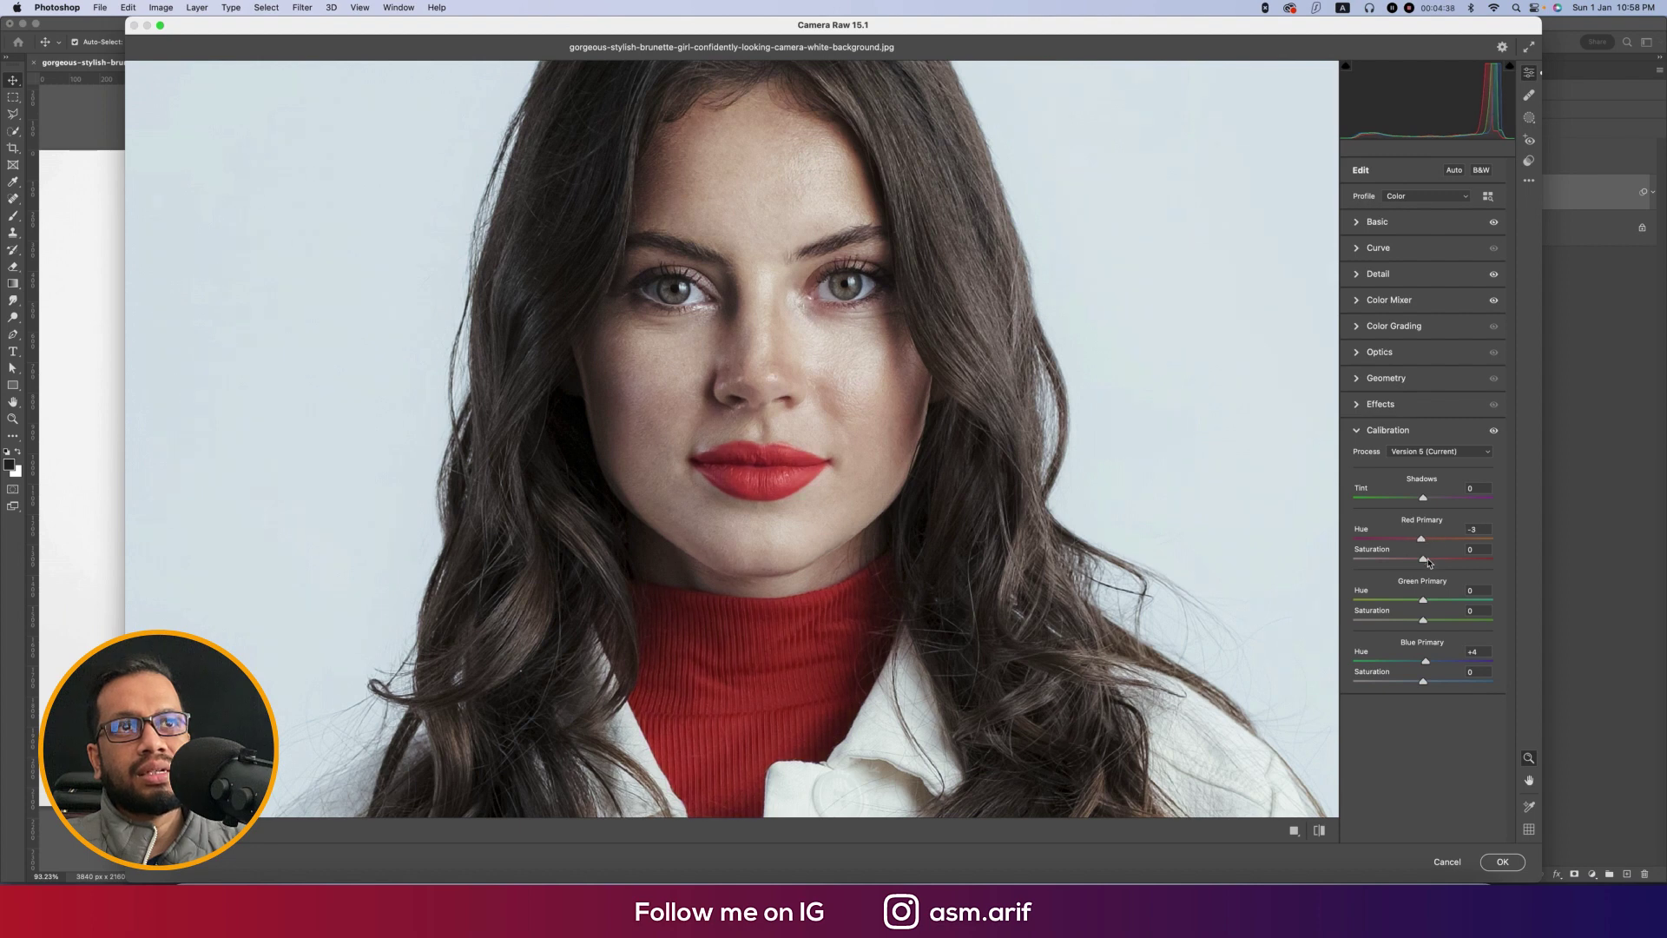
pyautogui.moveTo(1423, 601); pyautogui.dragTo(1420, 601)
pyautogui.doubleClick(1420, 601)
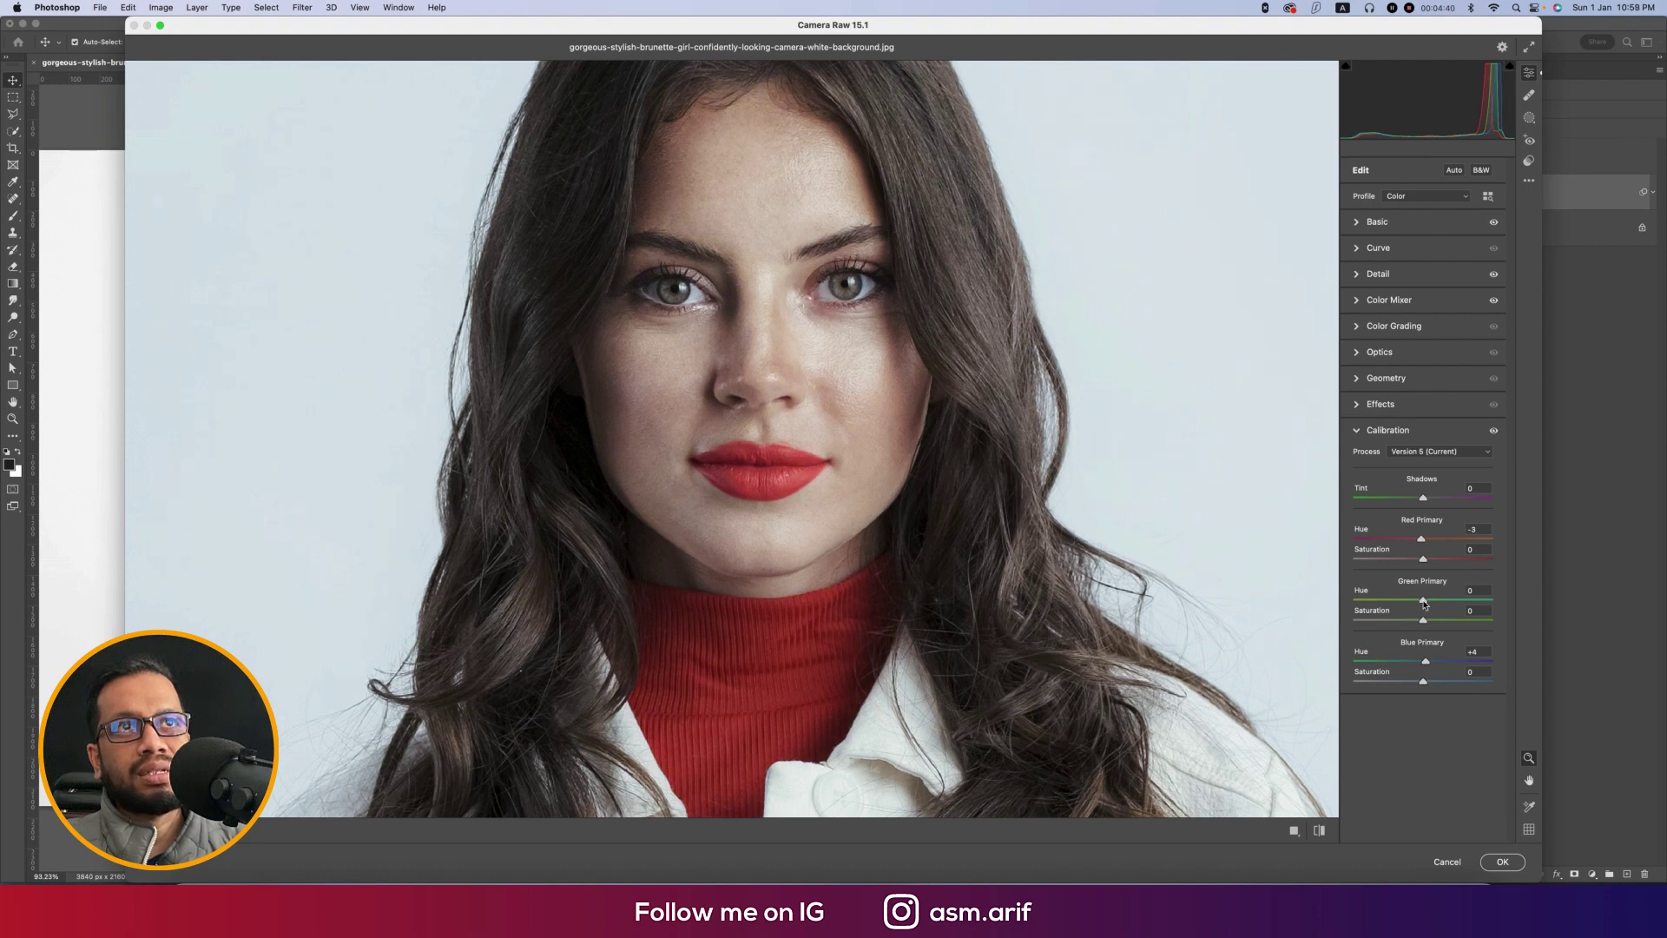
pyautogui.click(1356, 326)
pyautogui.click(1418, 346)
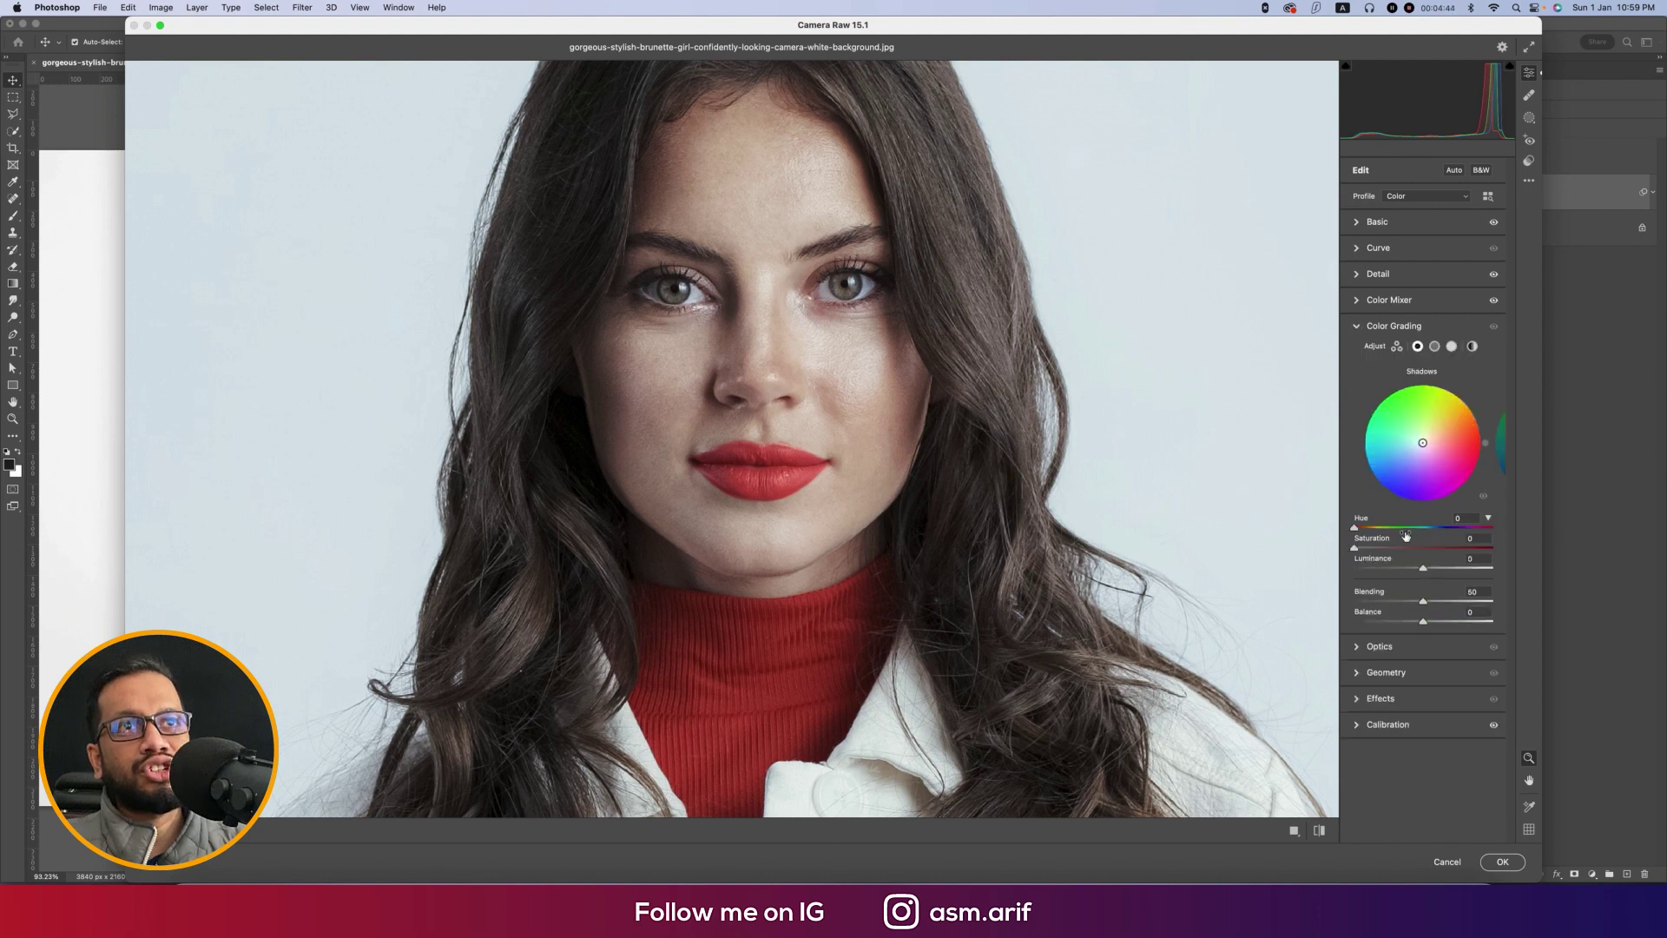
# Tint the shadows toward yellow-orange in Color Grading.
pyautogui.click(1380, 548)
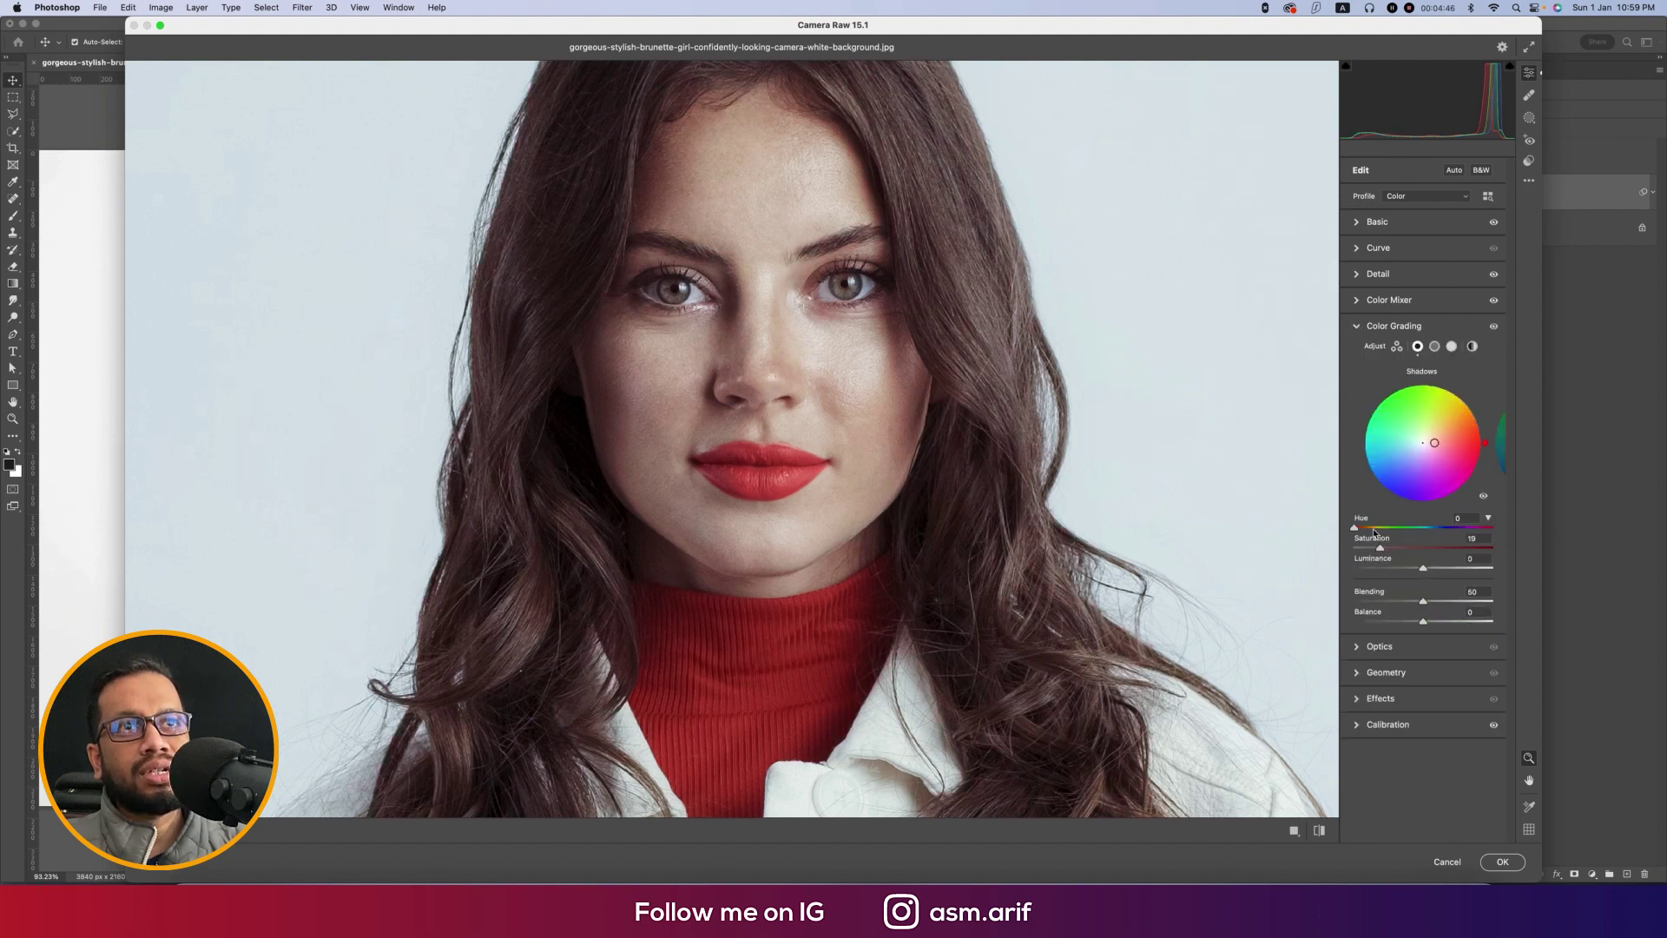
pyautogui.moveTo(1358, 533); pyautogui.dragTo(1385, 535)
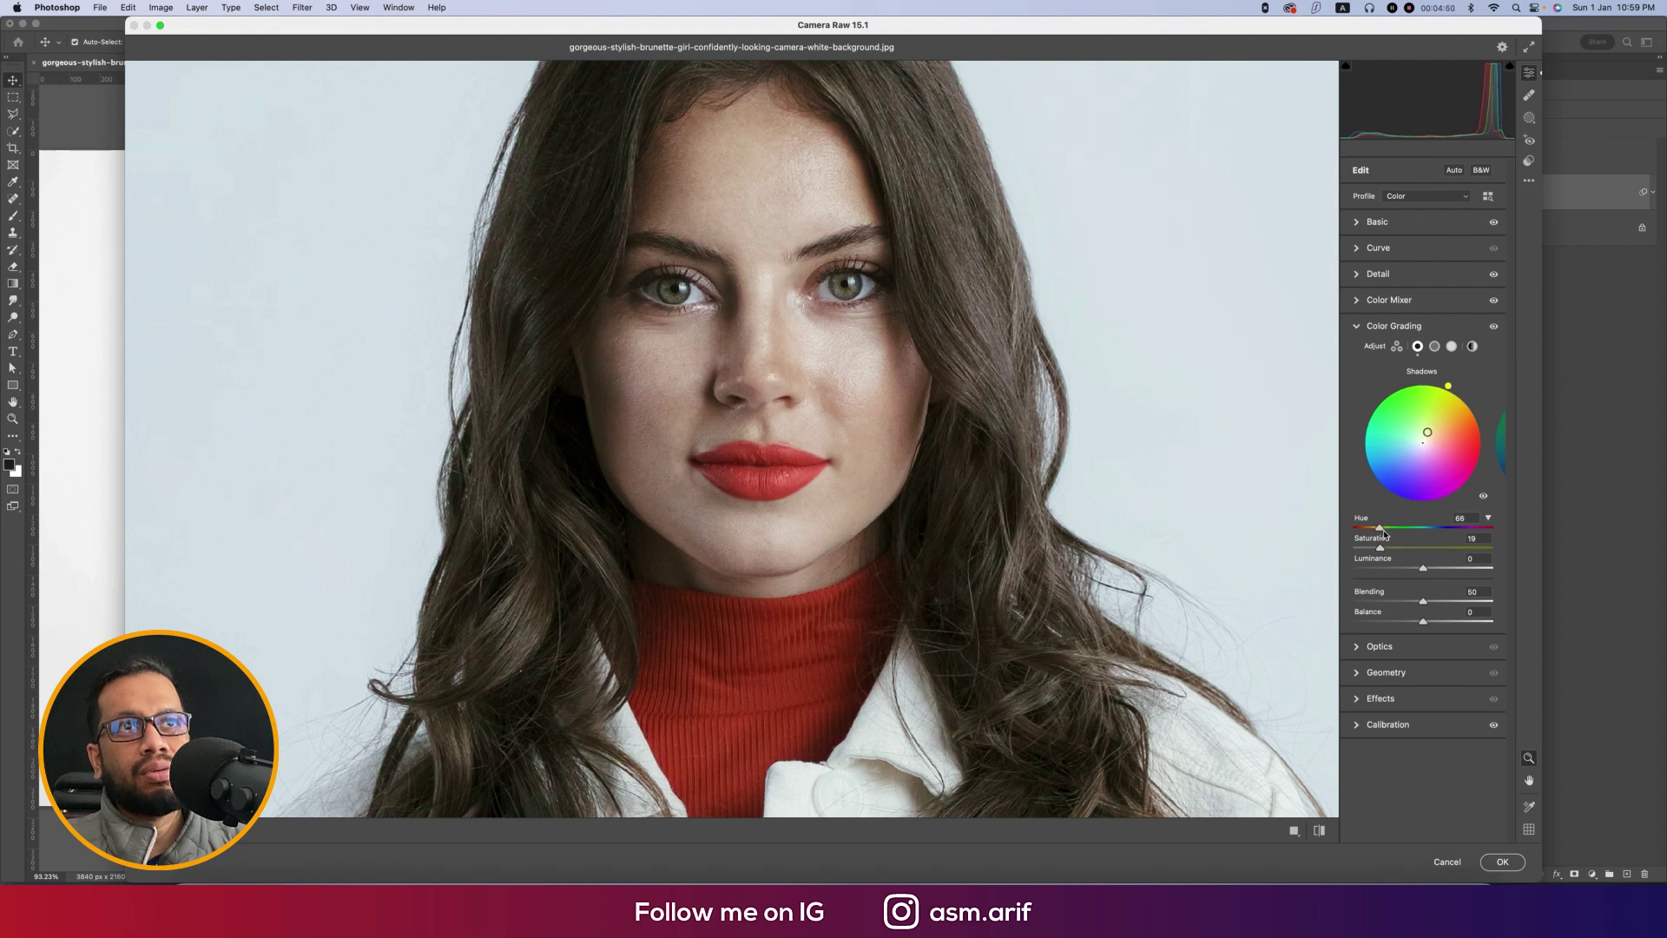
pyautogui.click(1466, 519)
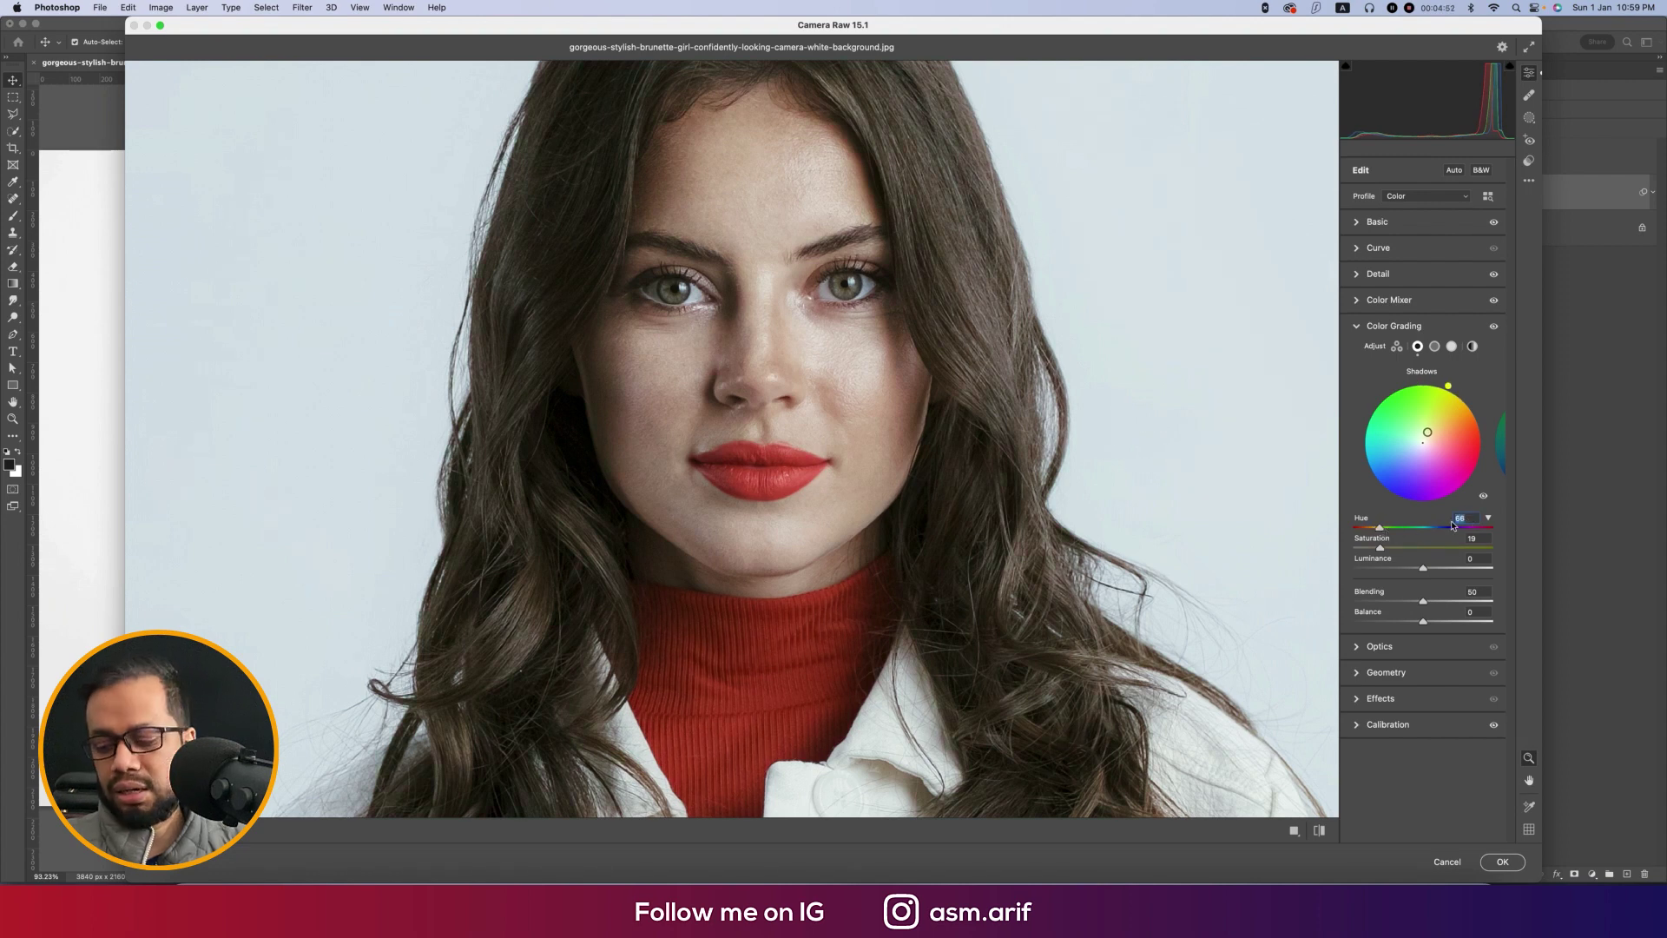
# Tint the highlights with hue 66 at low saturation and the midtones toward yellow-green.
pyautogui.click(1436, 347)
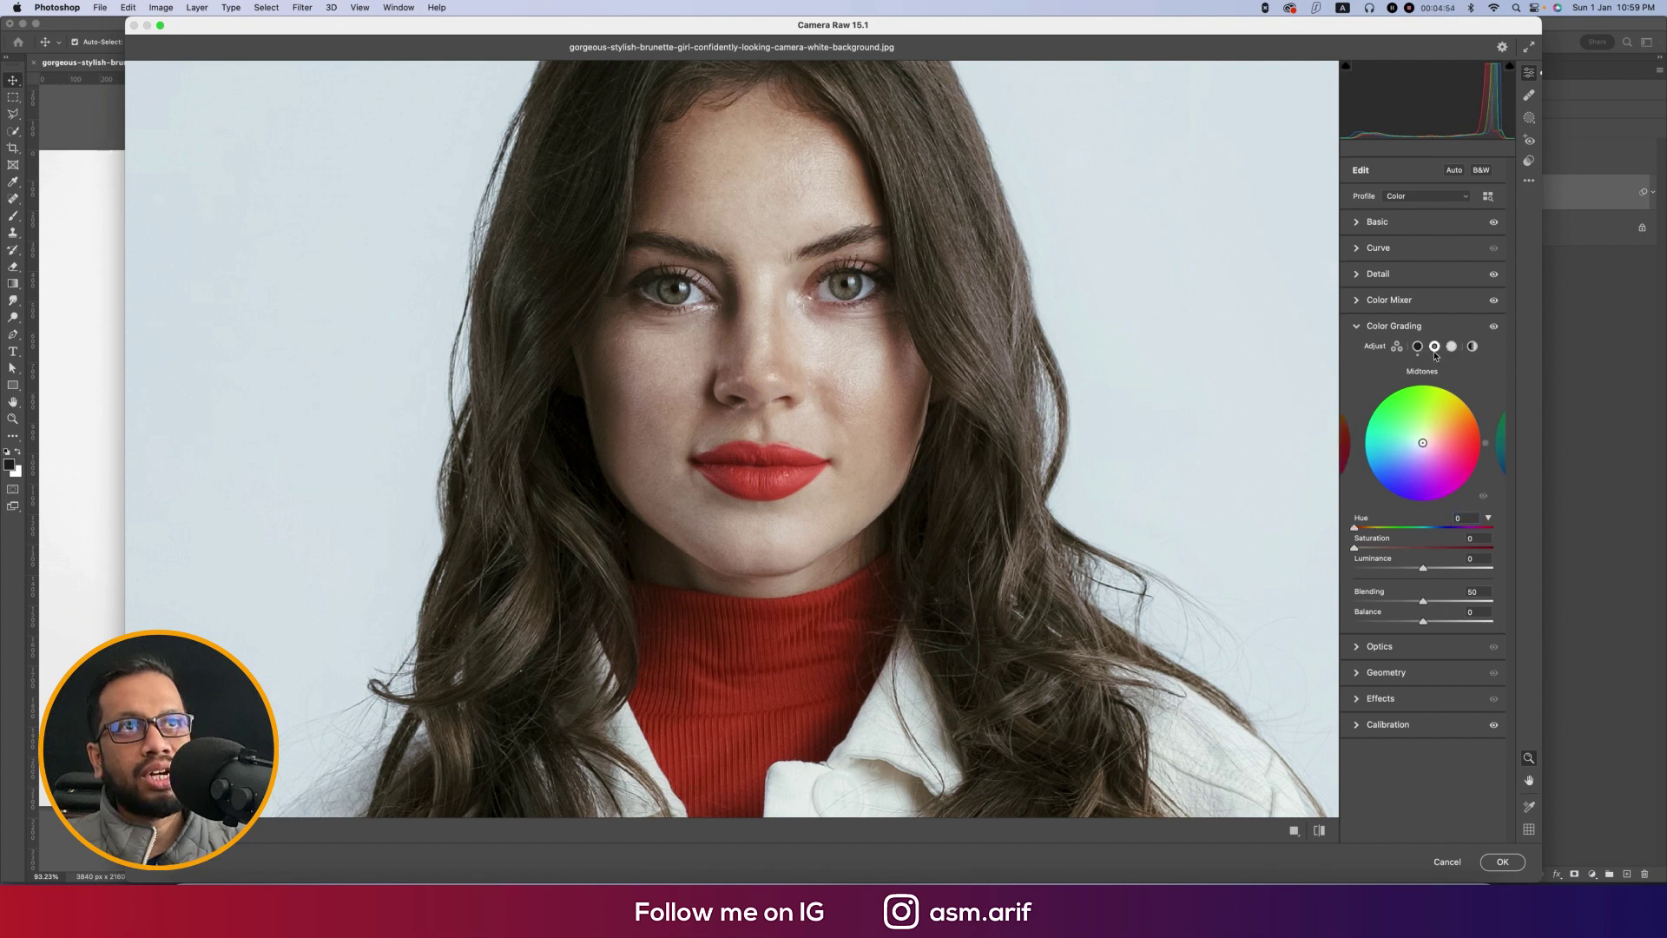
pyautogui.click(1452, 348)
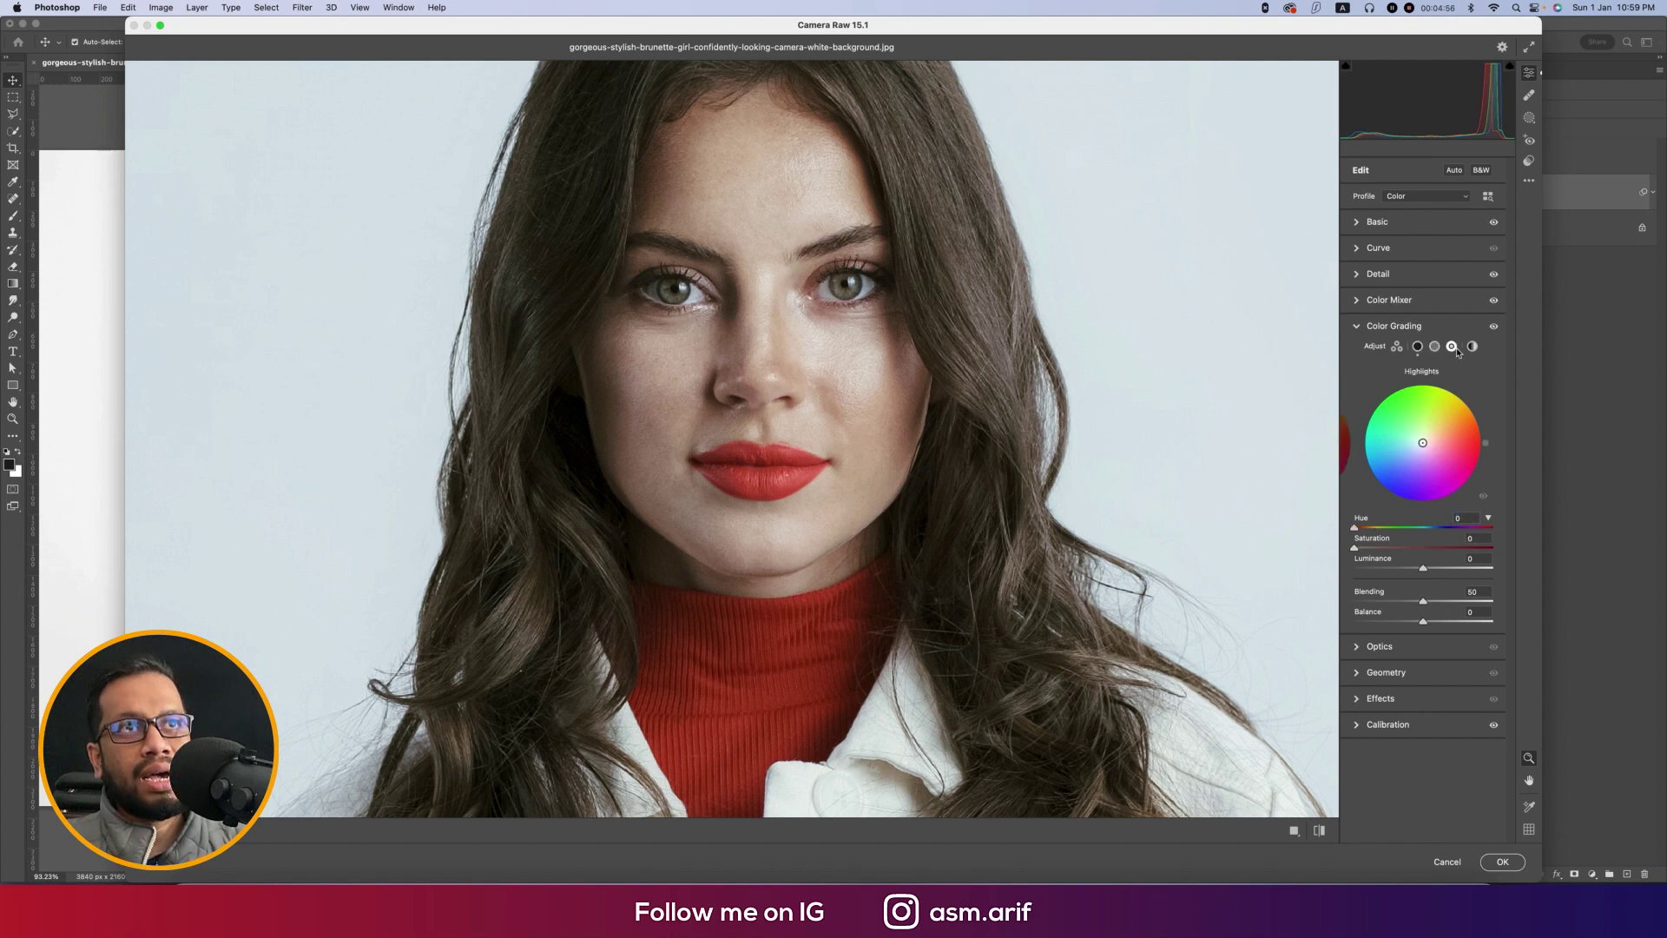
pyautogui.click(1459, 518)
pyautogui.write('66')
pyautogui.click(1380, 548)
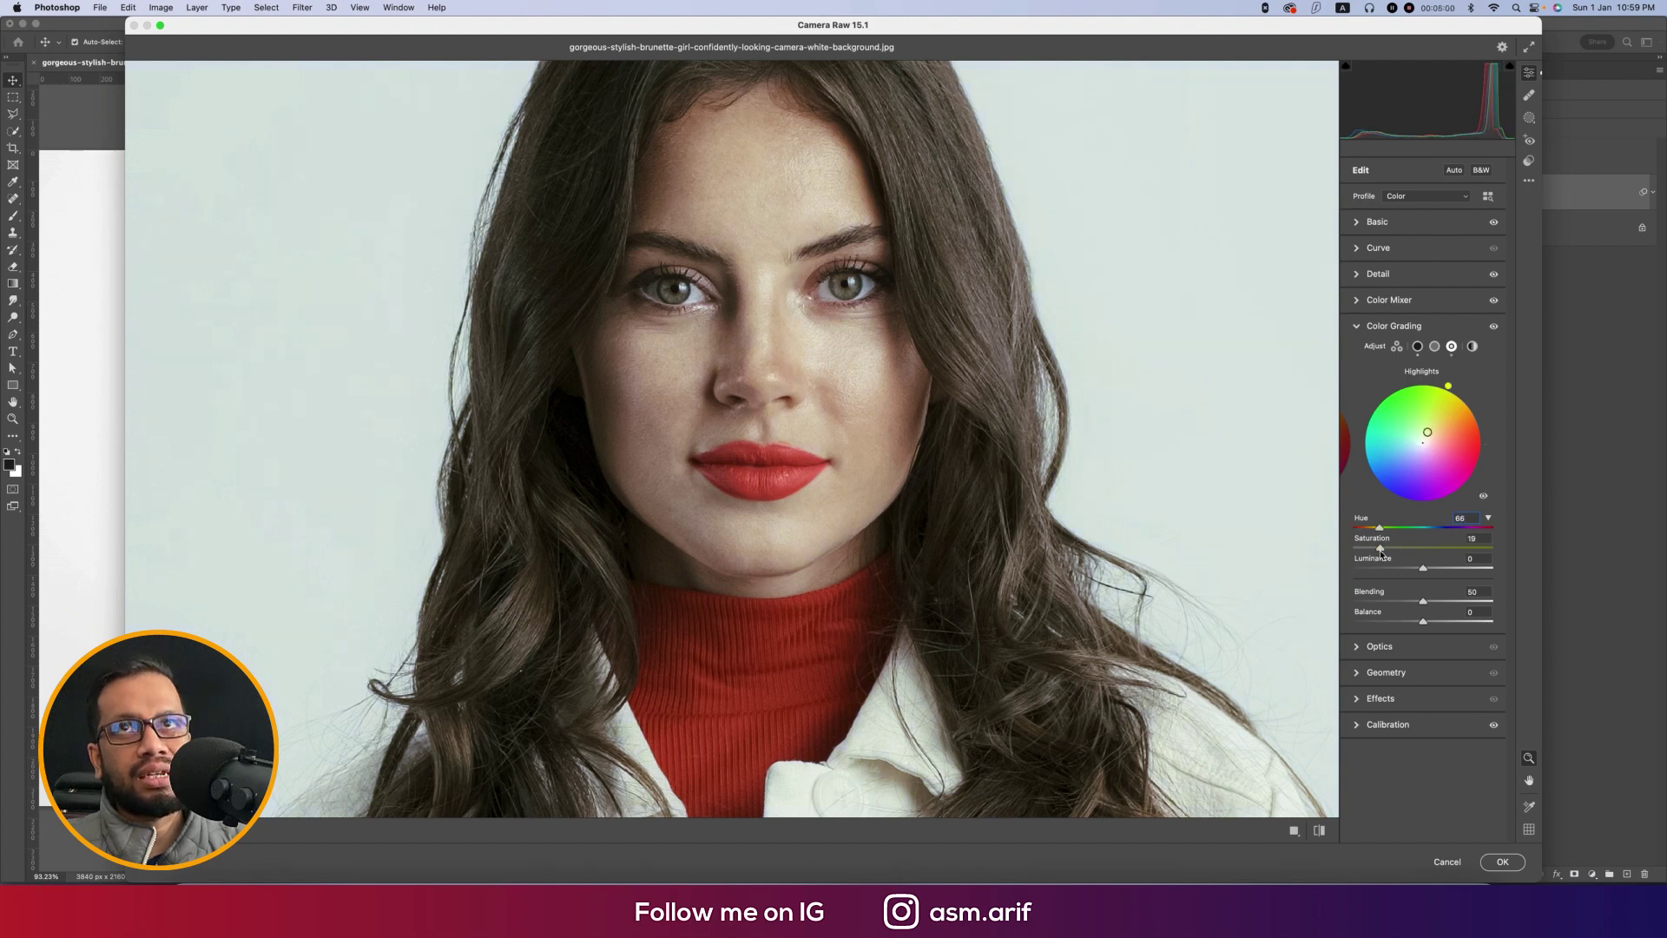
pyautogui.moveTo(1380, 550)
pyautogui.mouseDown()
pyautogui.moveTo(1366, 551)
pyautogui.moveTo(1434, 532)
pyautogui.mouseUp()
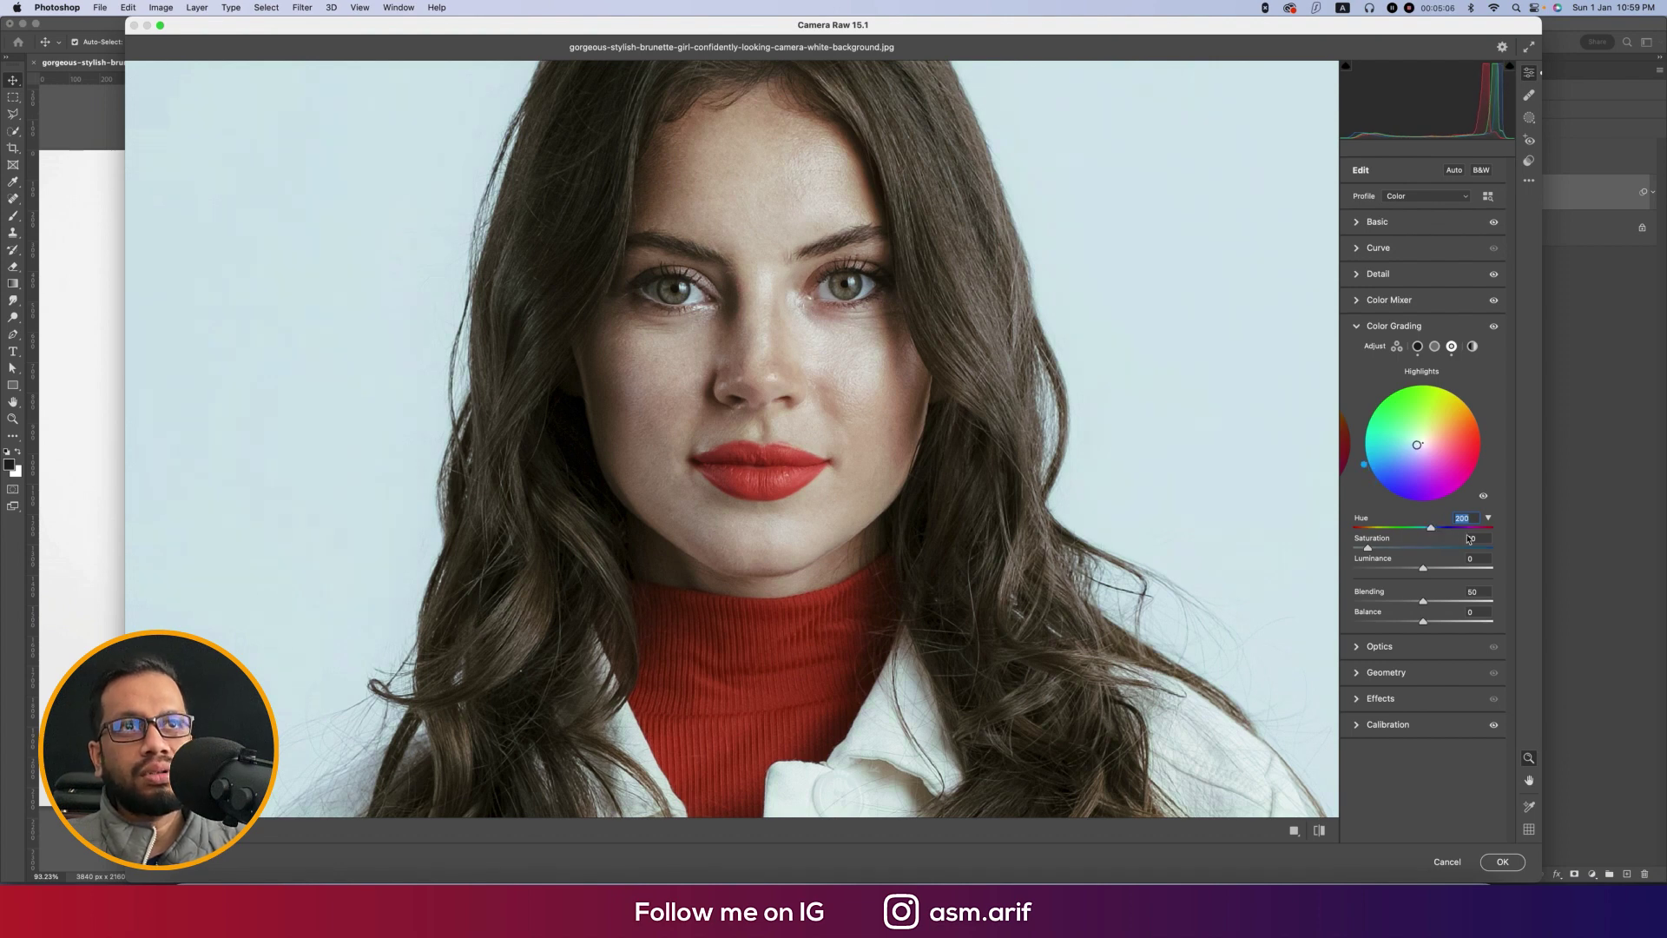
pyautogui.click(1434, 346)
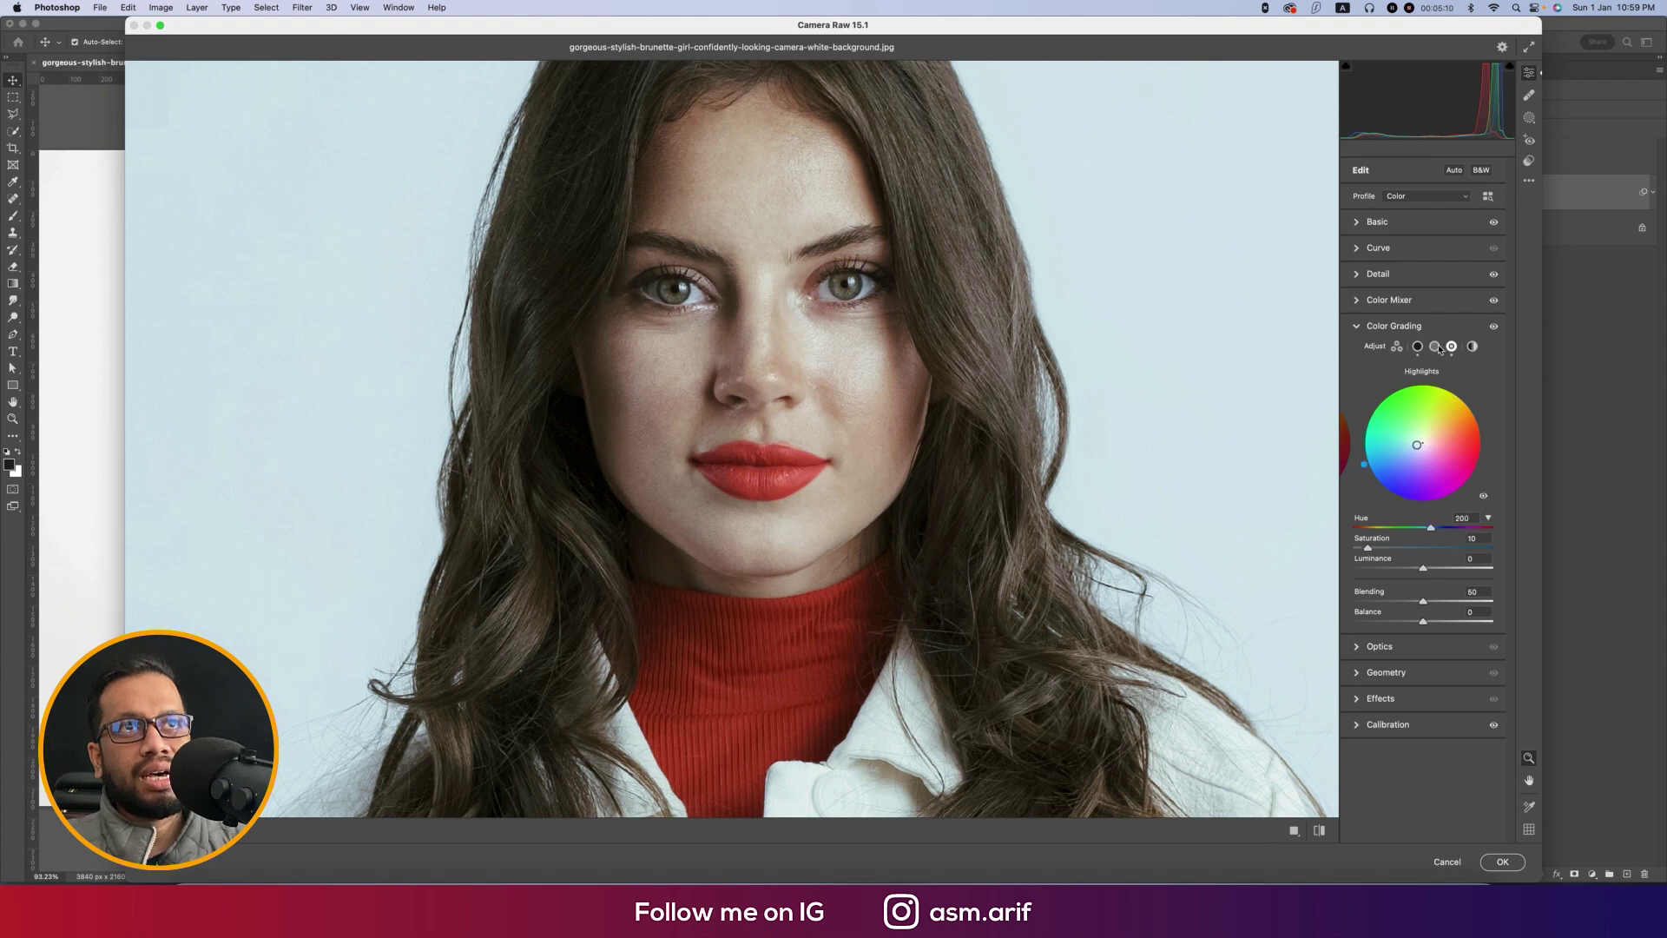
pyautogui.moveTo(1354, 527)
pyautogui.mouseDown()
pyautogui.moveTo(1423, 528)
pyautogui.moveTo(1362, 549)
pyautogui.mouseUp()
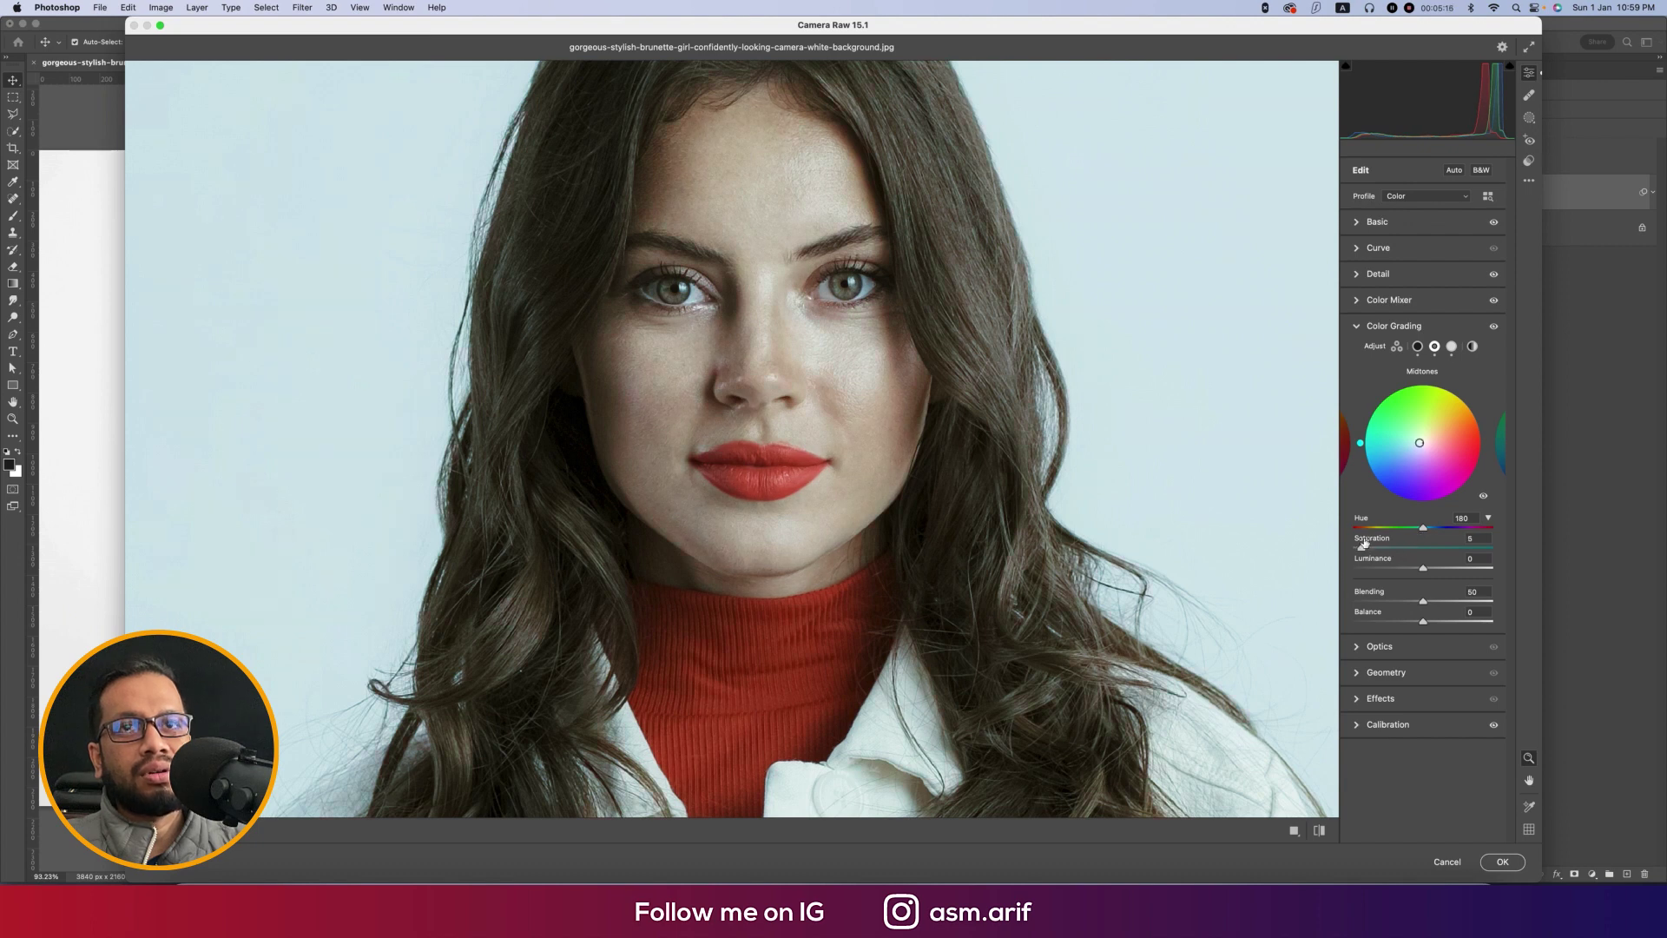
# Lower the portrait's Texture from +28 to +5 and apply the Camera Raw edit.
pyautogui.click(1358, 222)
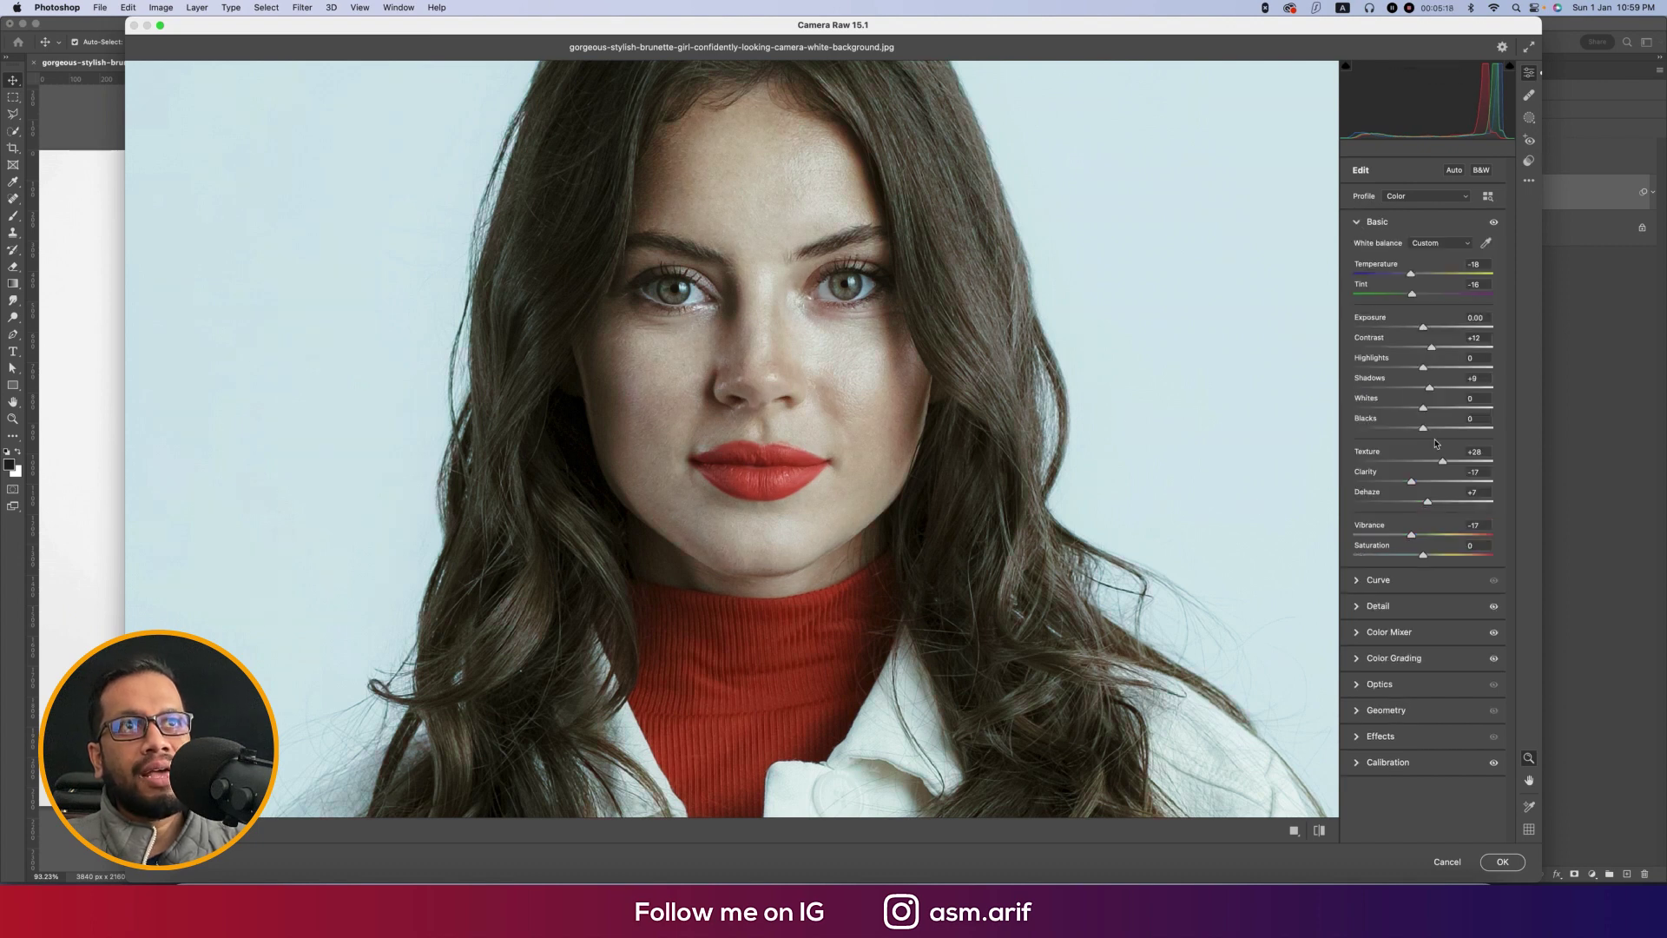
pyautogui.moveTo(1445, 466); pyautogui.dragTo(1429, 467)
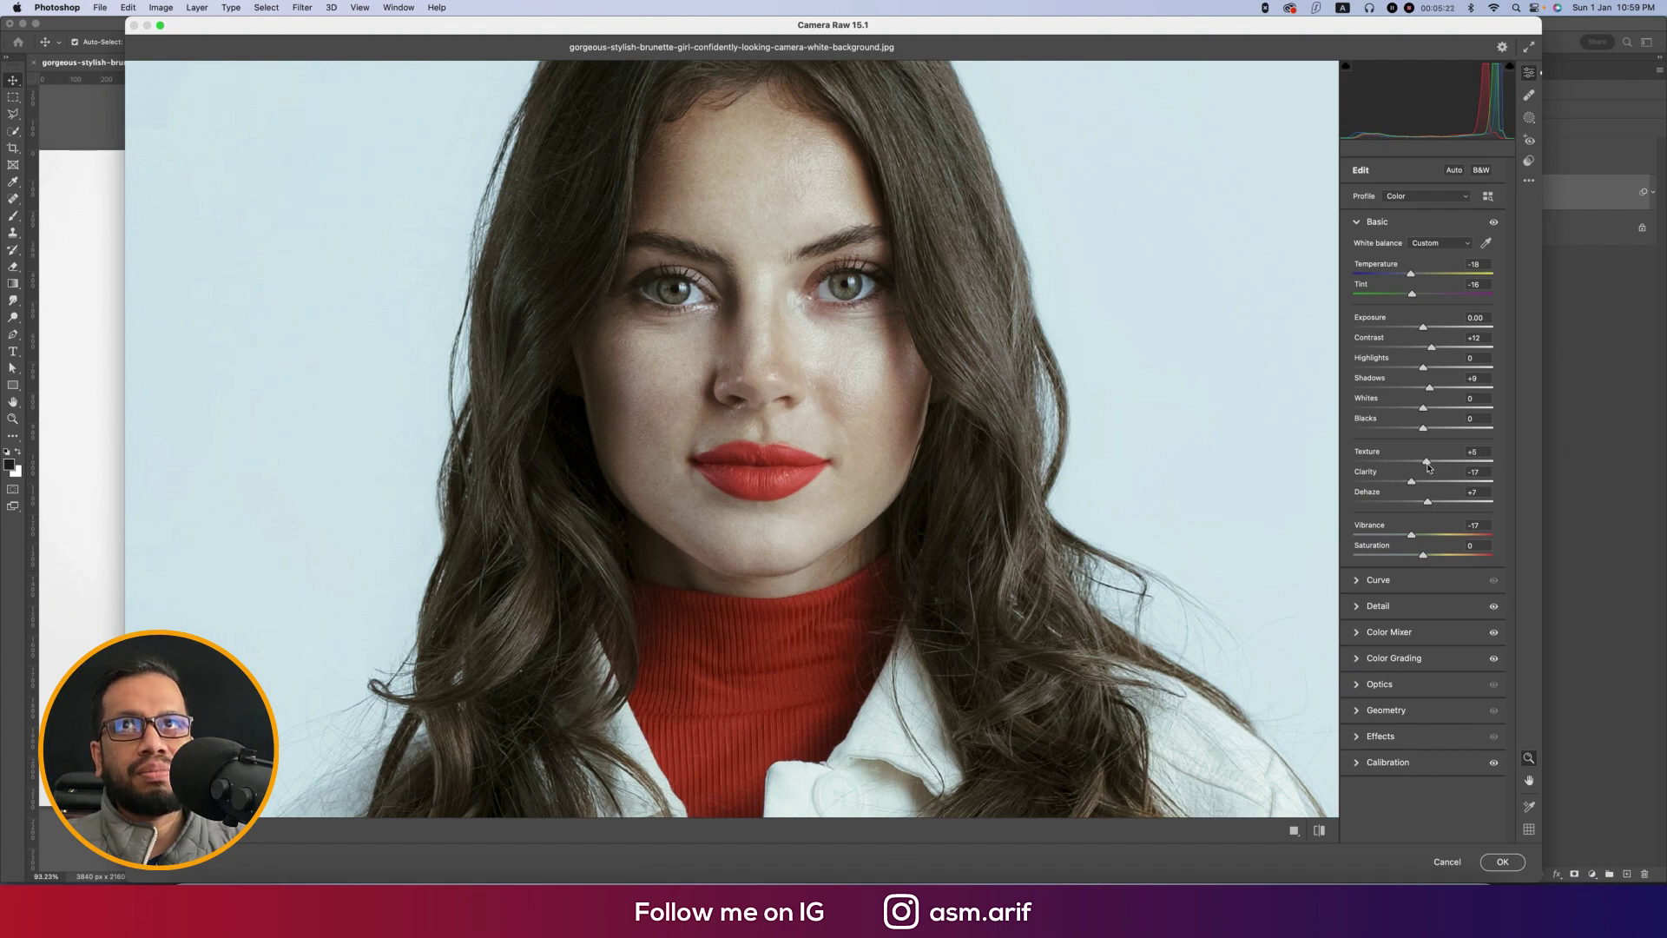
pyautogui.click(1511, 868)
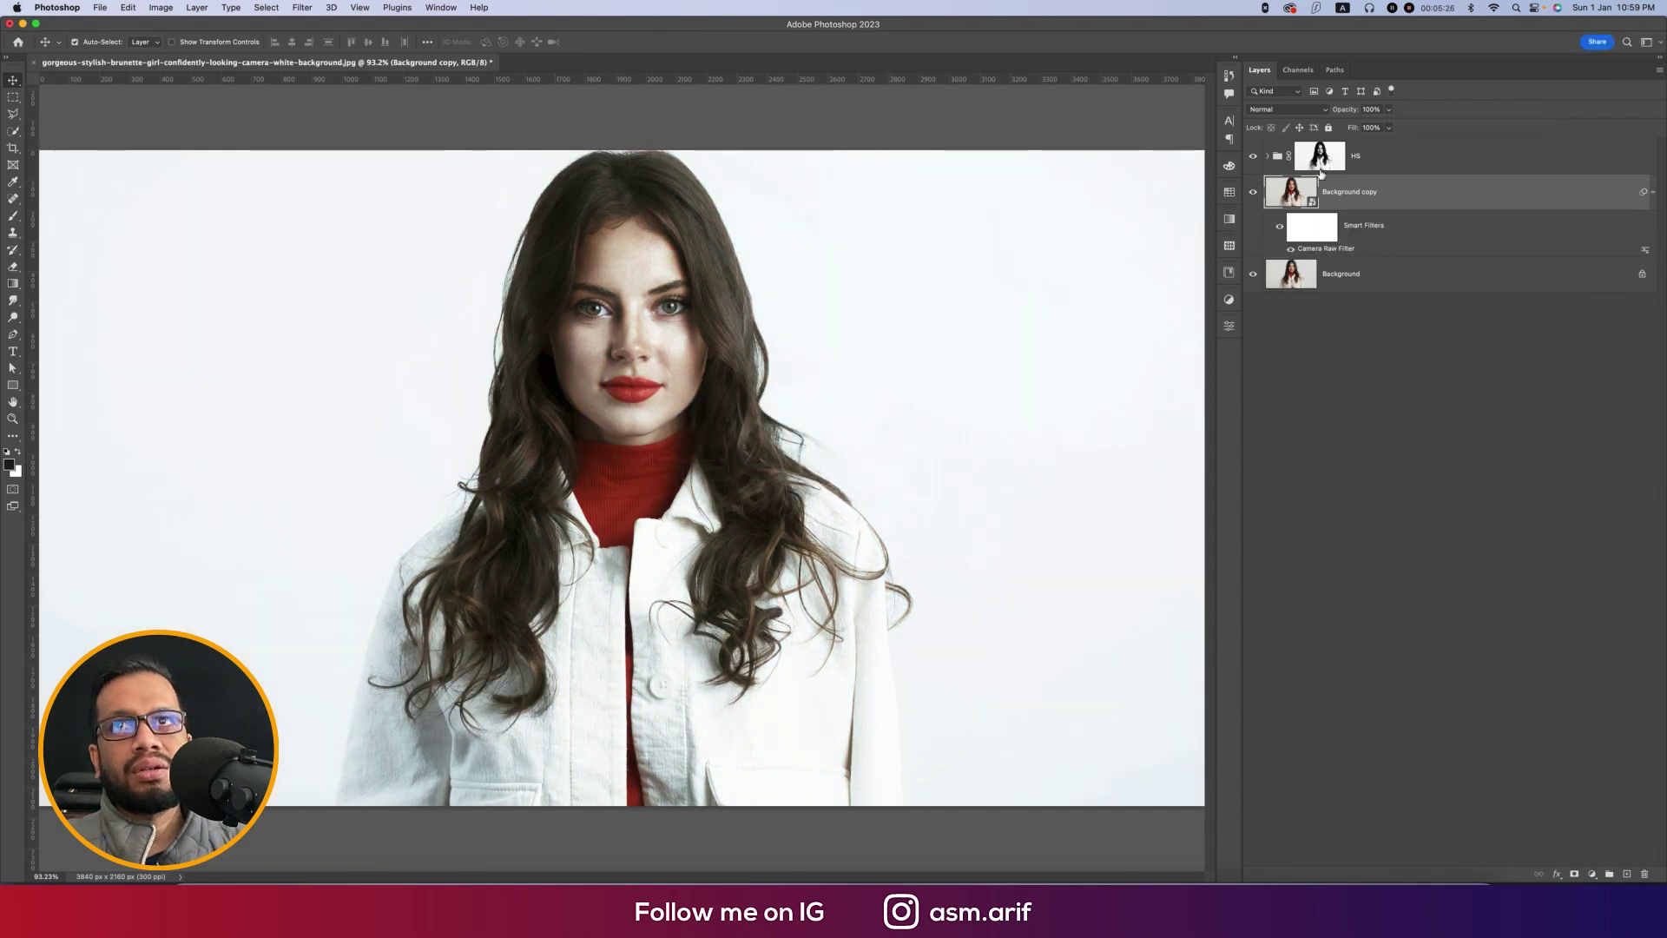
# Compare the HS group on and off, then reduce its Fill to 36%.
pyautogui.click(1253, 157)
pyautogui.click(1253, 157)
pyautogui.click(1369, 149)
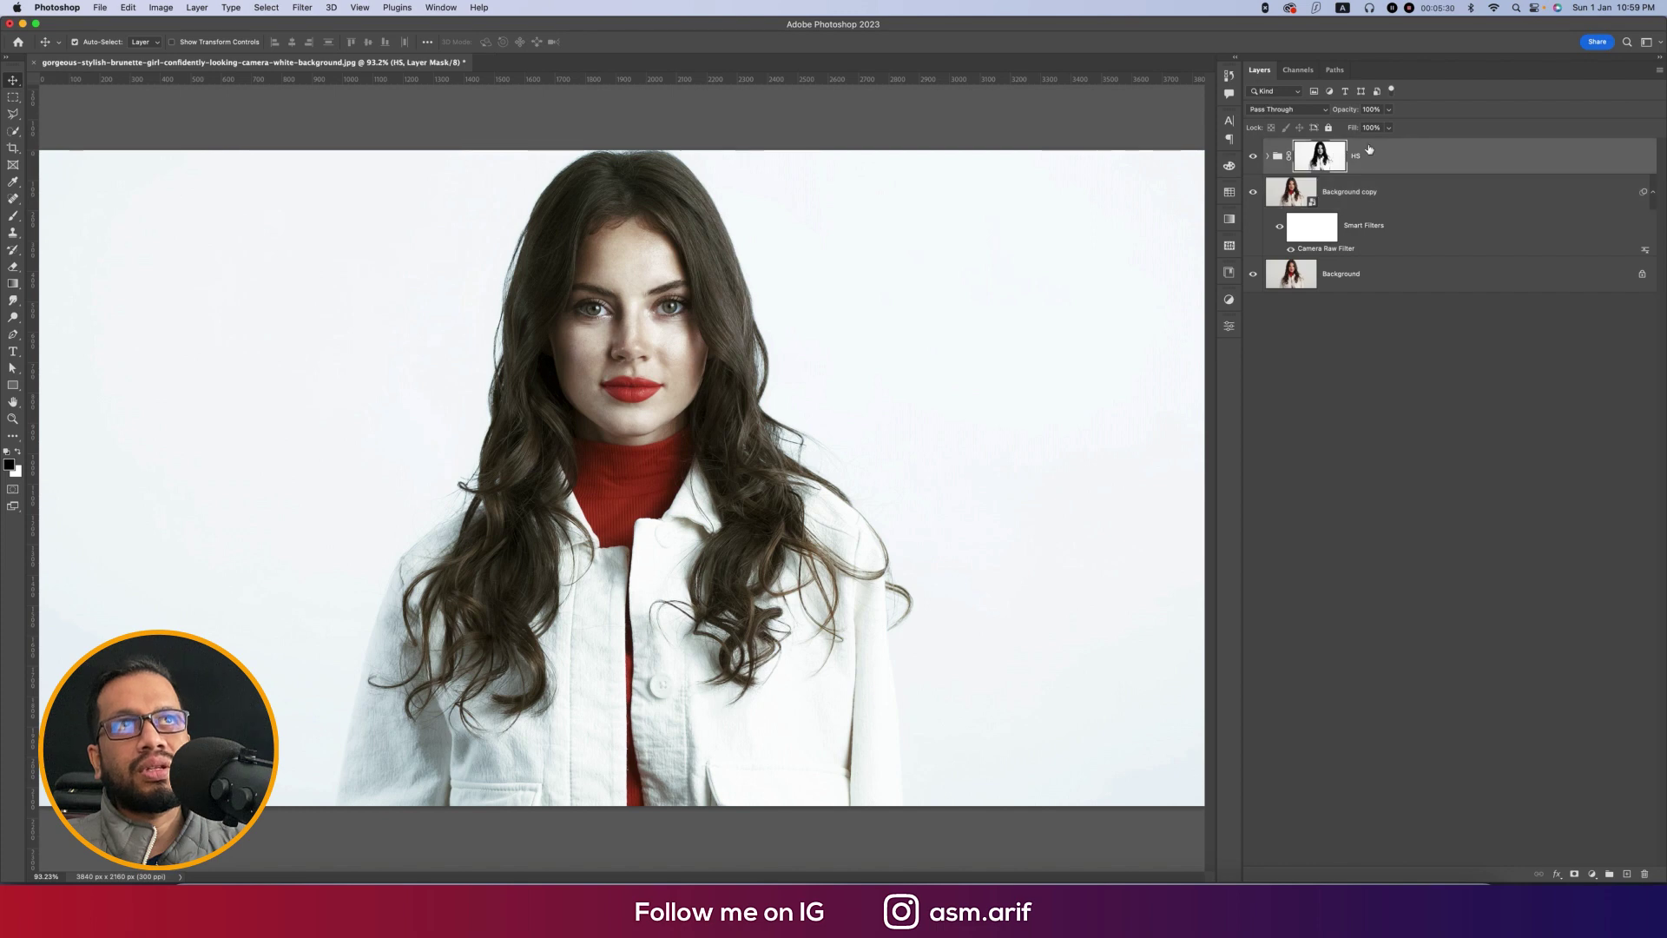
pyautogui.click(1387, 128)
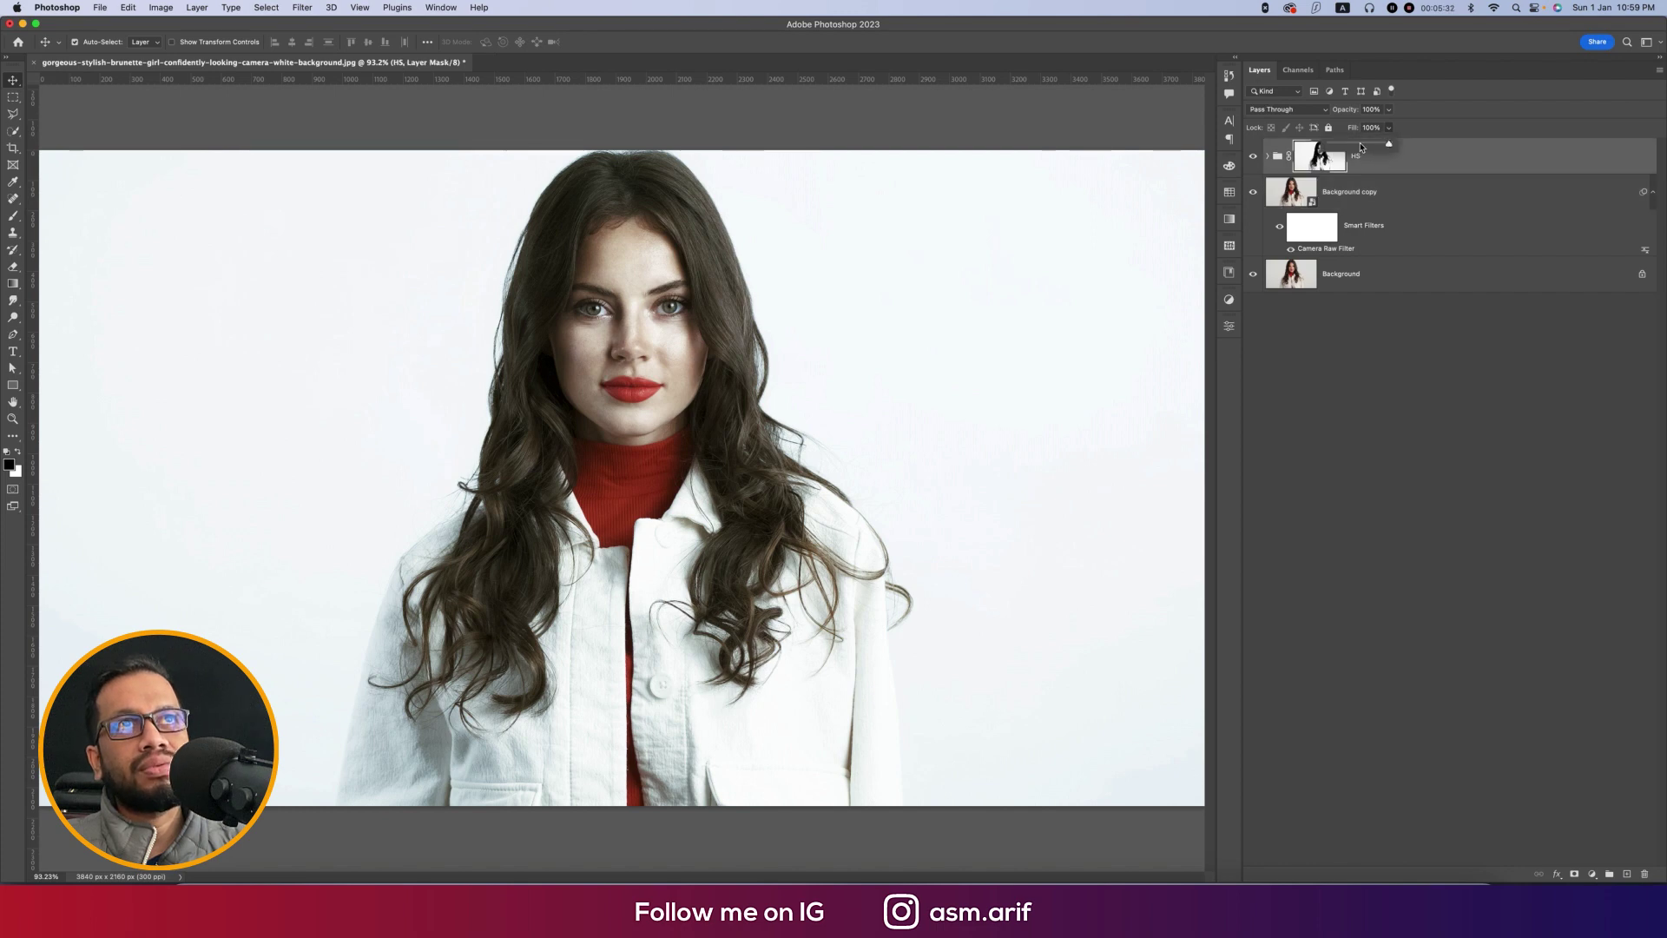
pyautogui.moveTo(1363, 146); pyautogui.dragTo(1353, 147)
pyautogui.click(1442, 252)
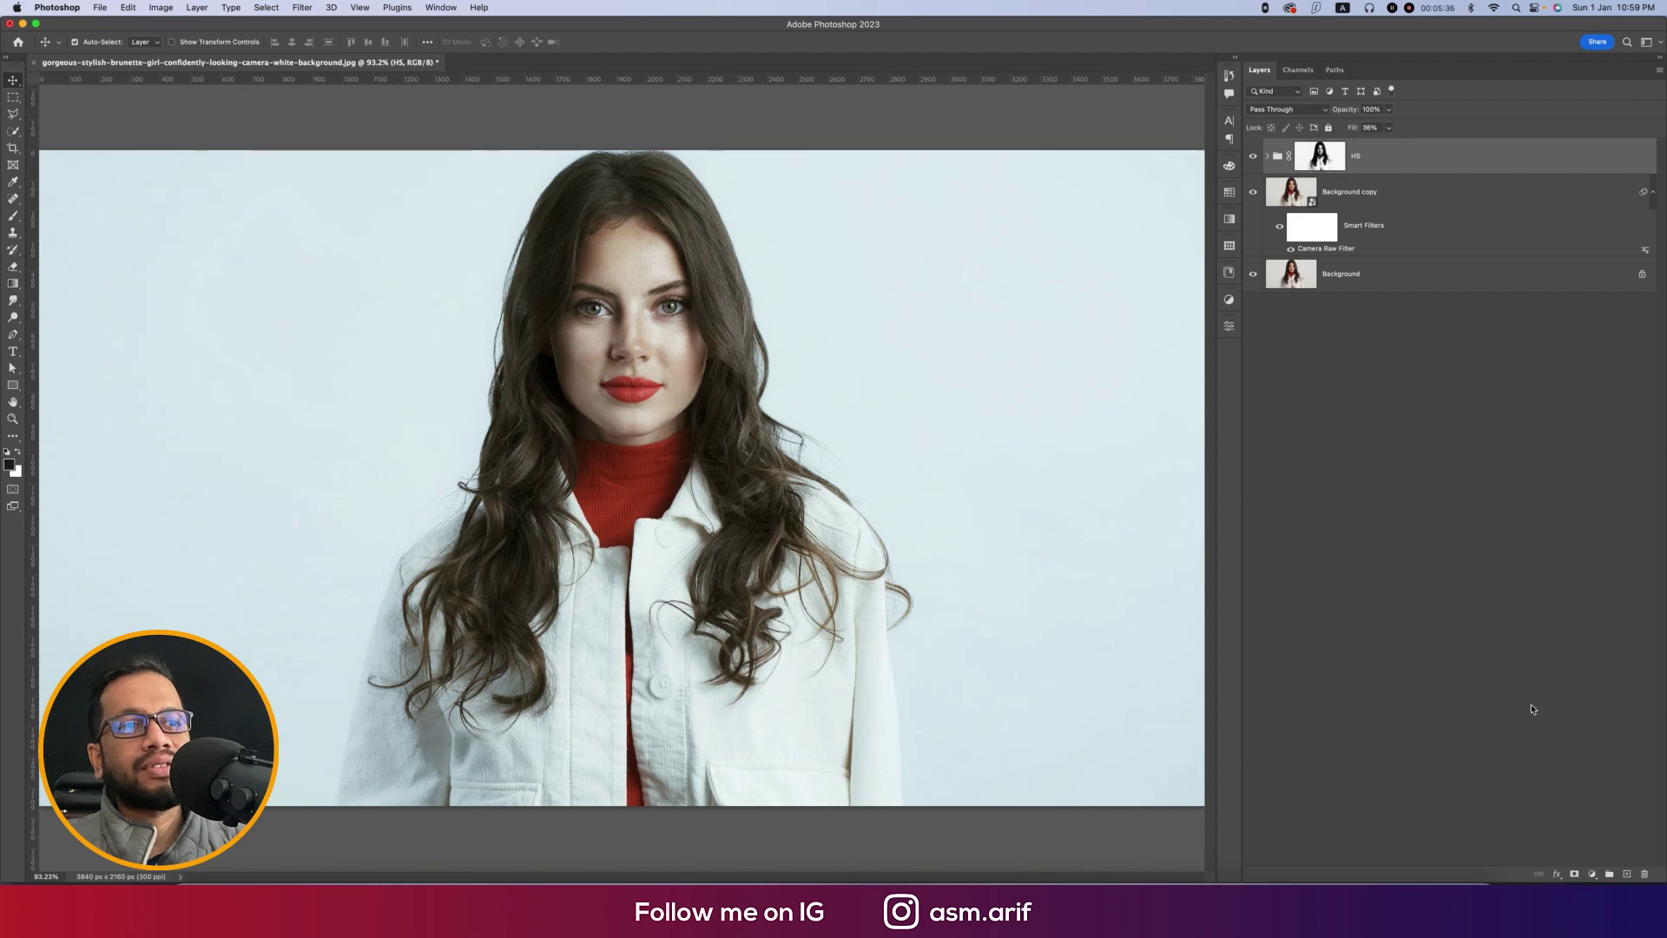
pyautogui.click(1593, 874)
pyautogui.click(1606, 772)
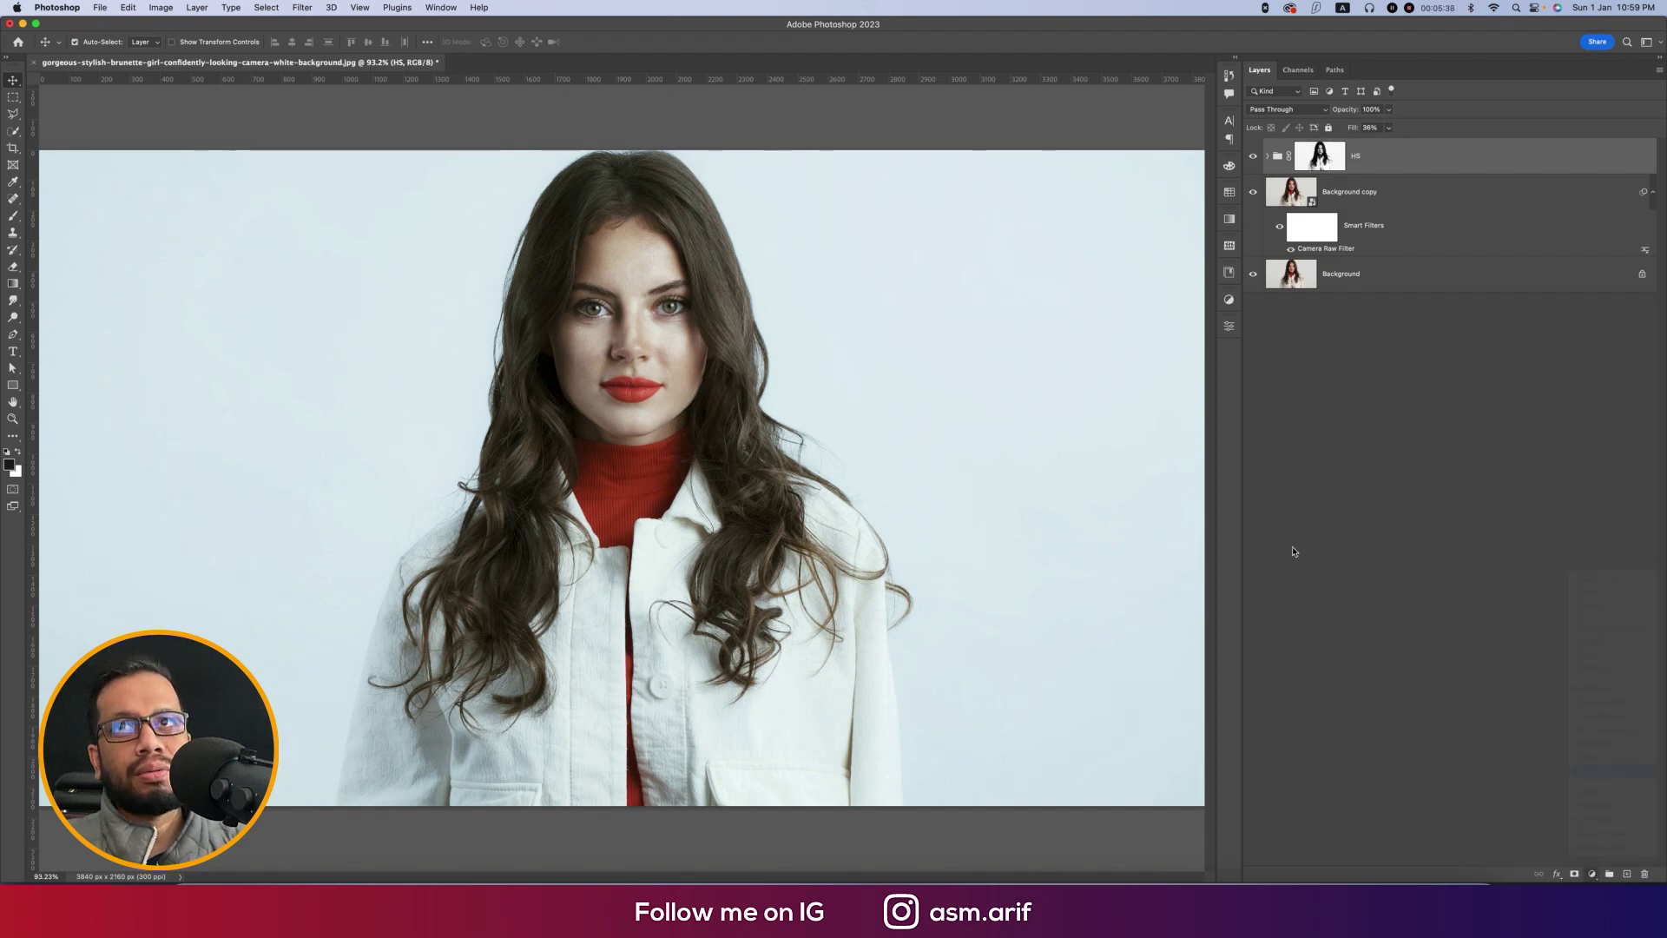
# Apply the Fuji ETERNA 250D Kodak 2395 LUT to the Color Lookup layer at 55% fill.
pyautogui.click(1126, 369)
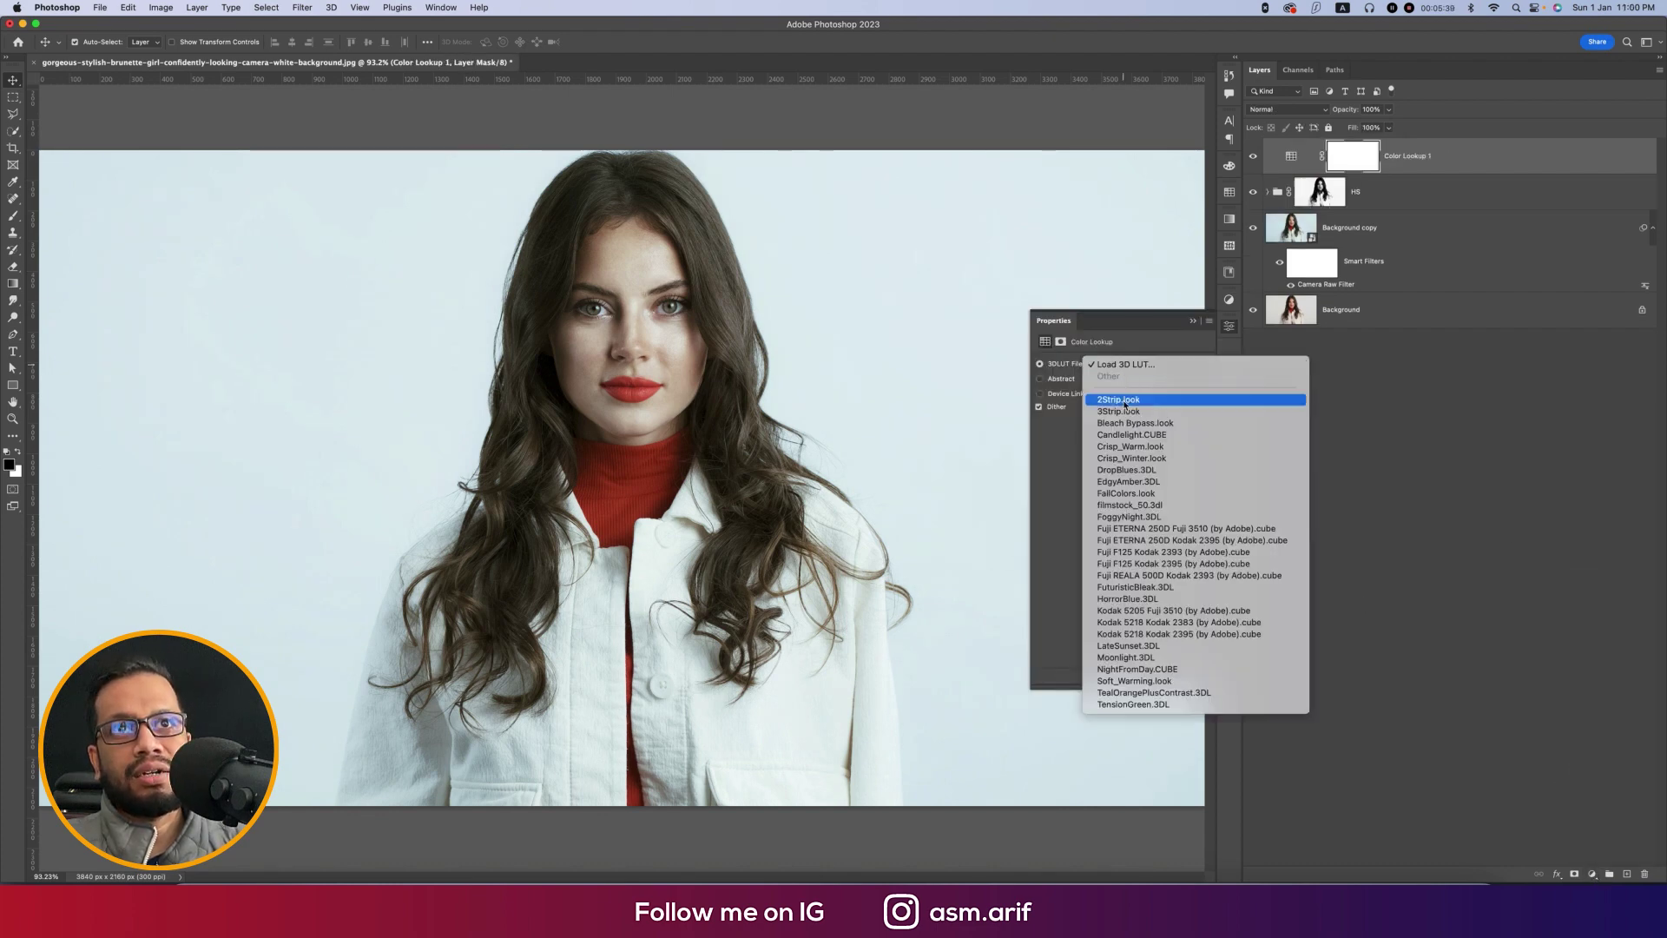
pyautogui.click(1149, 540)
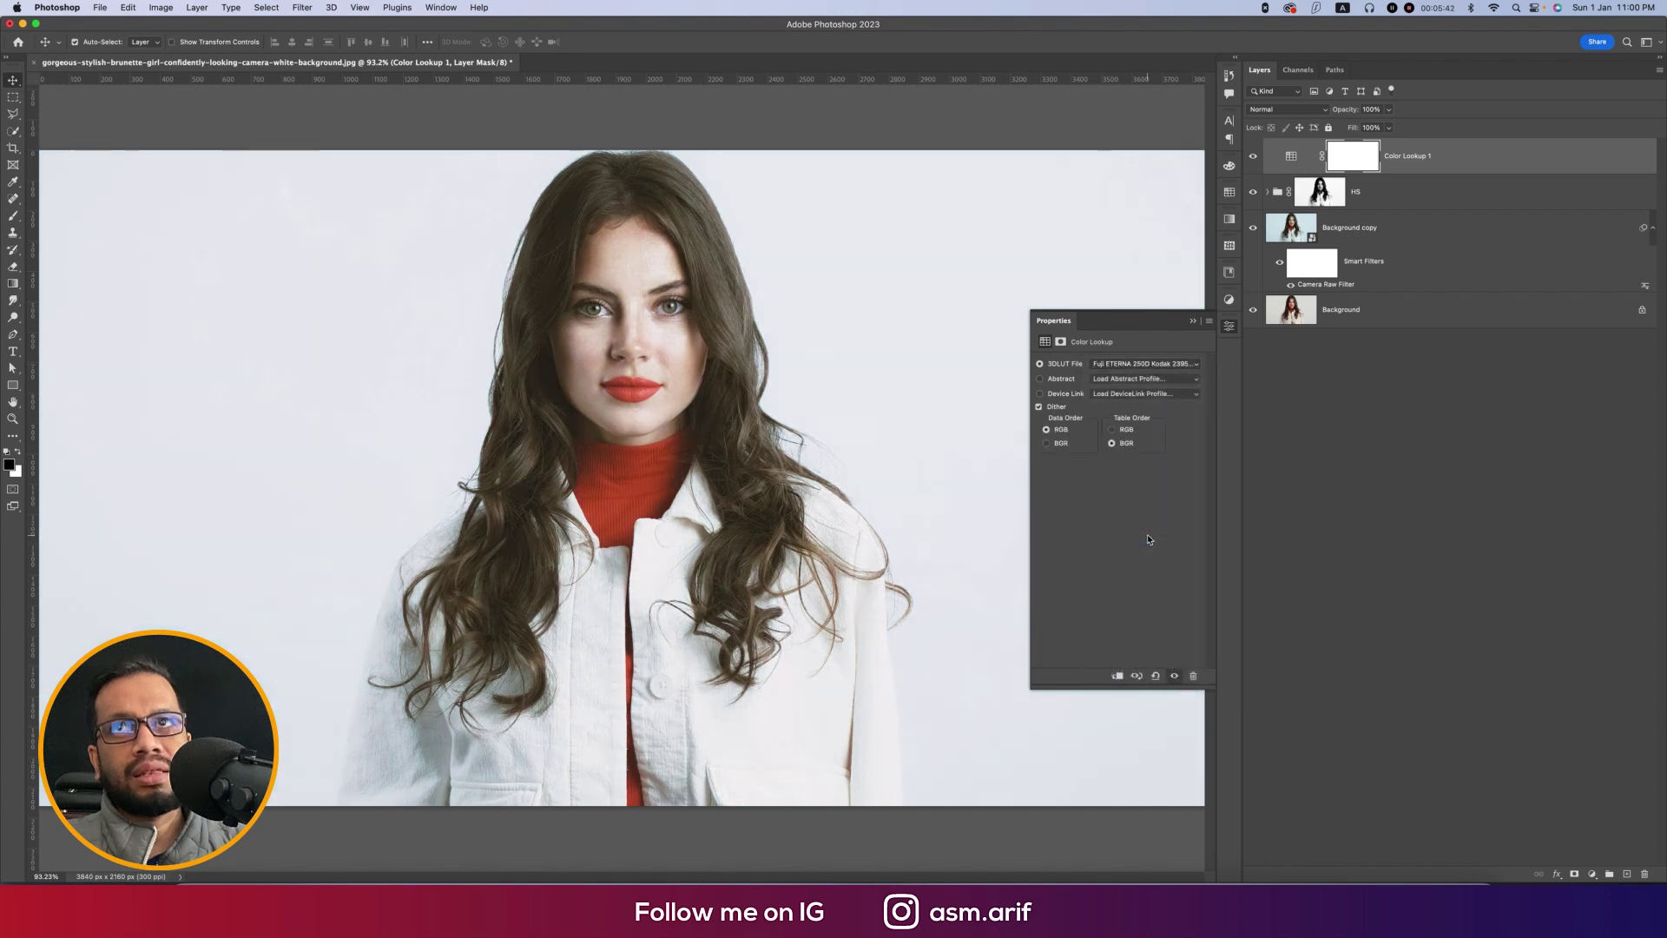
pyautogui.click(1194, 323)
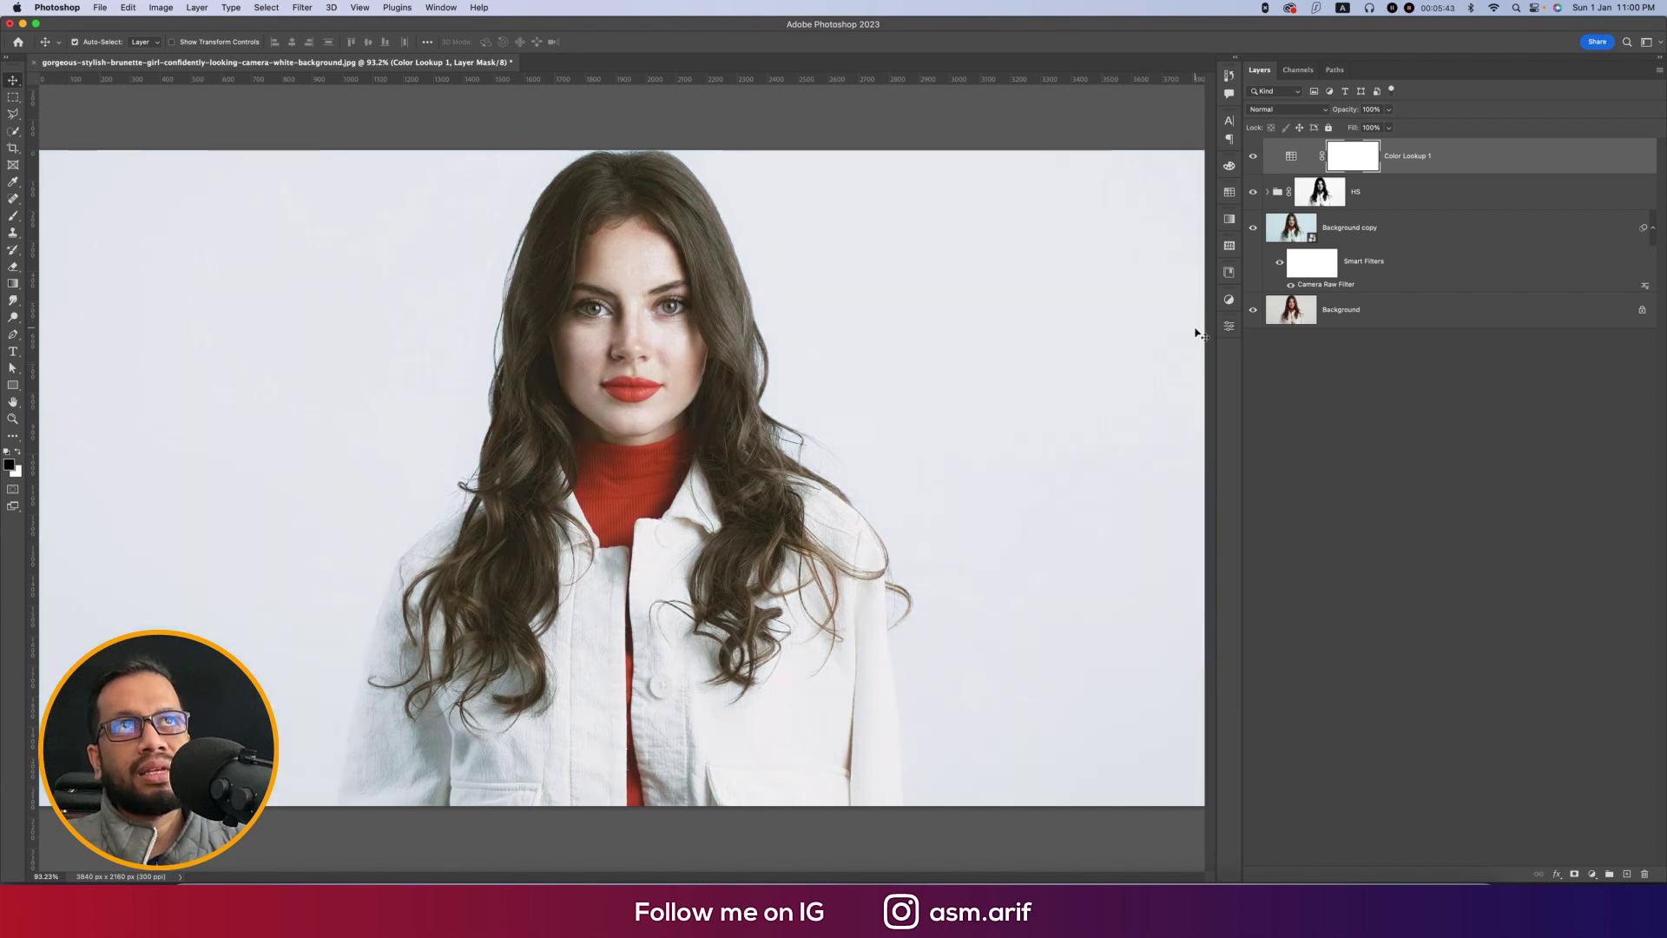
pyautogui.click(1390, 128)
pyautogui.click(1361, 144)
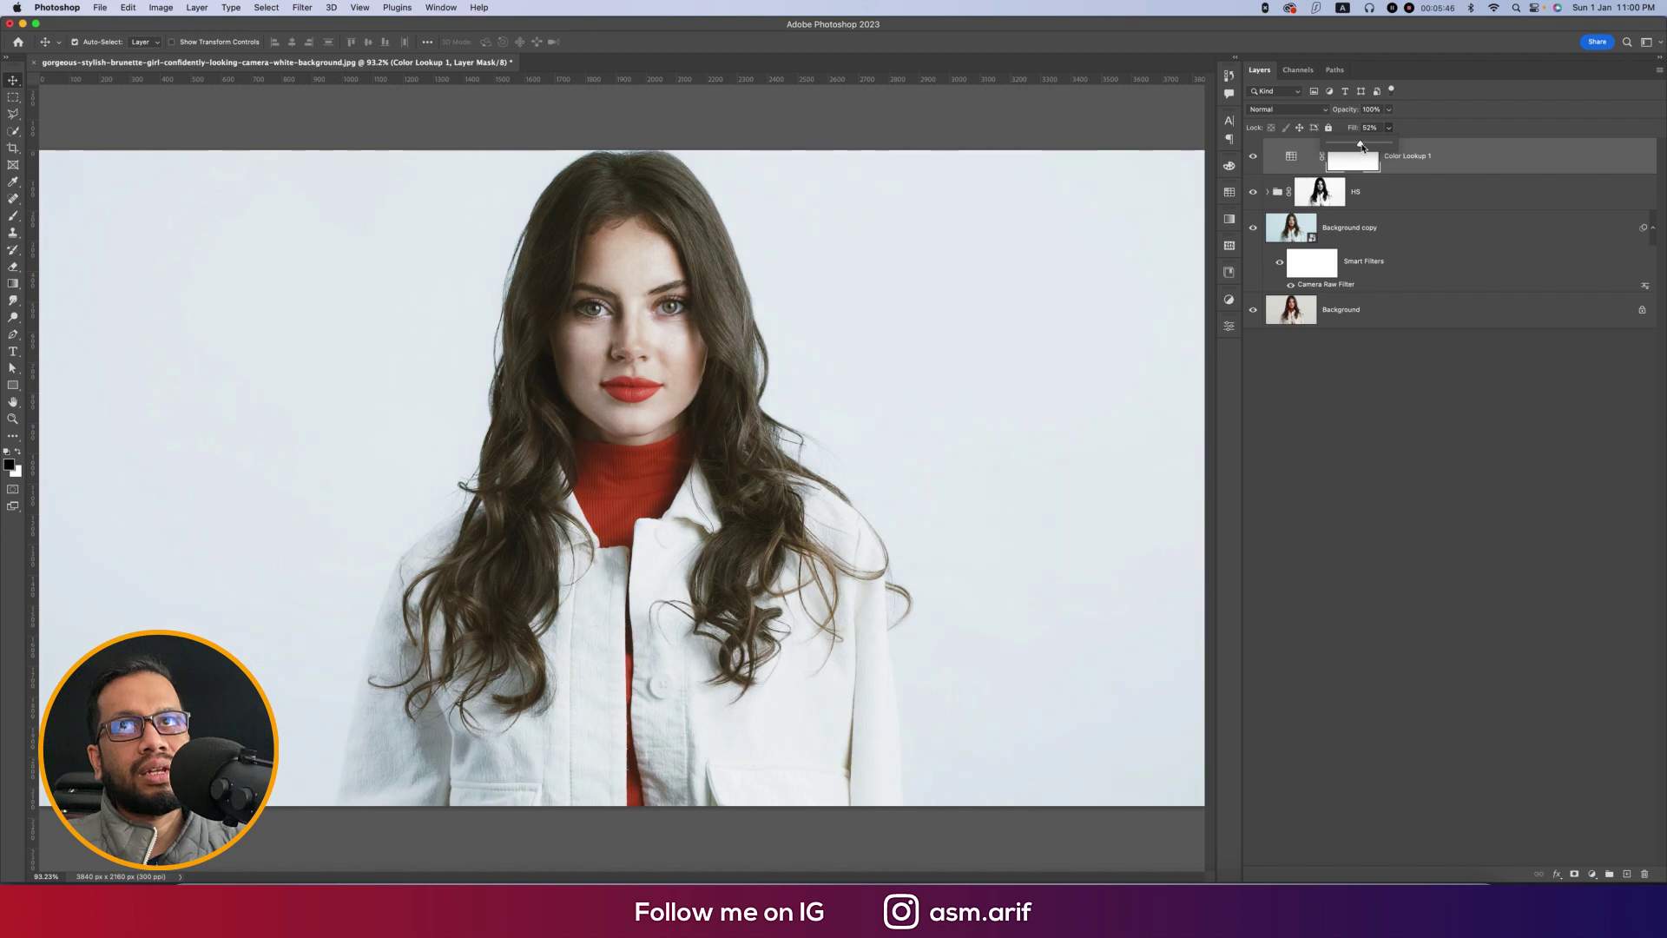
# Add a Levels layer with midtones deepened to 0.89 and the white point lowered to 249.
pyautogui.click(1591, 874)
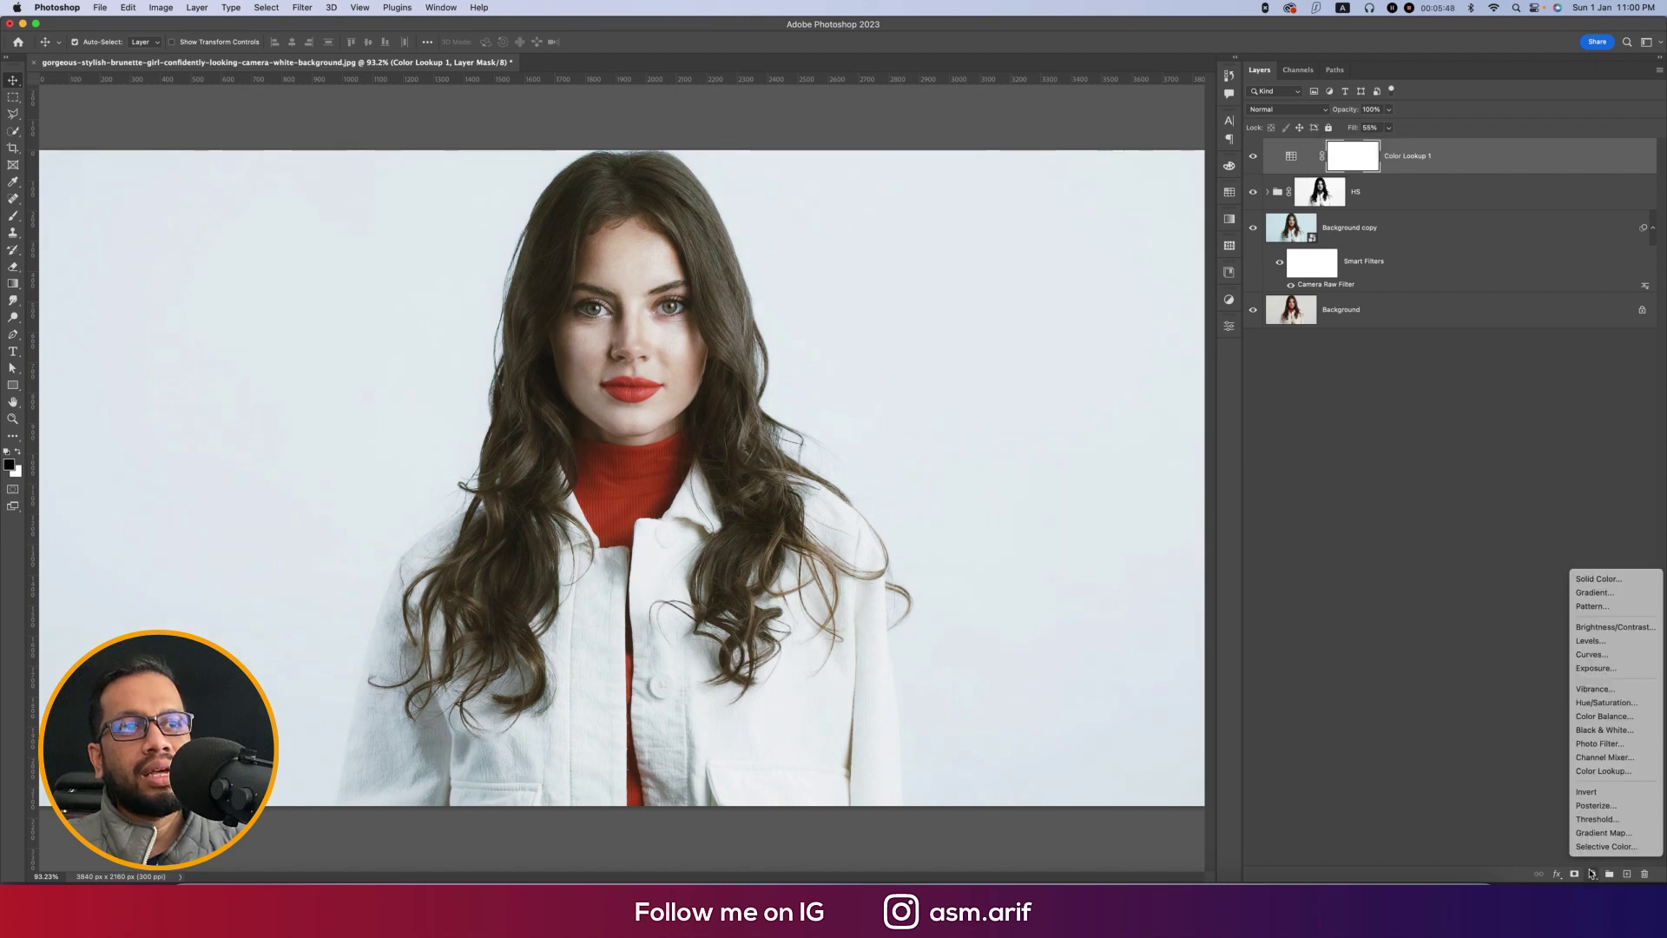
pyautogui.click(1611, 647)
pyautogui.moveTo(1128, 460); pyautogui.dragTo(1194, 460)
pyautogui.moveTo(1058, 460); pyautogui.dragTo(1063, 463)
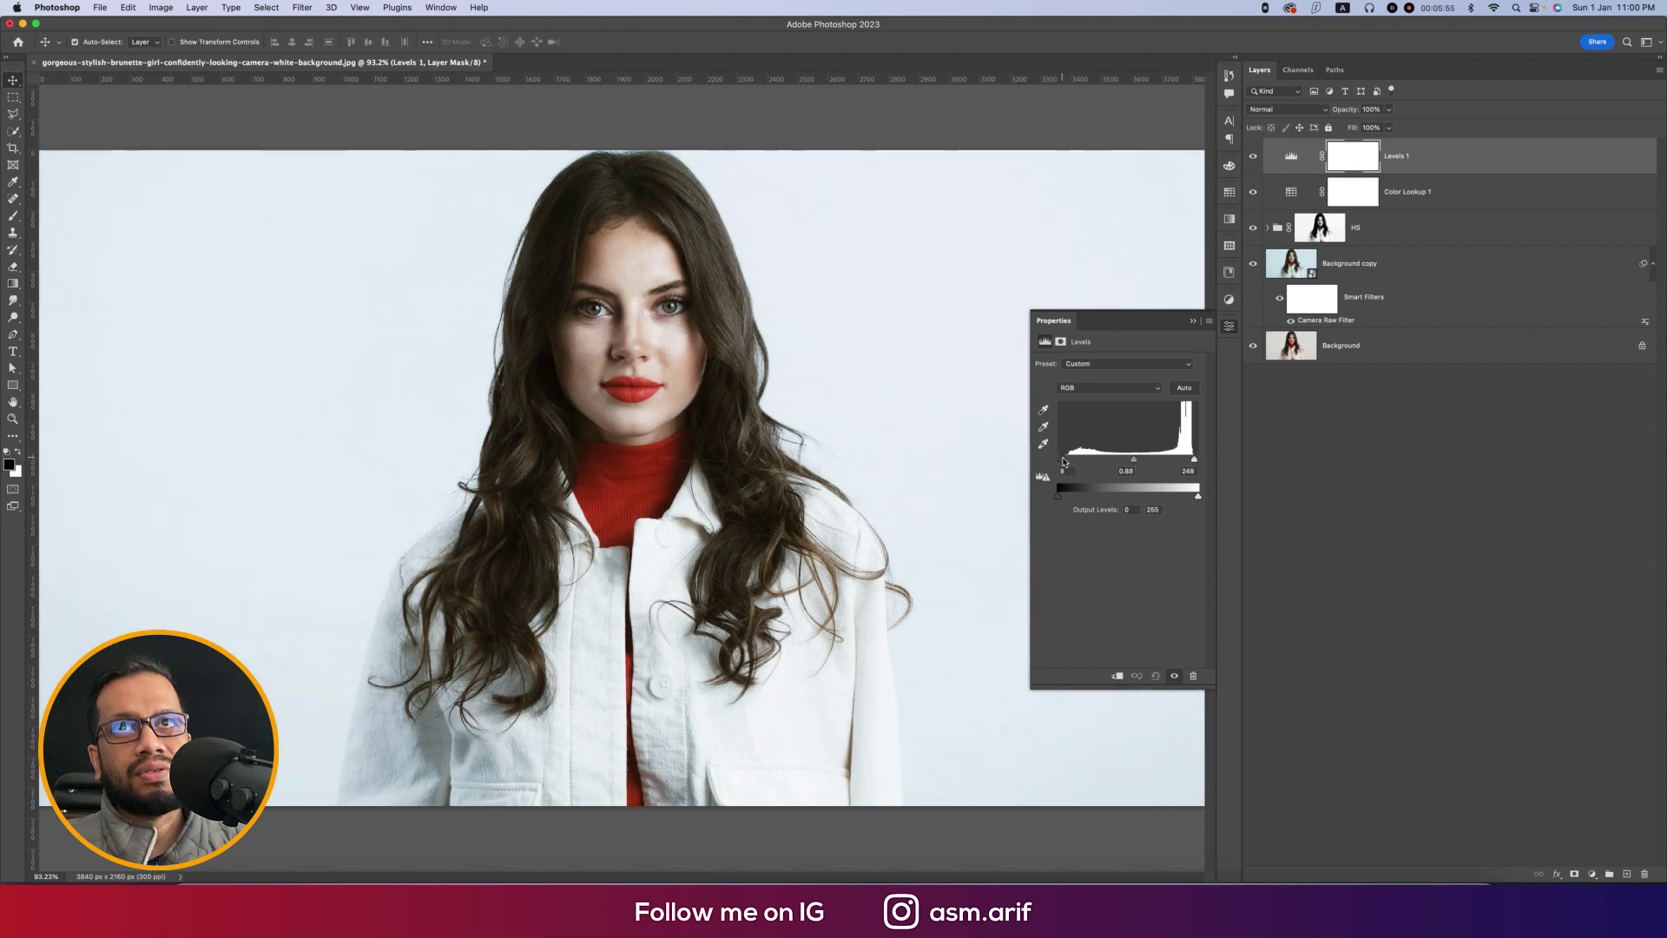
pyautogui.click(1192, 322)
# Crop the portrait with the Crop tool's 1:1 (Square) ratio preset.
pyautogui.click(14, 149)
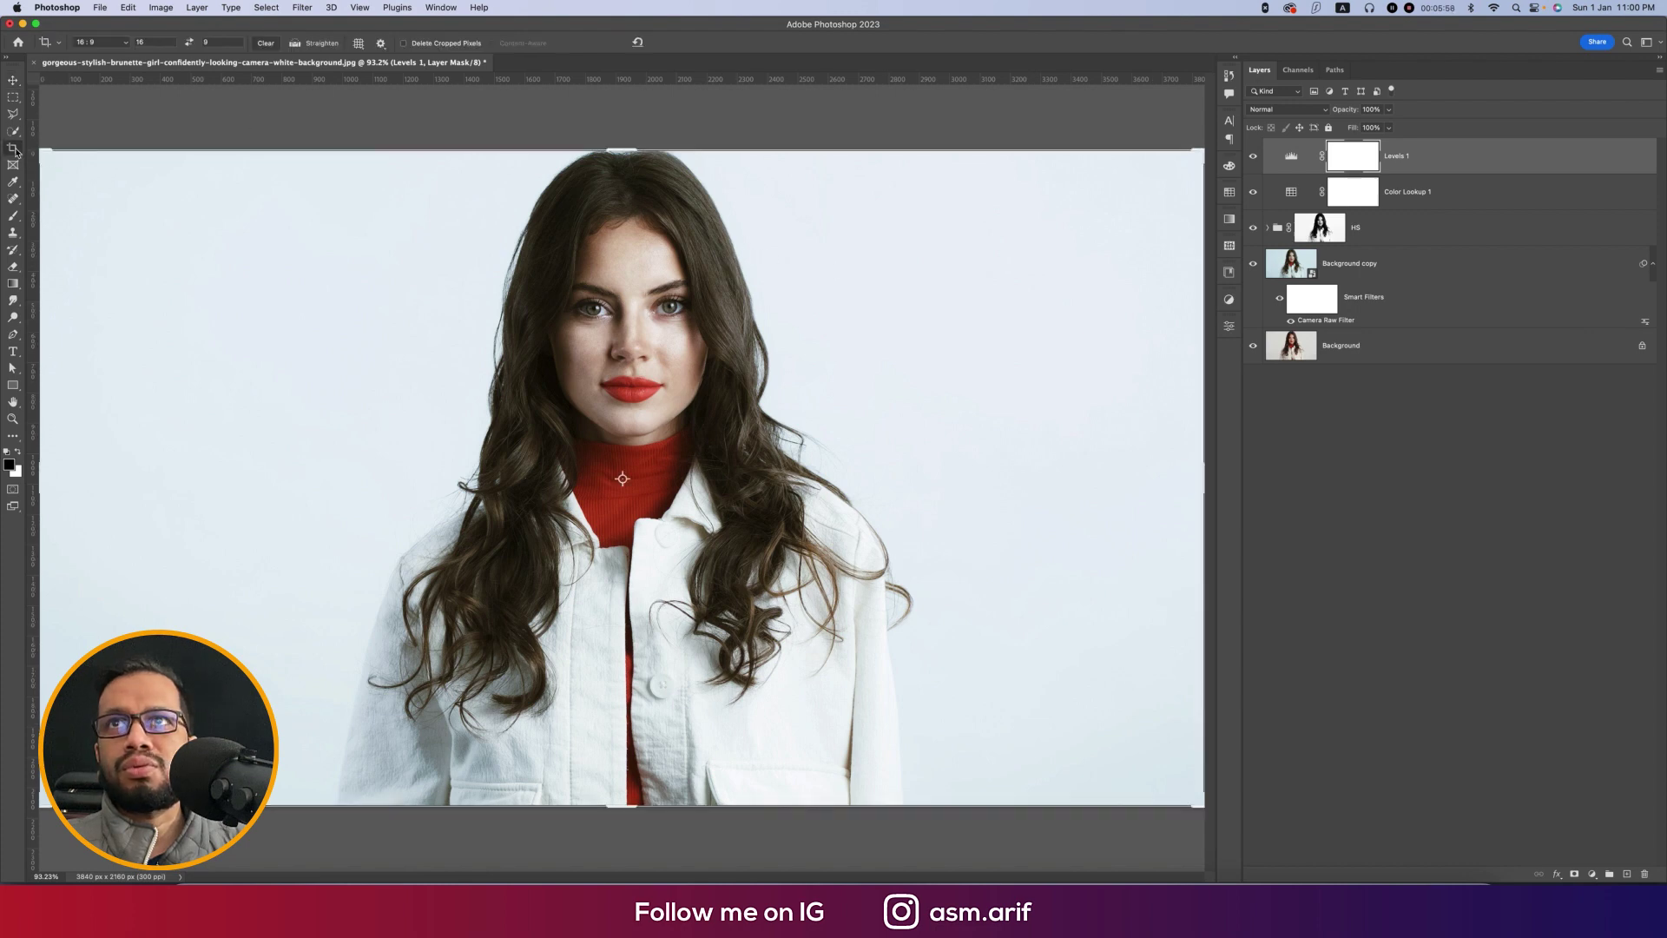
pyautogui.click(102, 43)
pyautogui.scroll(3, 104, 45)
pyautogui.click(97, 54)
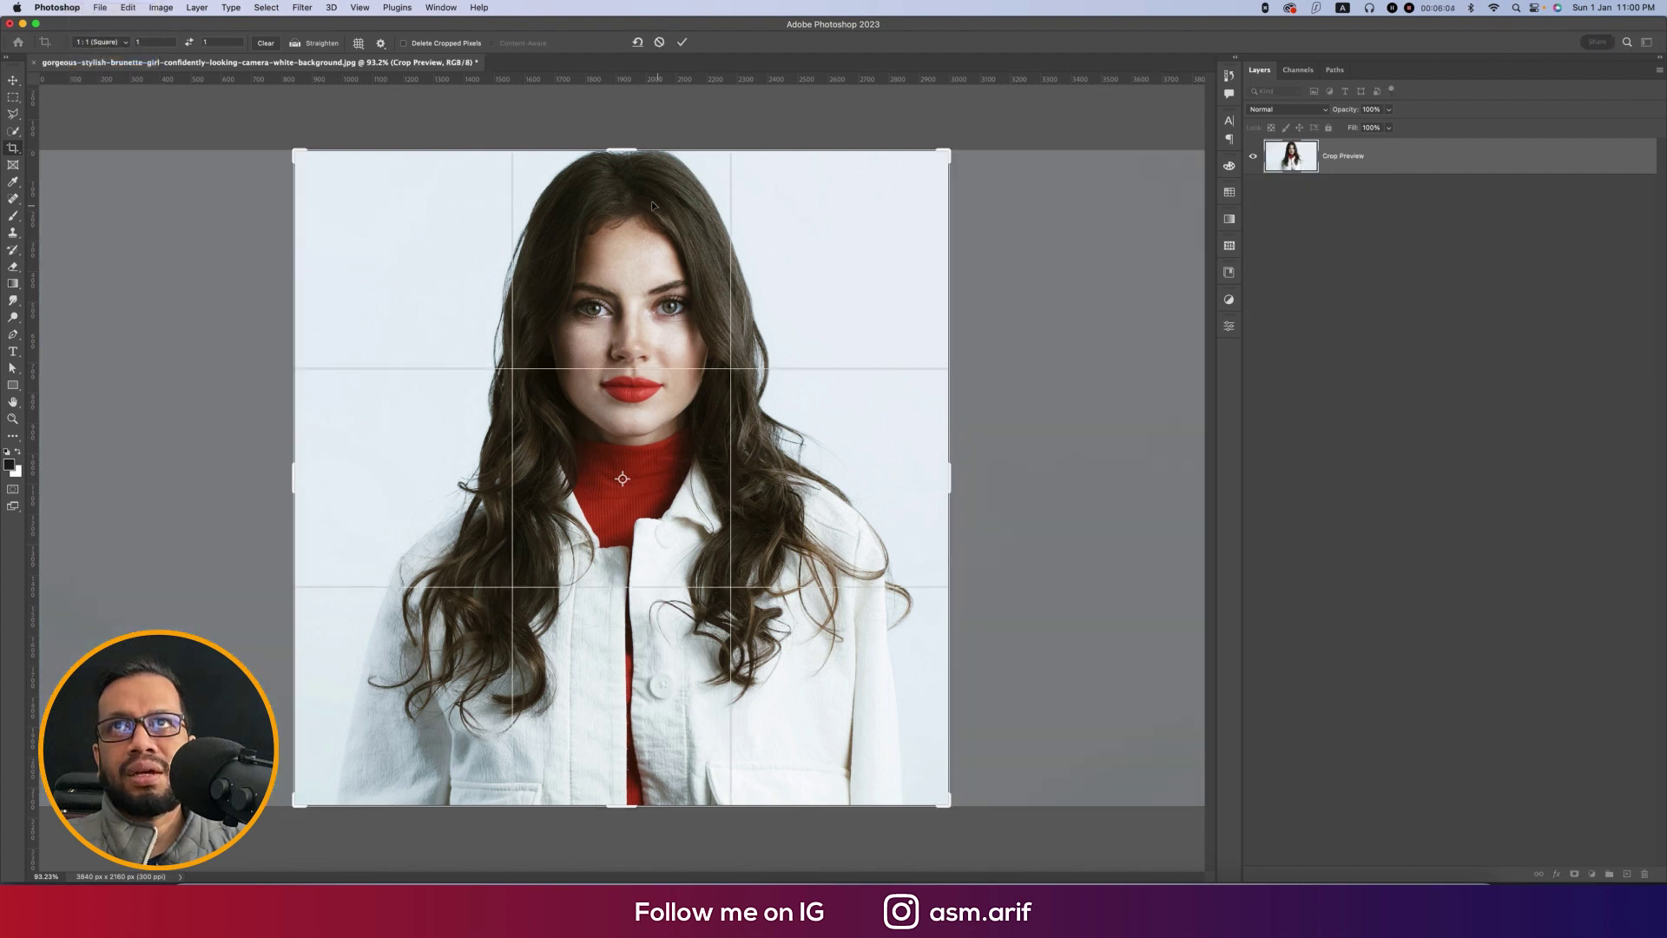
pyautogui.press('Return')
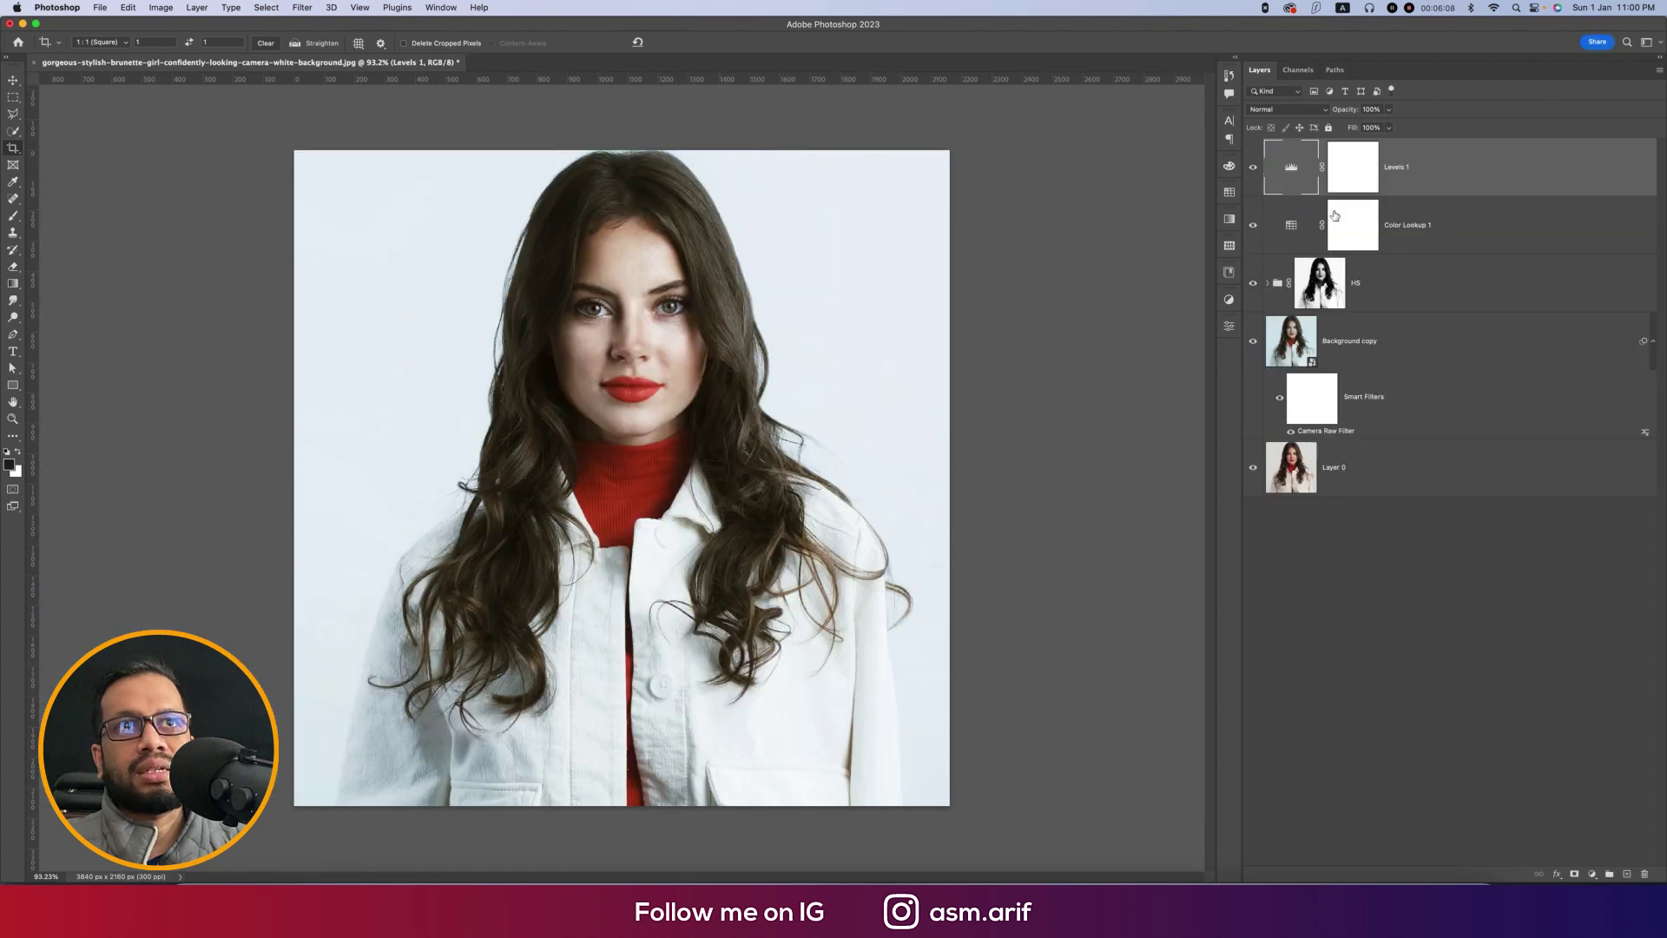
# Convert the layers from Levels 1 through Background copy into one smart object.
pyautogui.keyDown('shift'); pyautogui.click(1422, 417); pyautogui.keyUp('shift')
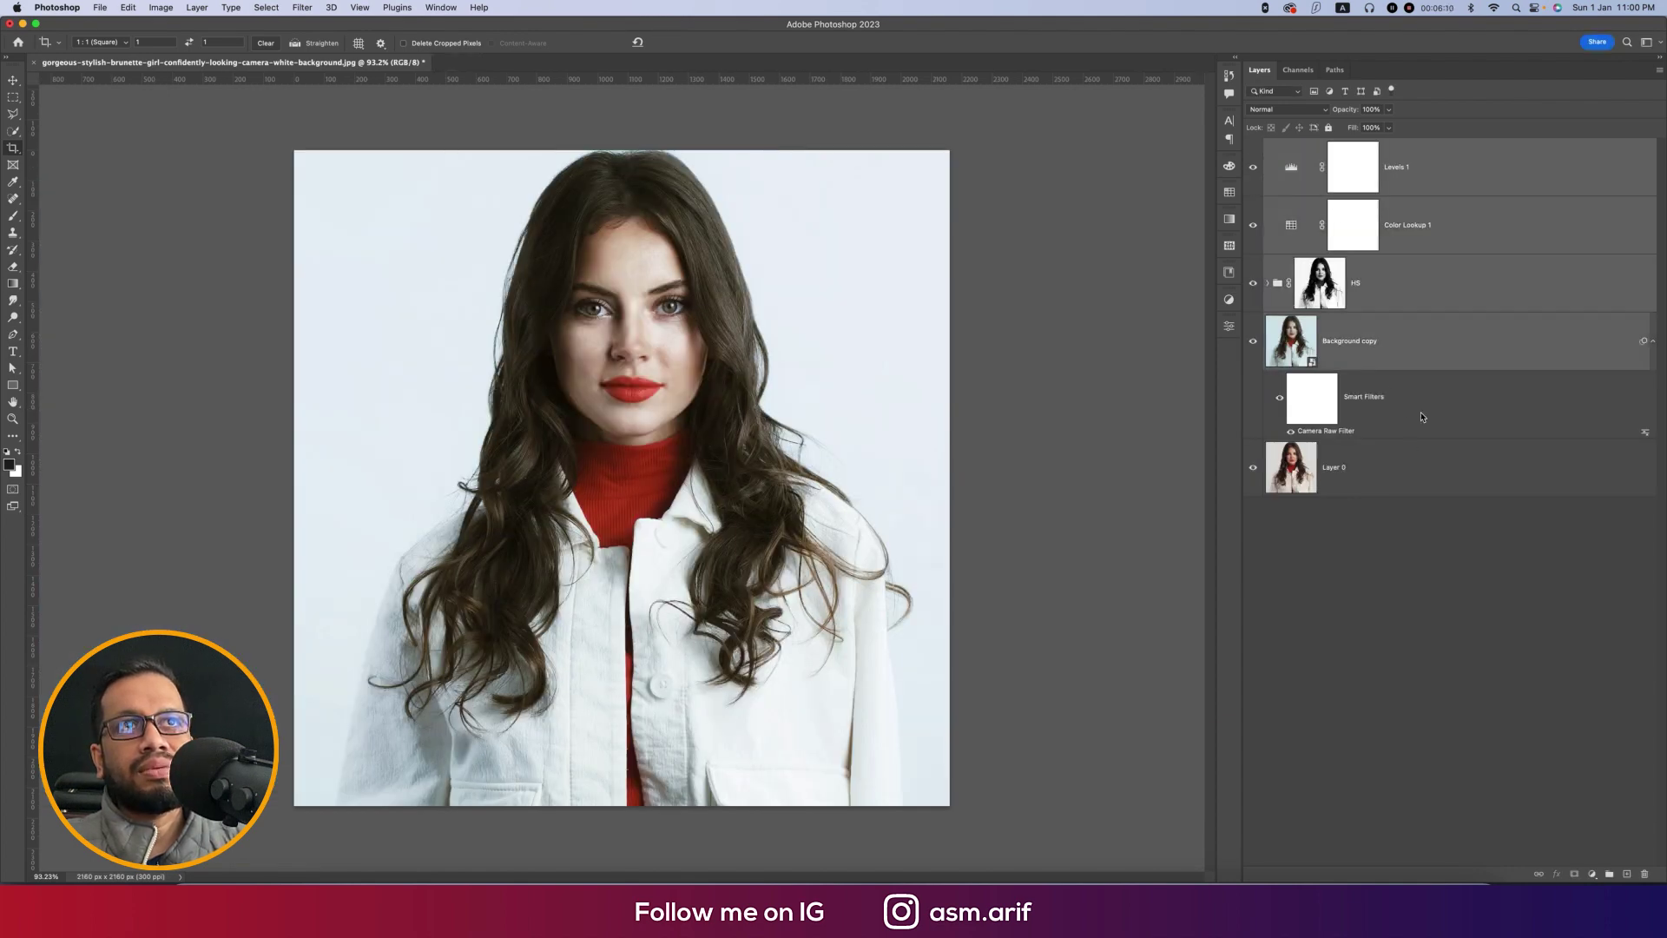
pyautogui.rightClick(1421, 356)
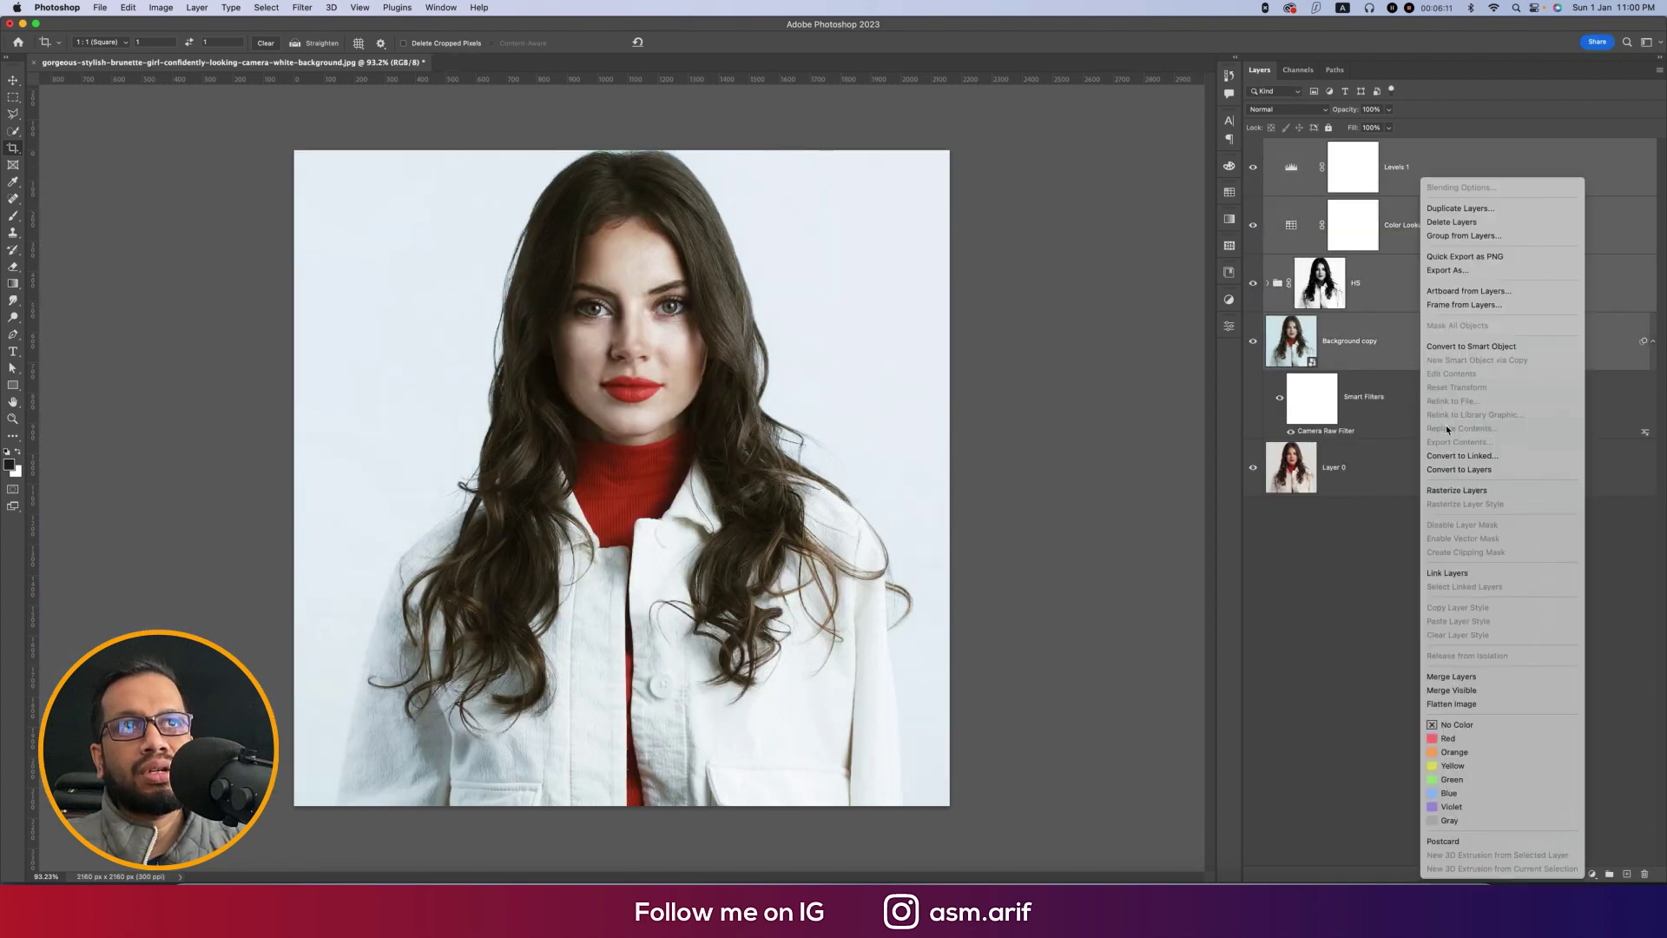
pyautogui.click(1459, 347)
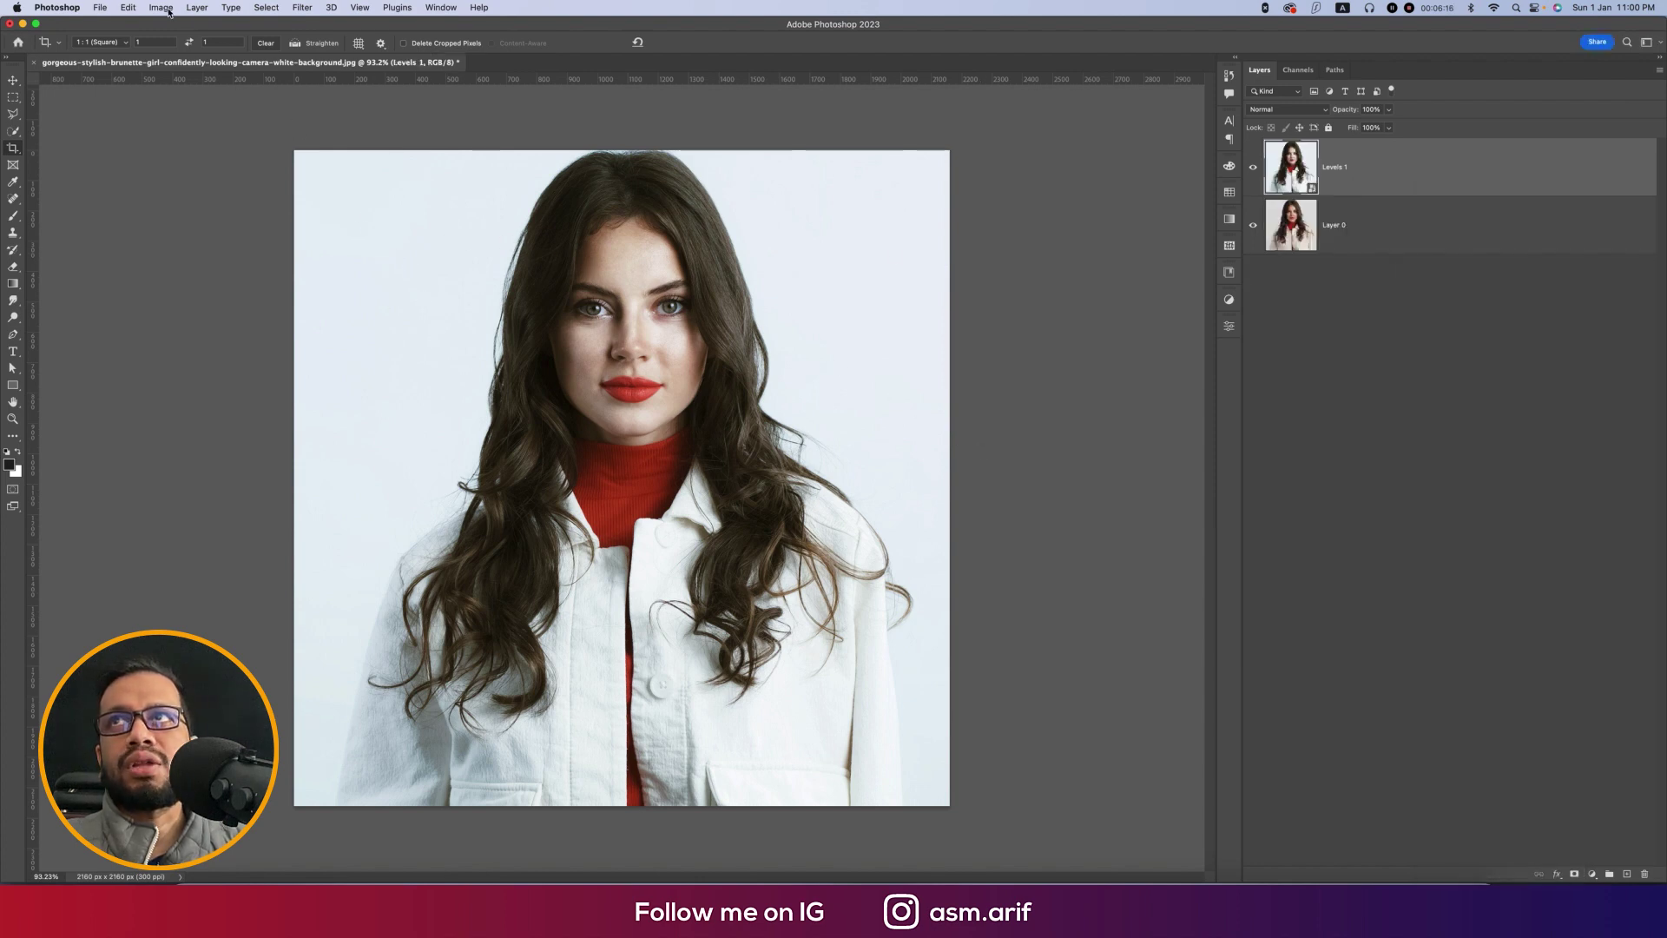
# Launch Nik Collection's Color Efex Pro 4 on the smart object.
pyautogui.click(302, 7)
pyautogui.moveTo(408, 316)
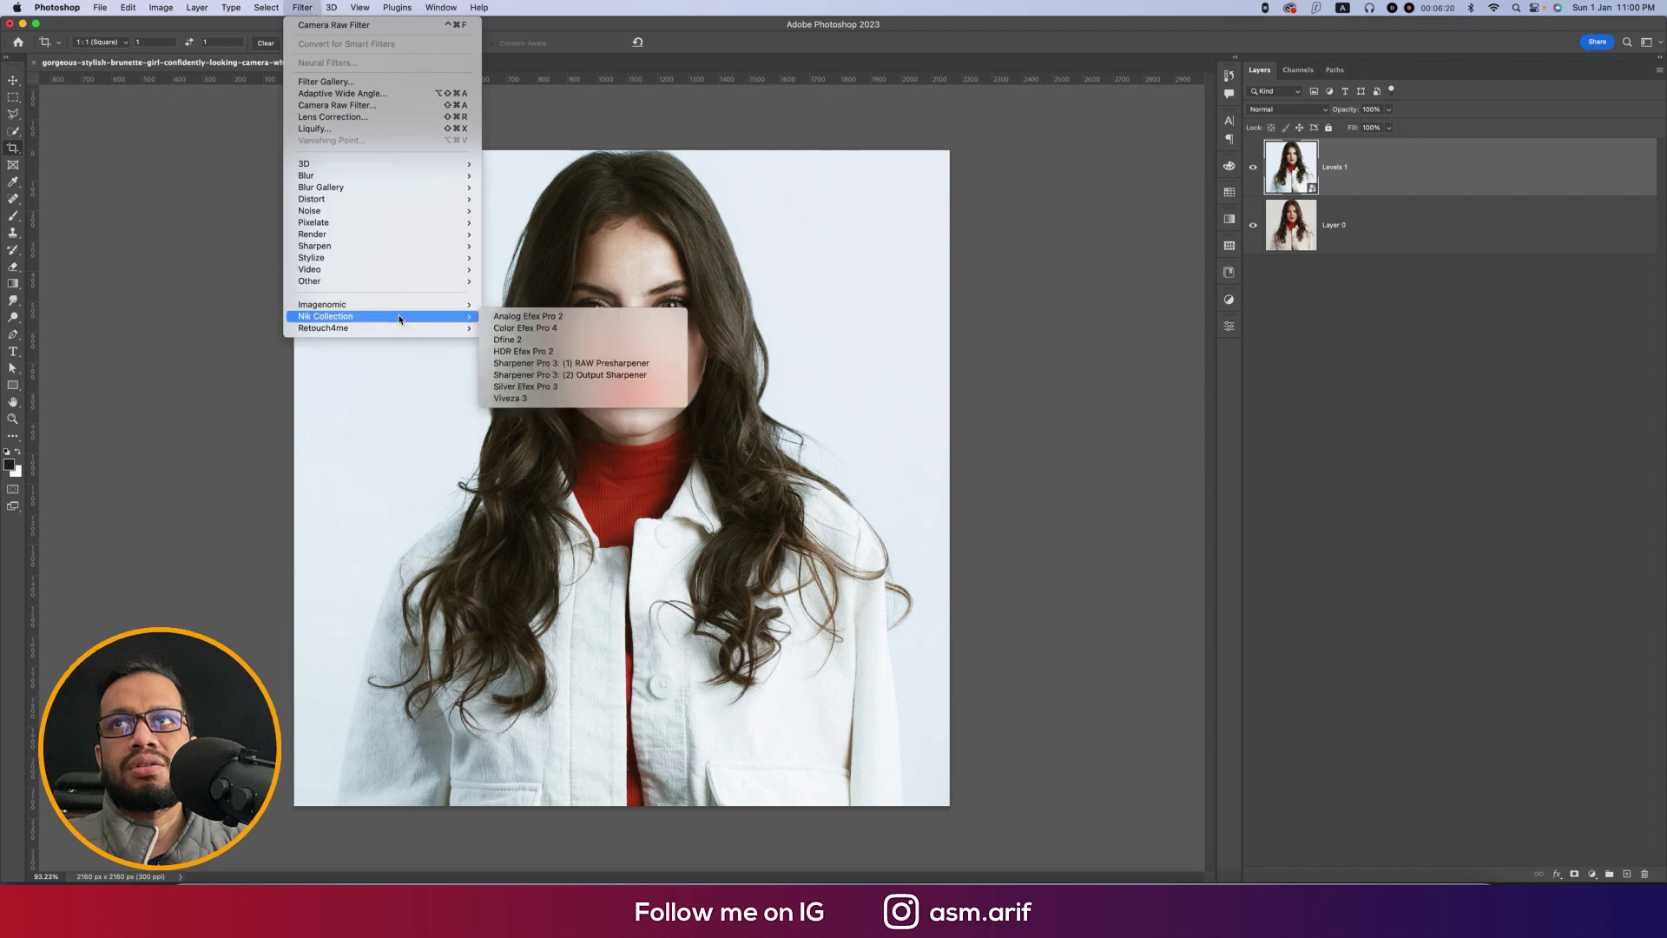
pyautogui.click(502, 328)
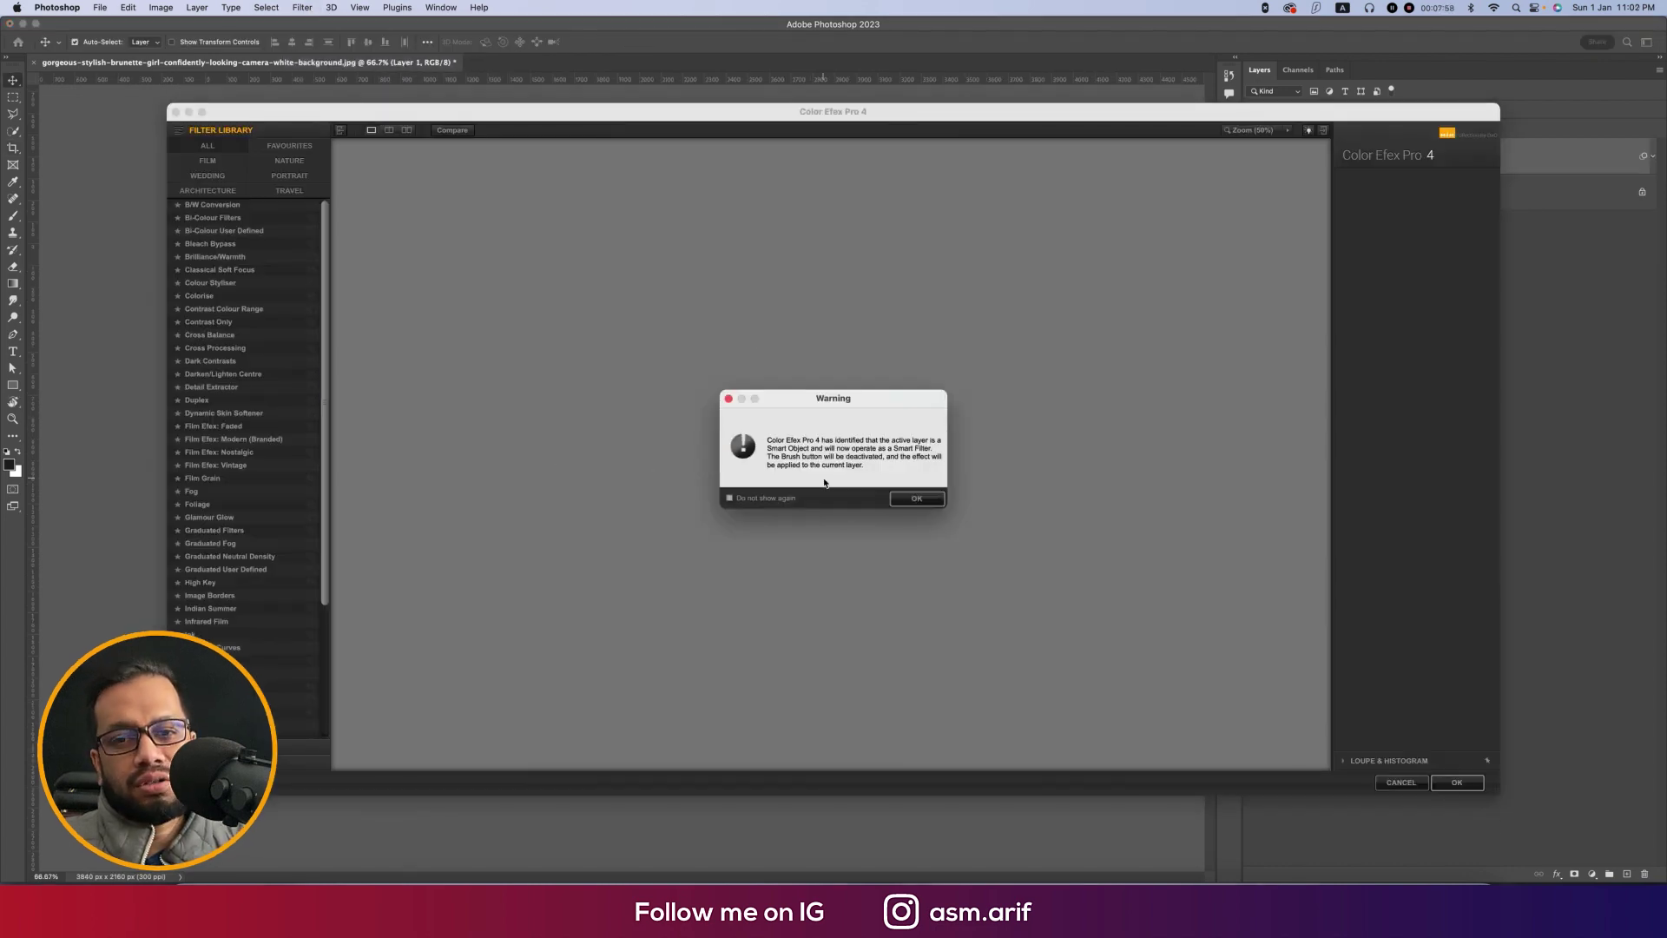
# Dismiss the smart filter warning and apply Cross Processing using method C04.
pyautogui.click(916, 498)
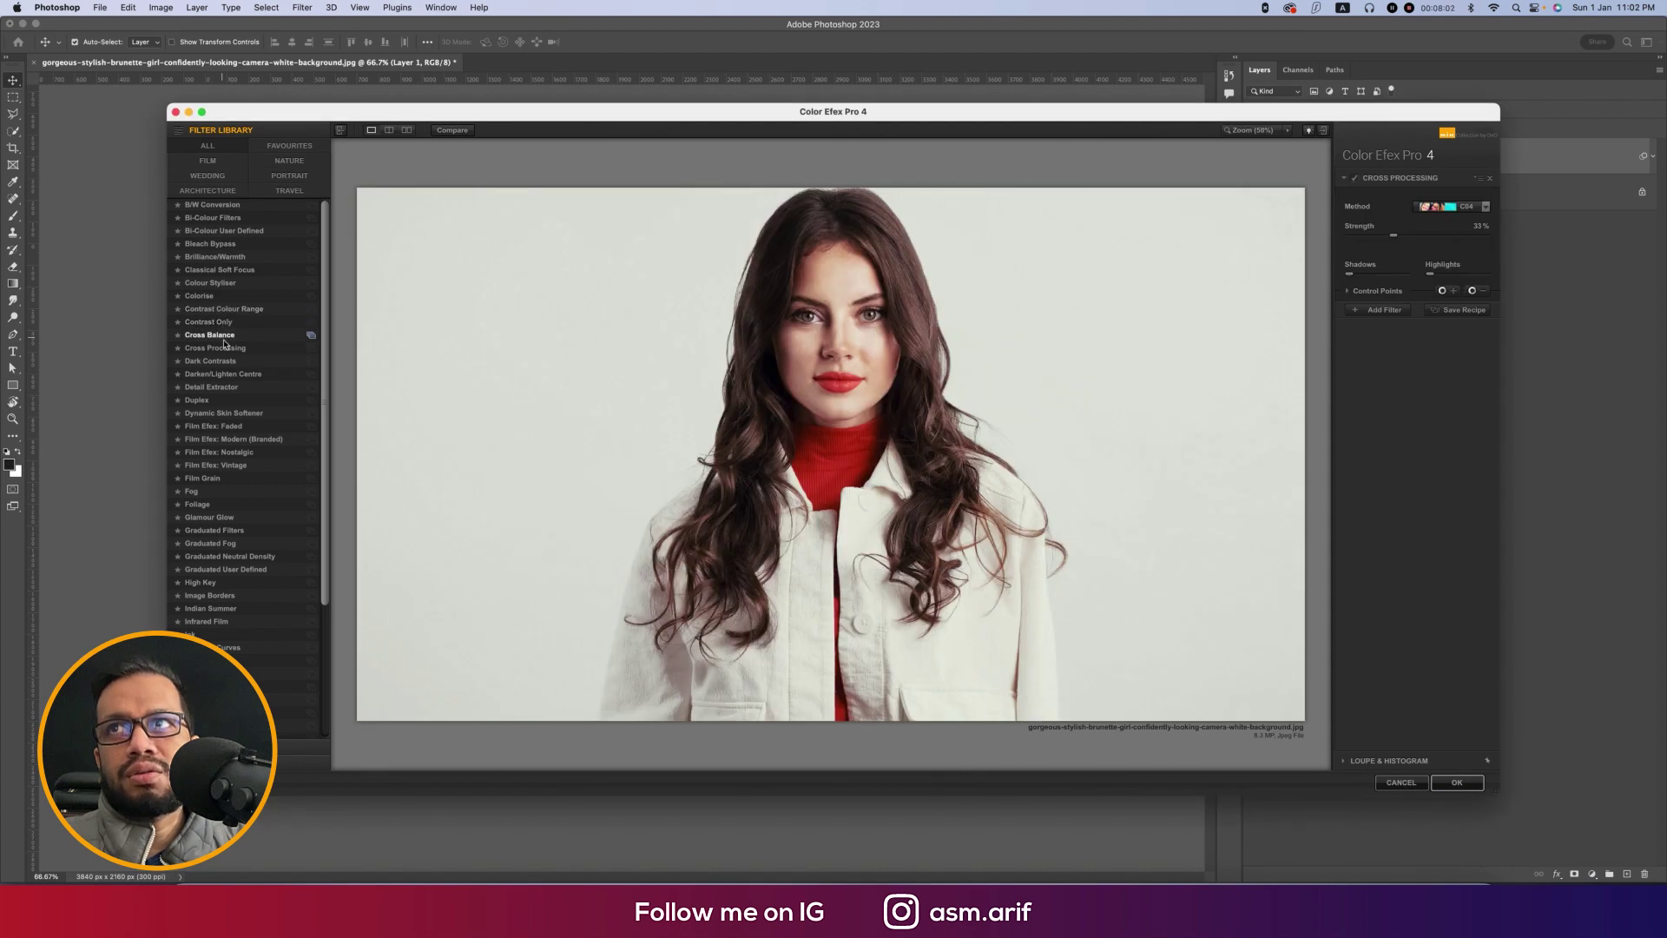
pyautogui.click(227, 349)
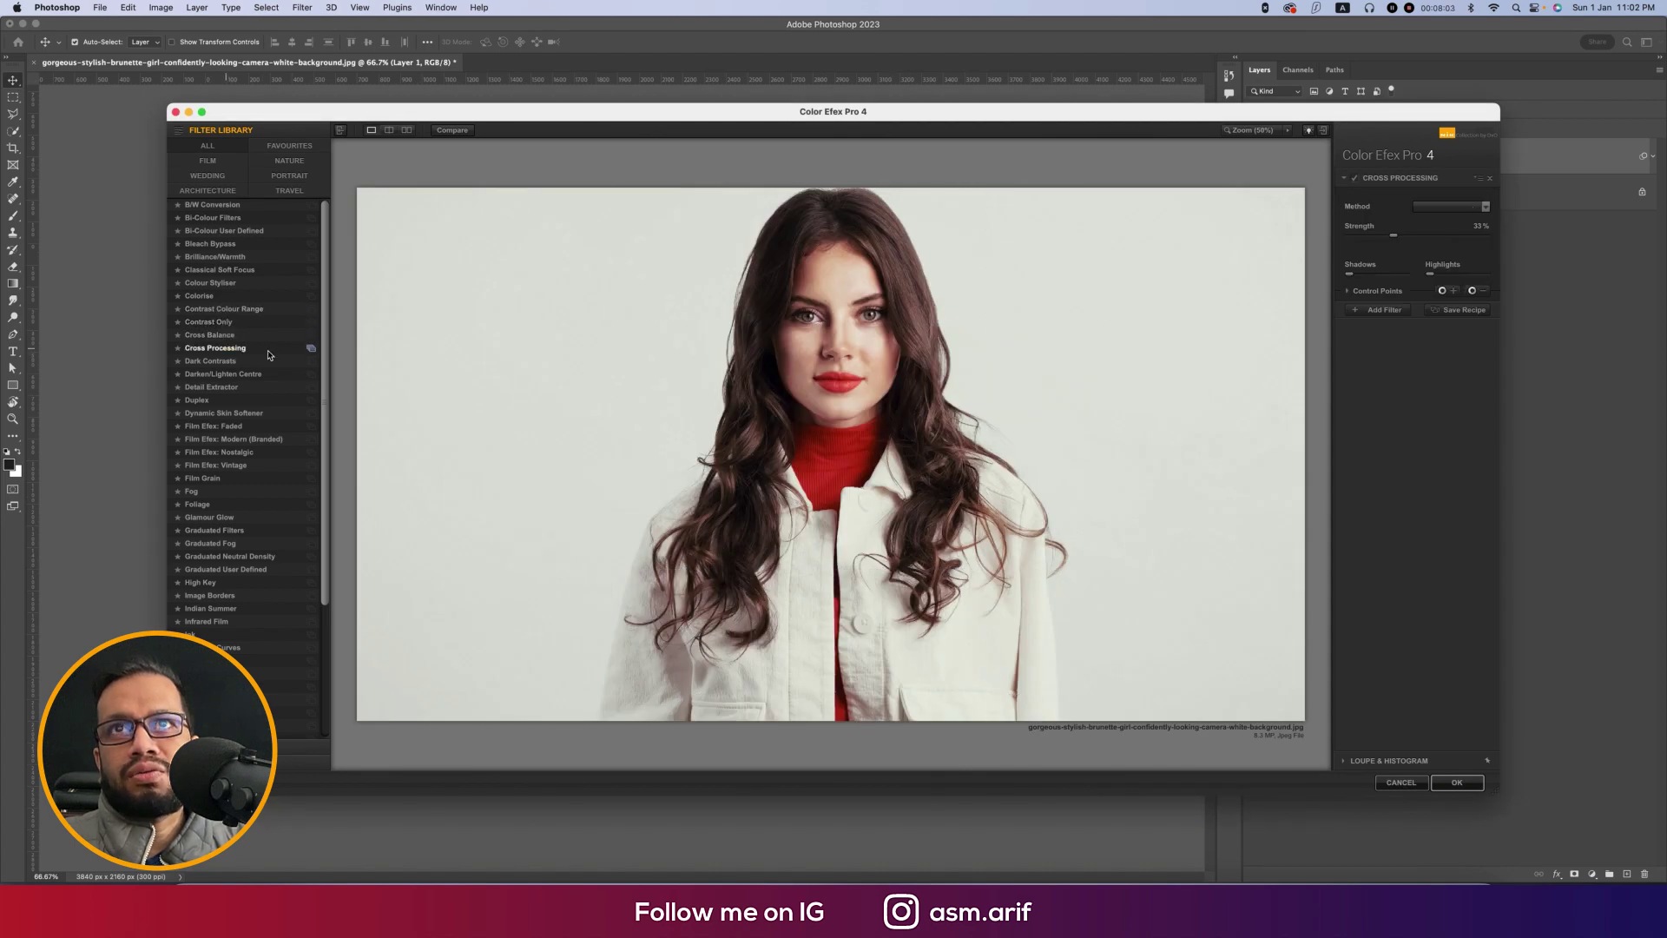
pyautogui.click(1445, 212)
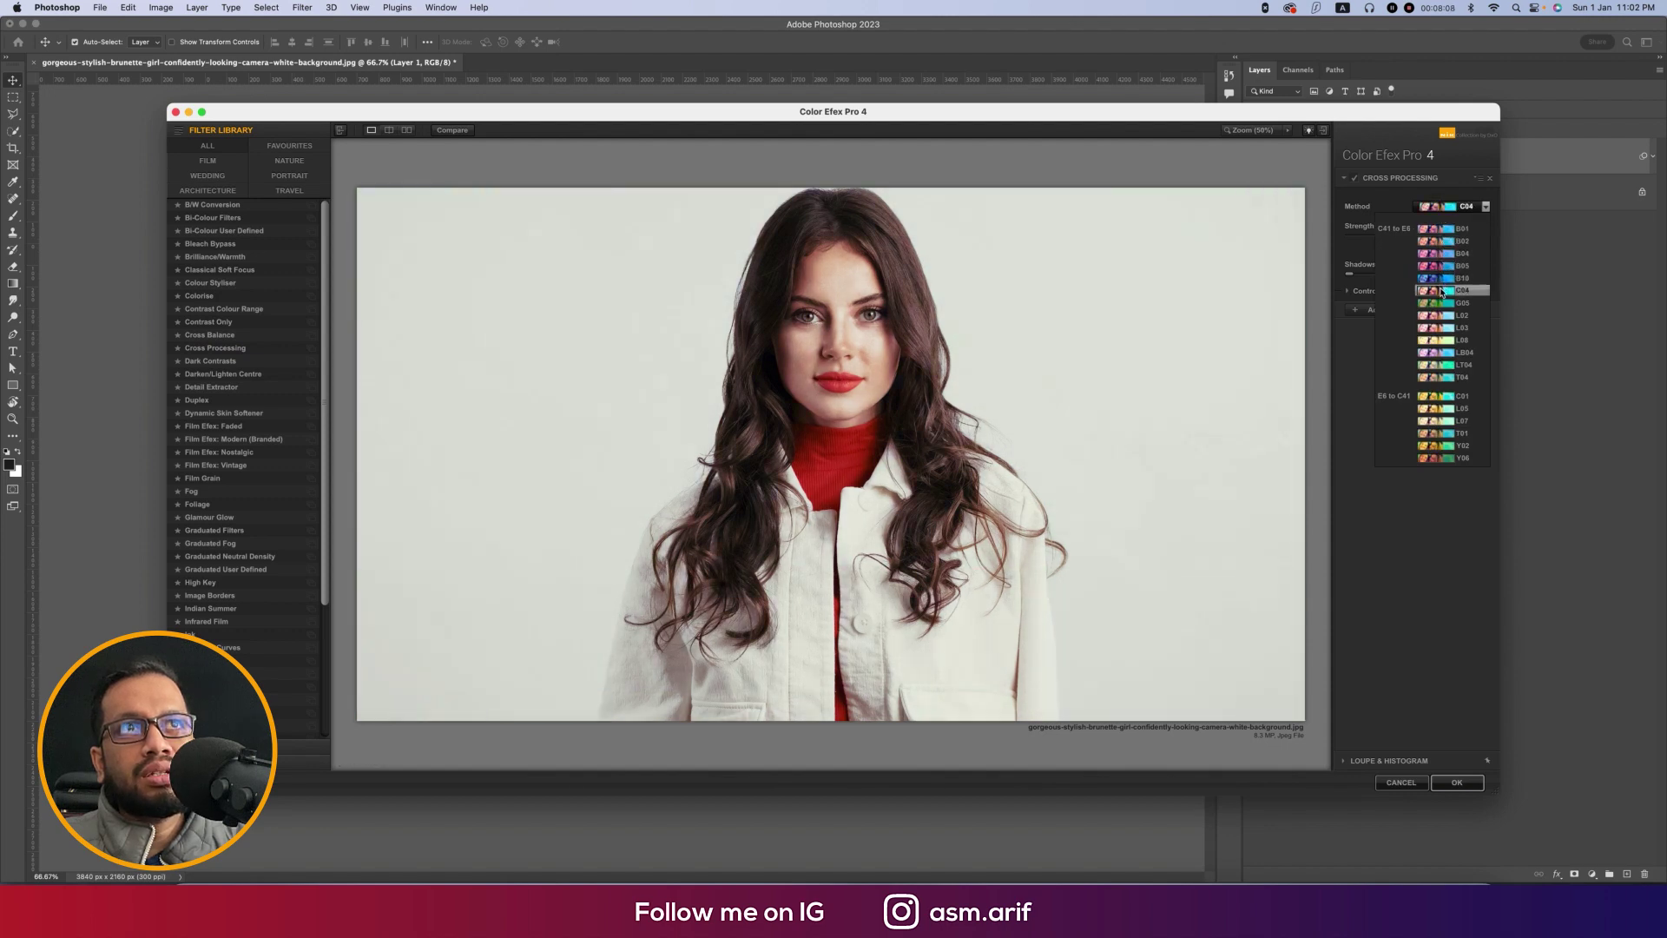
pyautogui.click(1442, 292)
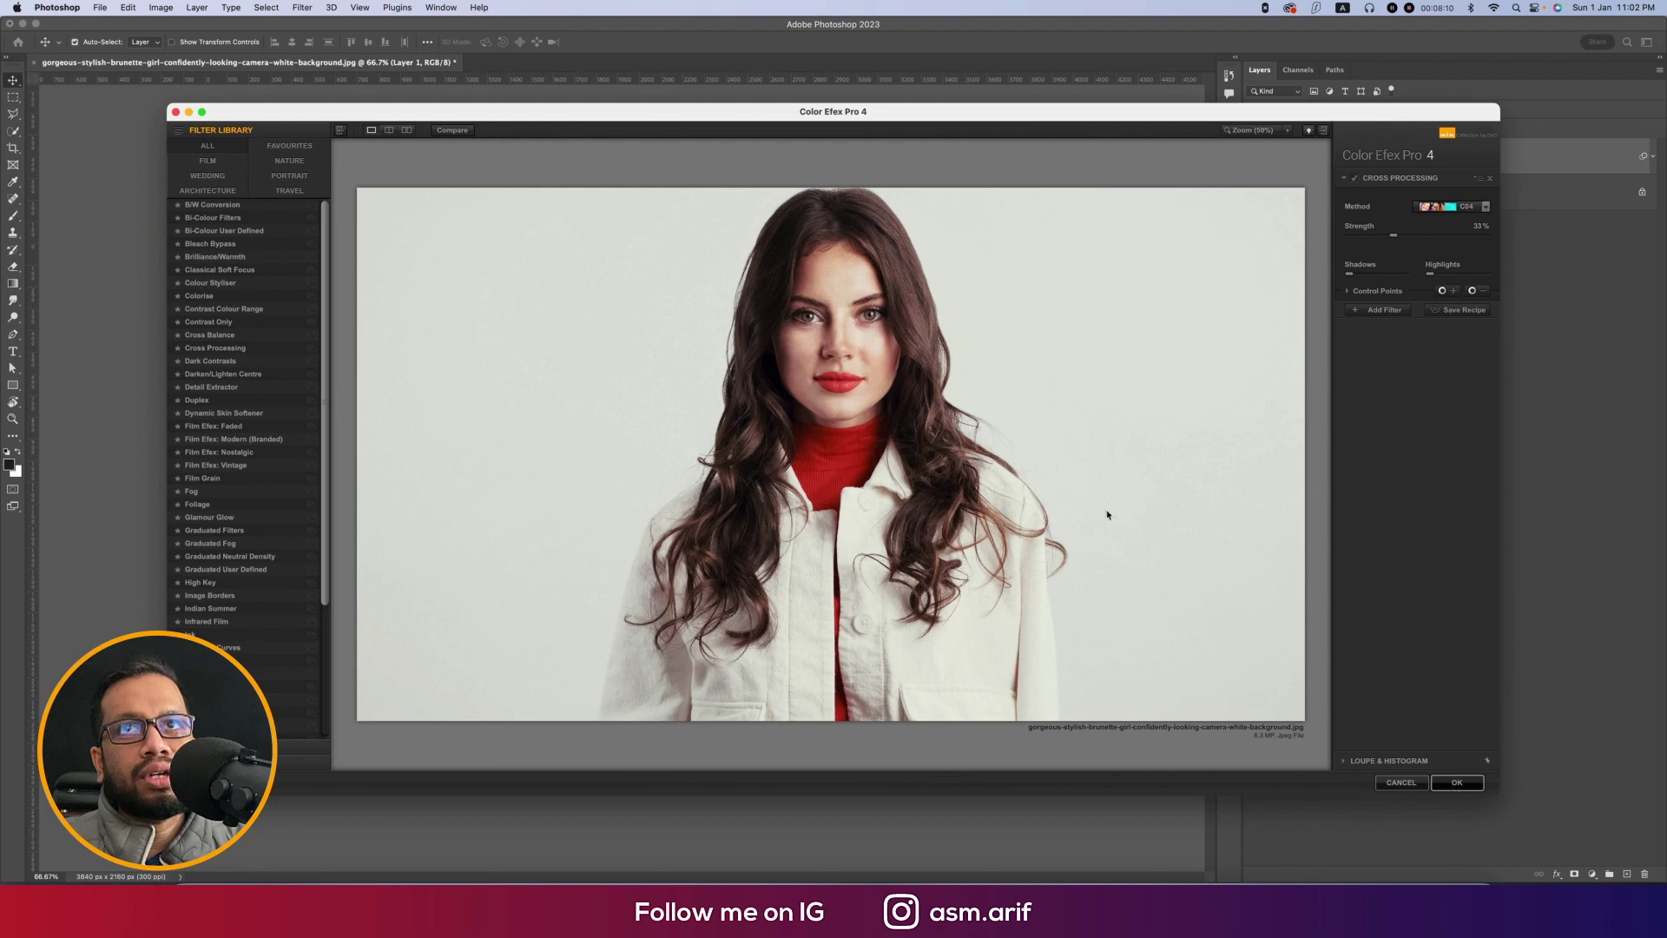